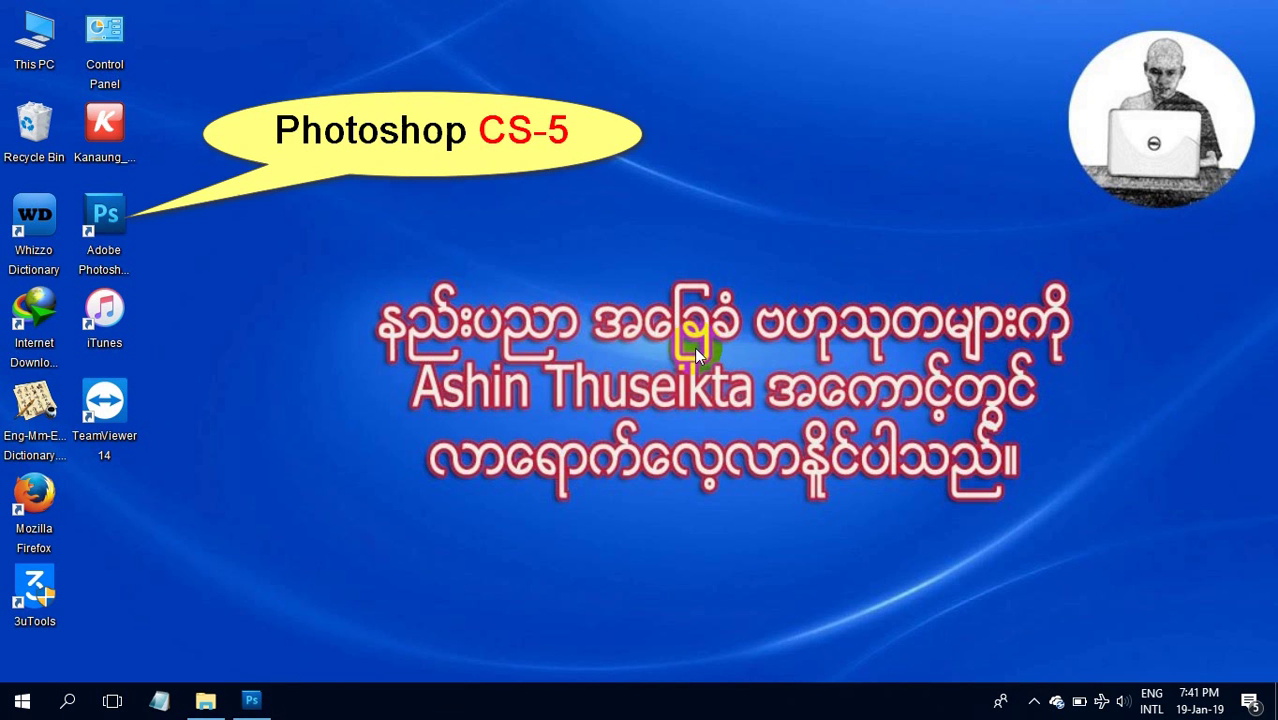
# Launch Adobe Photoshop and open the image Lesson-13.1.jpg from the Lesson 13 folder
pyautogui.doubleClick(116, 221)
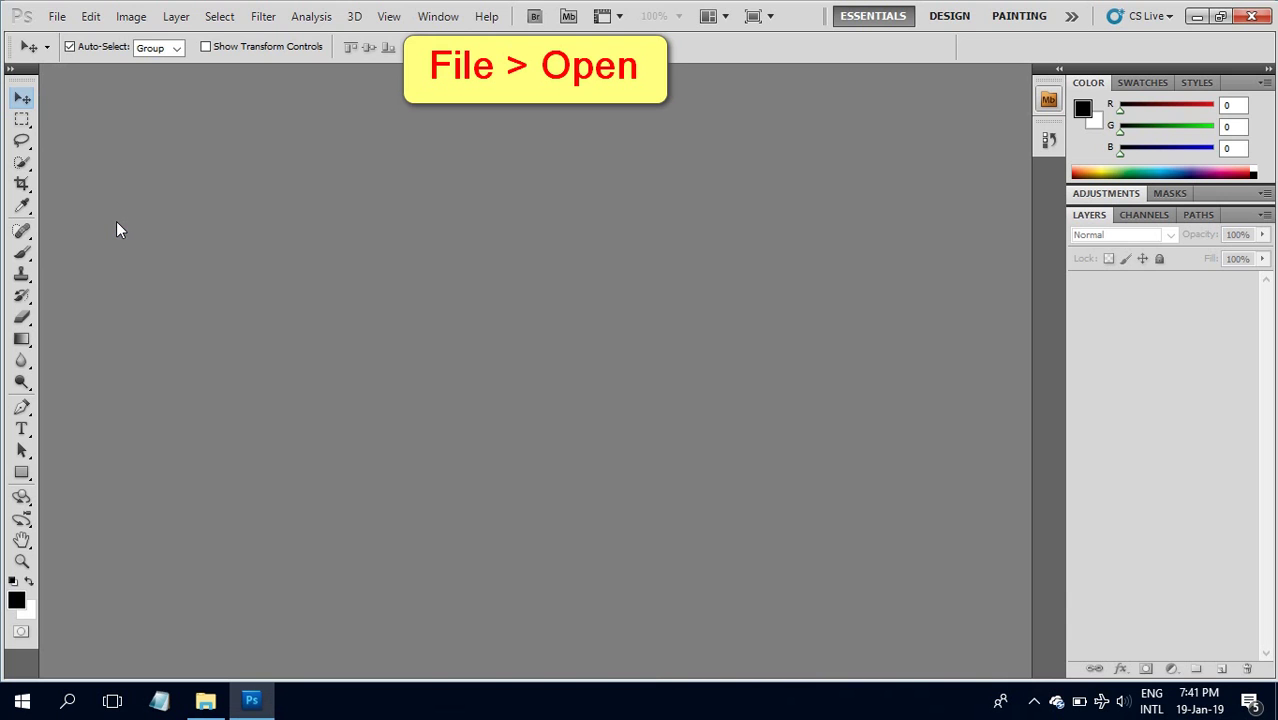
pyautogui.click(56, 17)
pyautogui.click(76, 54)
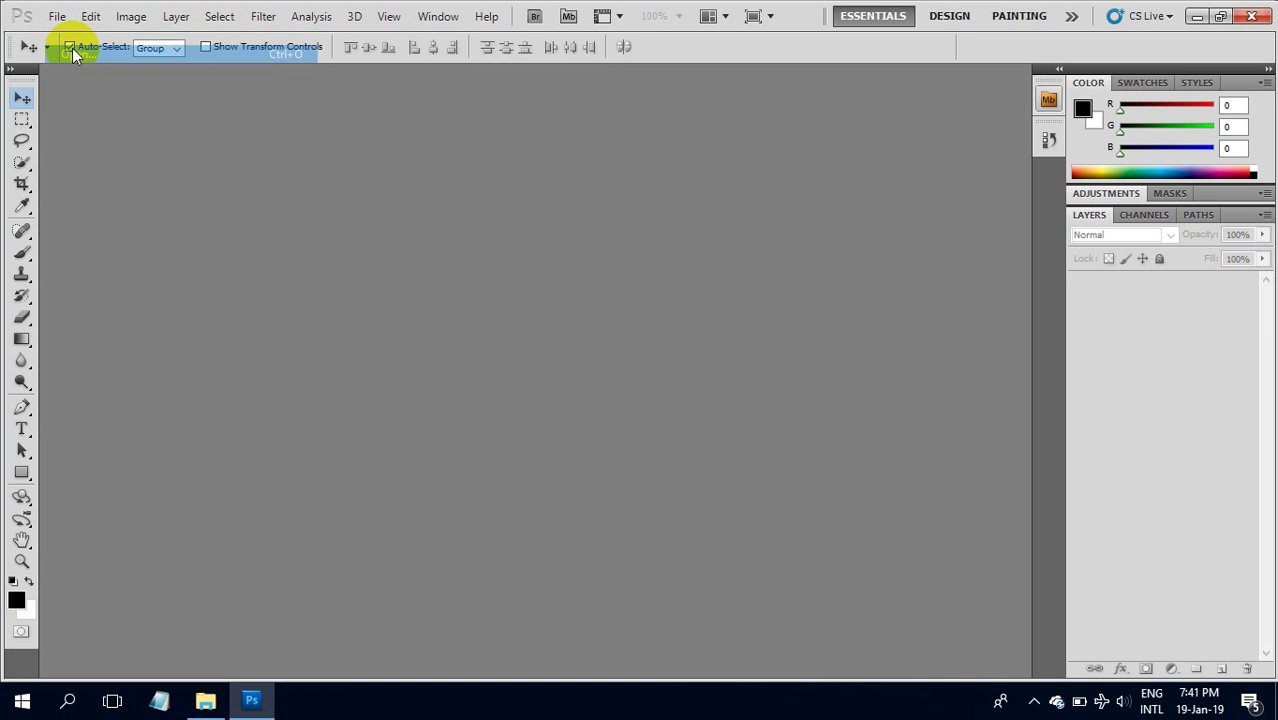
pyautogui.click(349, 175)
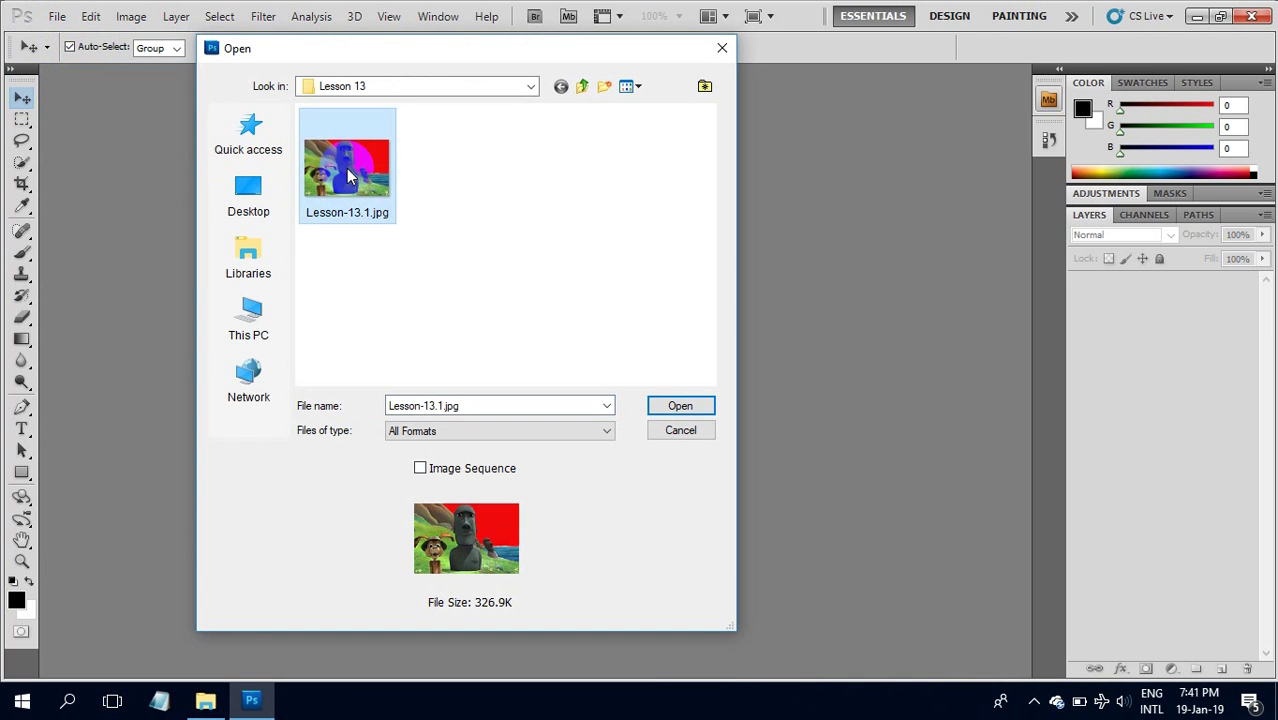
pyautogui.click(686, 405)
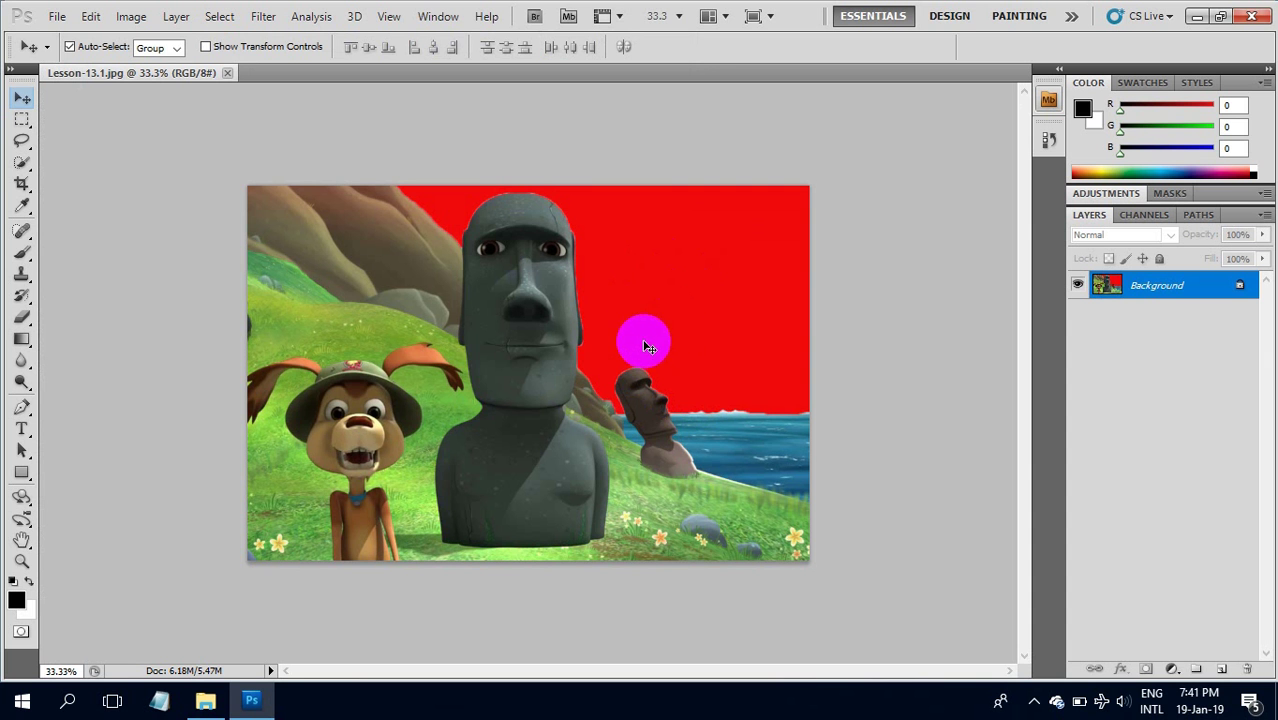
# Create a new 6 × 4 inch document at 300 pixels/inch in RGB Color with a white background
pyautogui.click(453, 407)
pyautogui.click(55, 17)
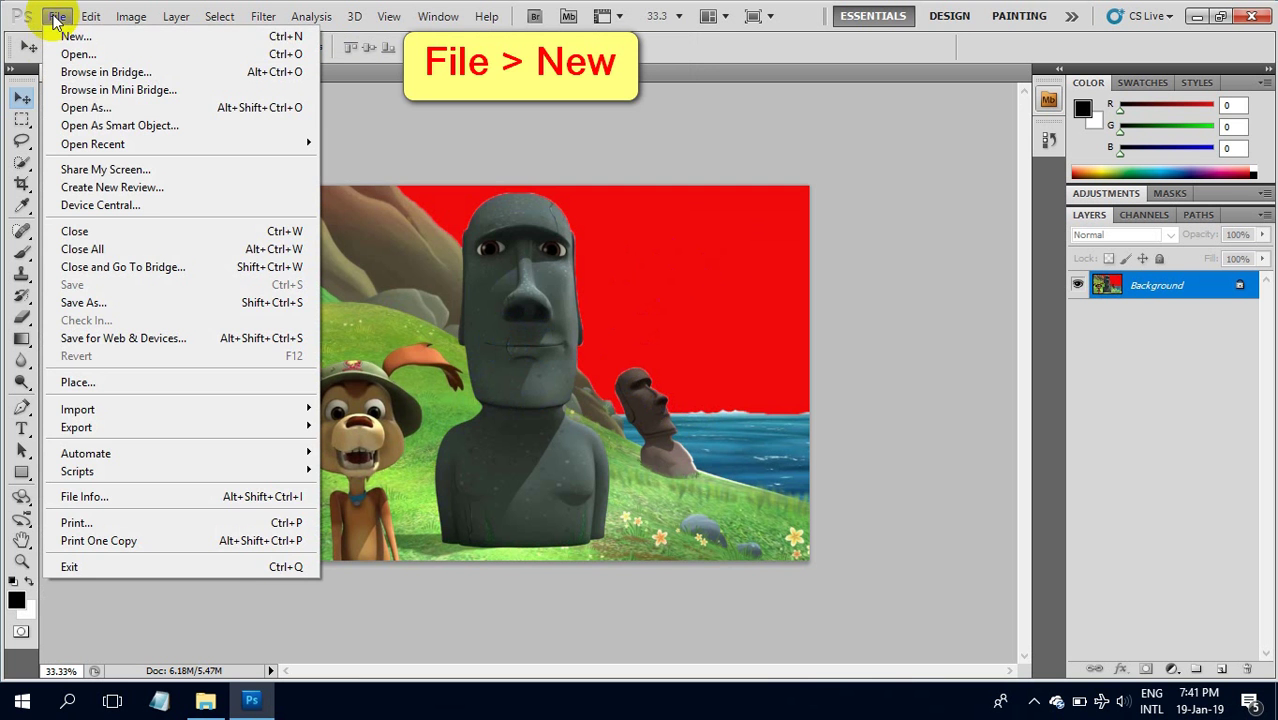
pyautogui.click(72, 36)
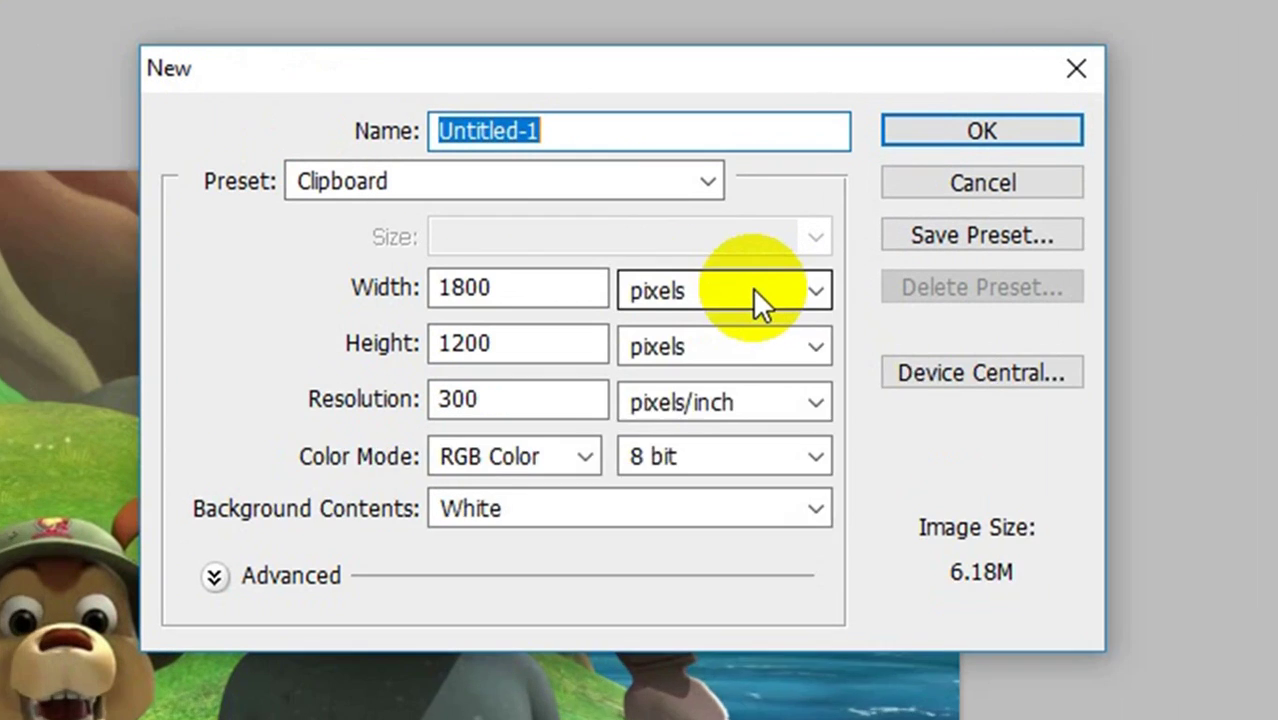
pyautogui.click(705, 244)
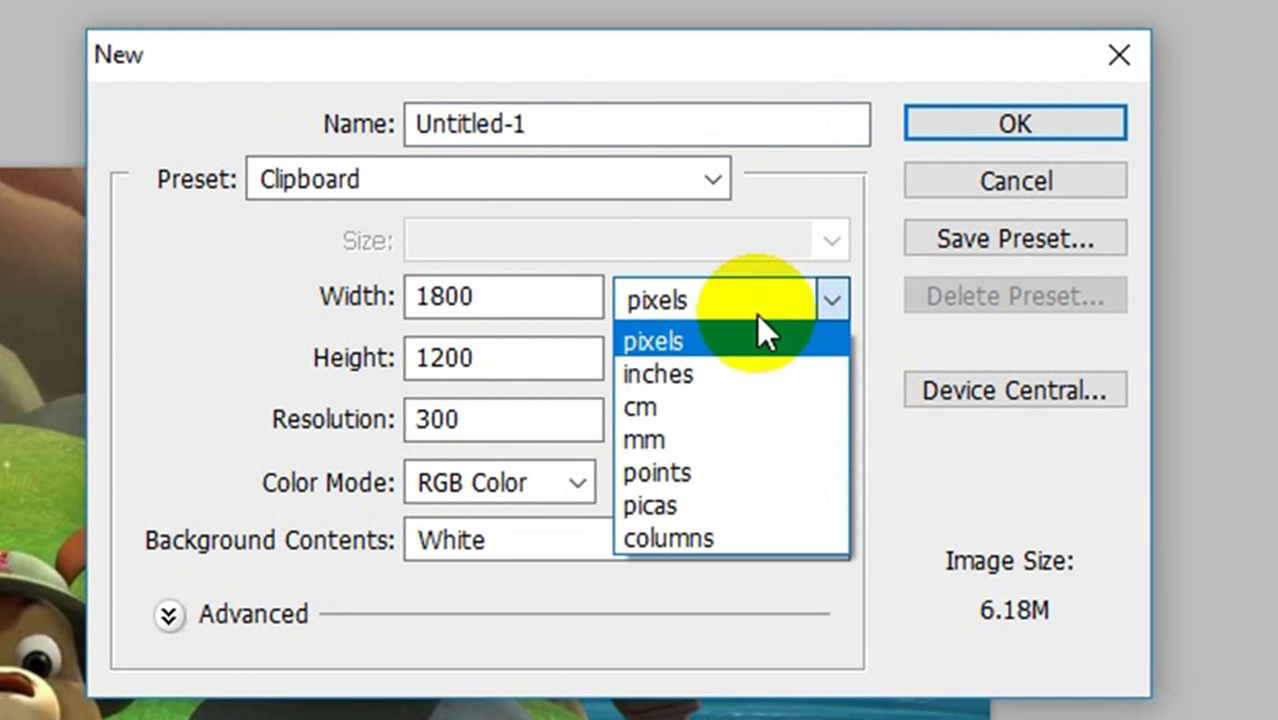
pyautogui.click(722, 370)
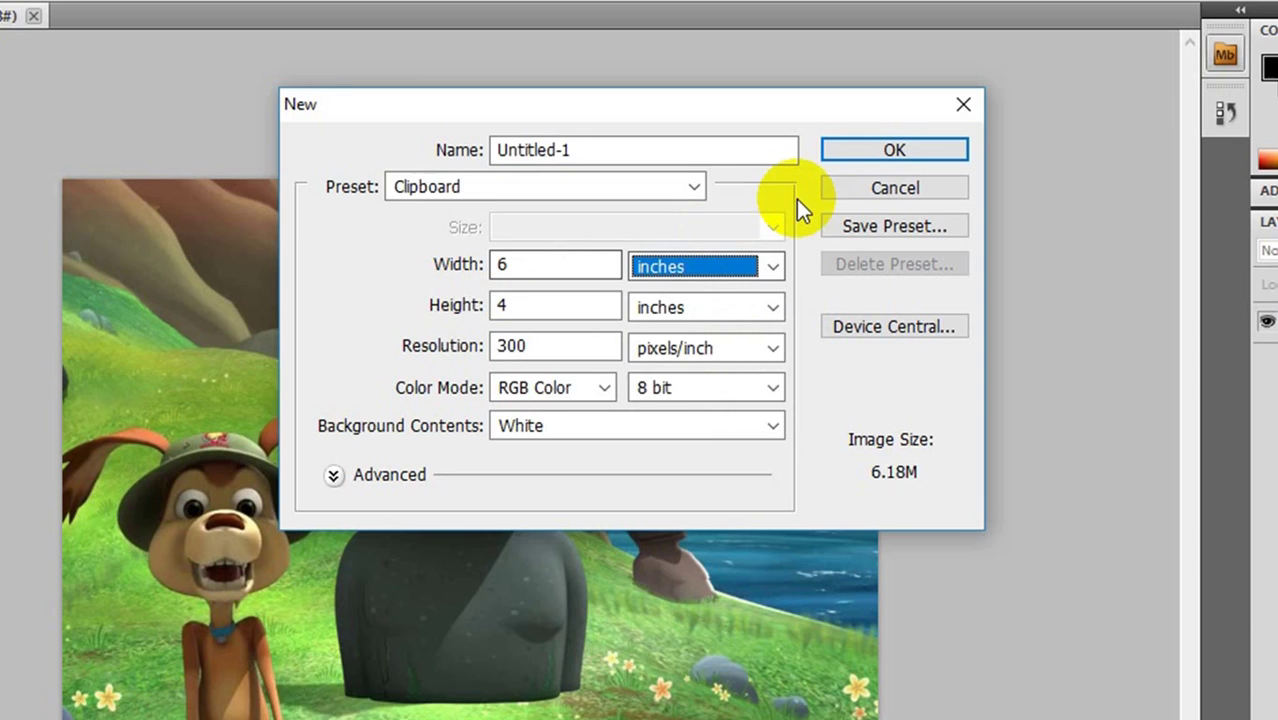
pyautogui.click(959, 119)
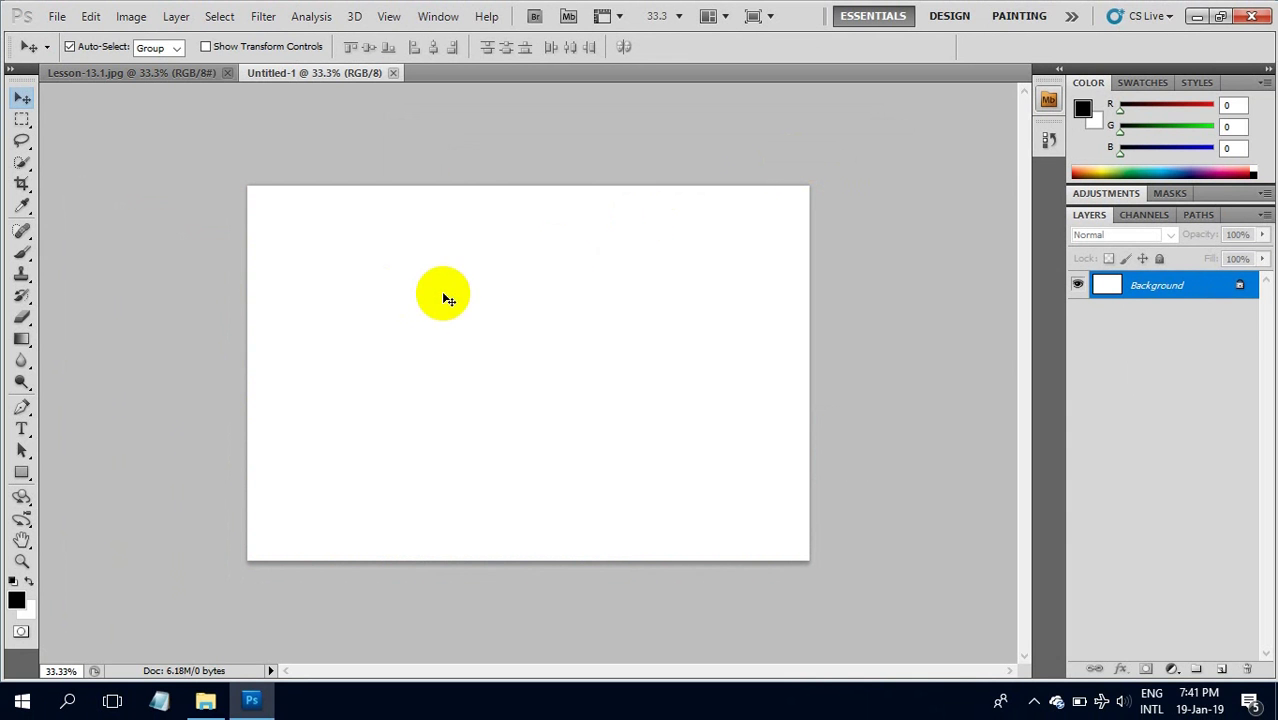
# Set the foreground color to bright blue, hex 0e34db
pyautogui.click(18, 605)
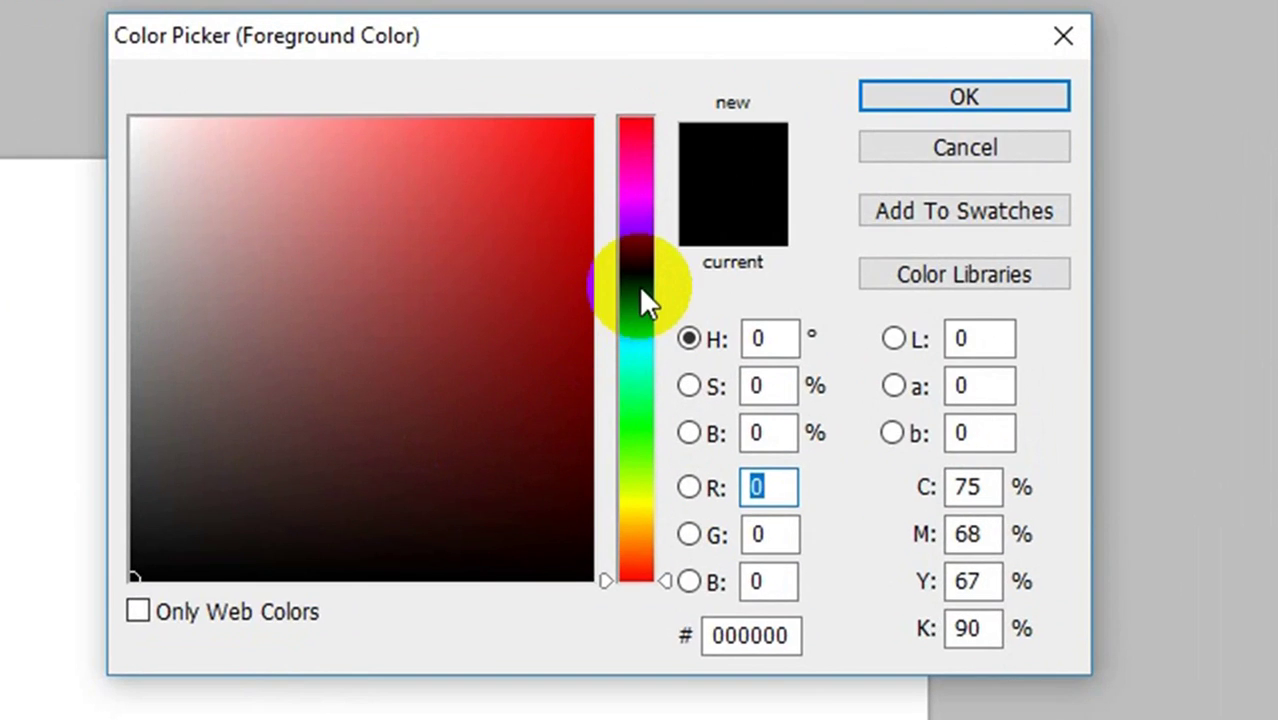
pyautogui.click(640, 281)
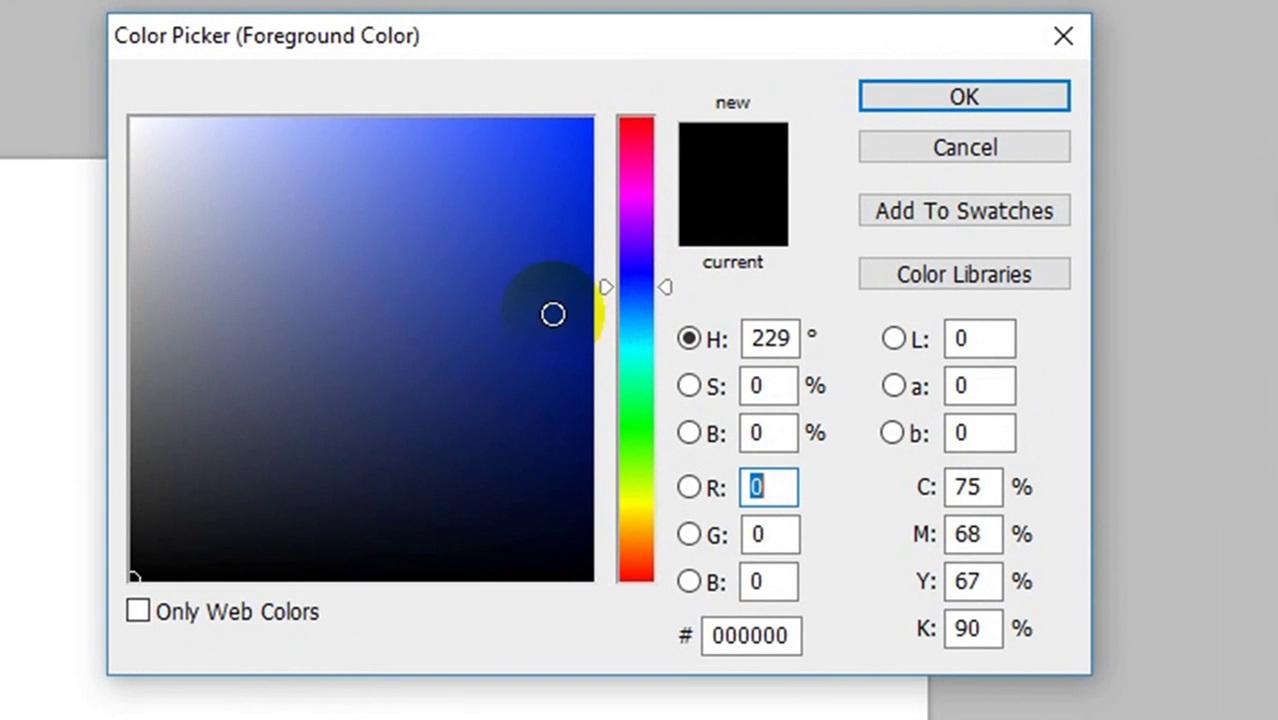
pyautogui.click(563, 183)
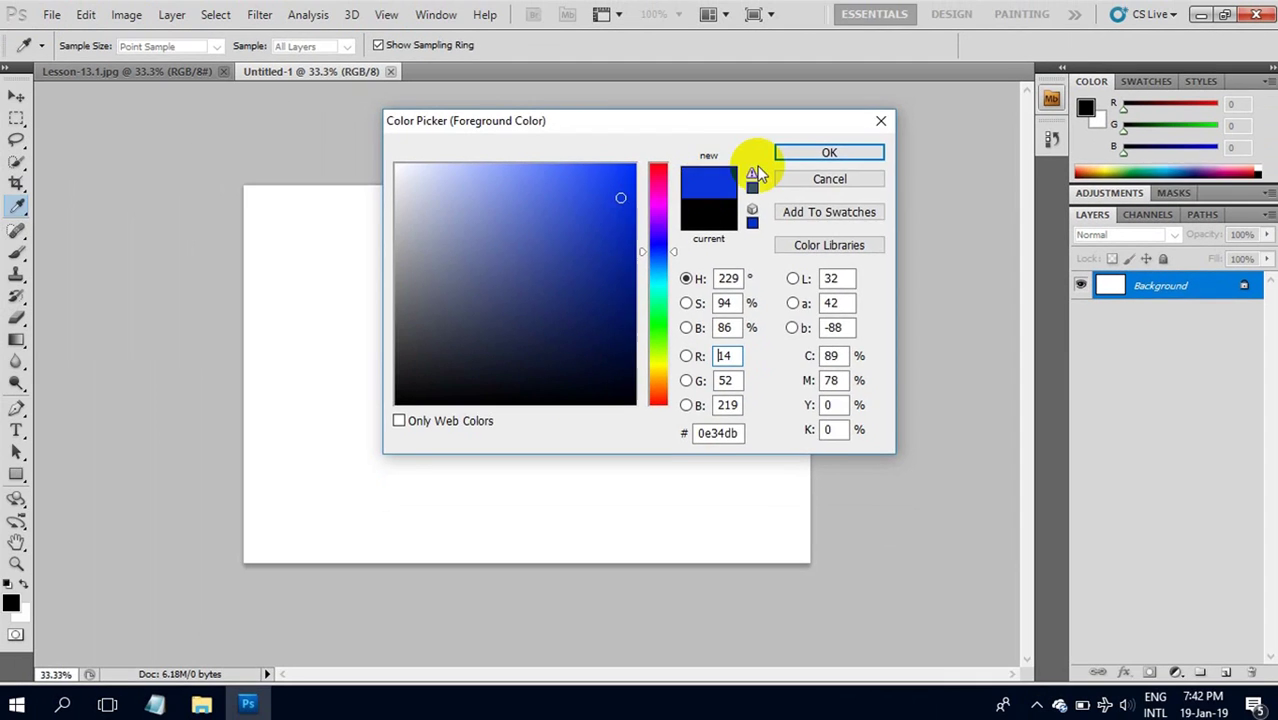
pyautogui.click(964, 96)
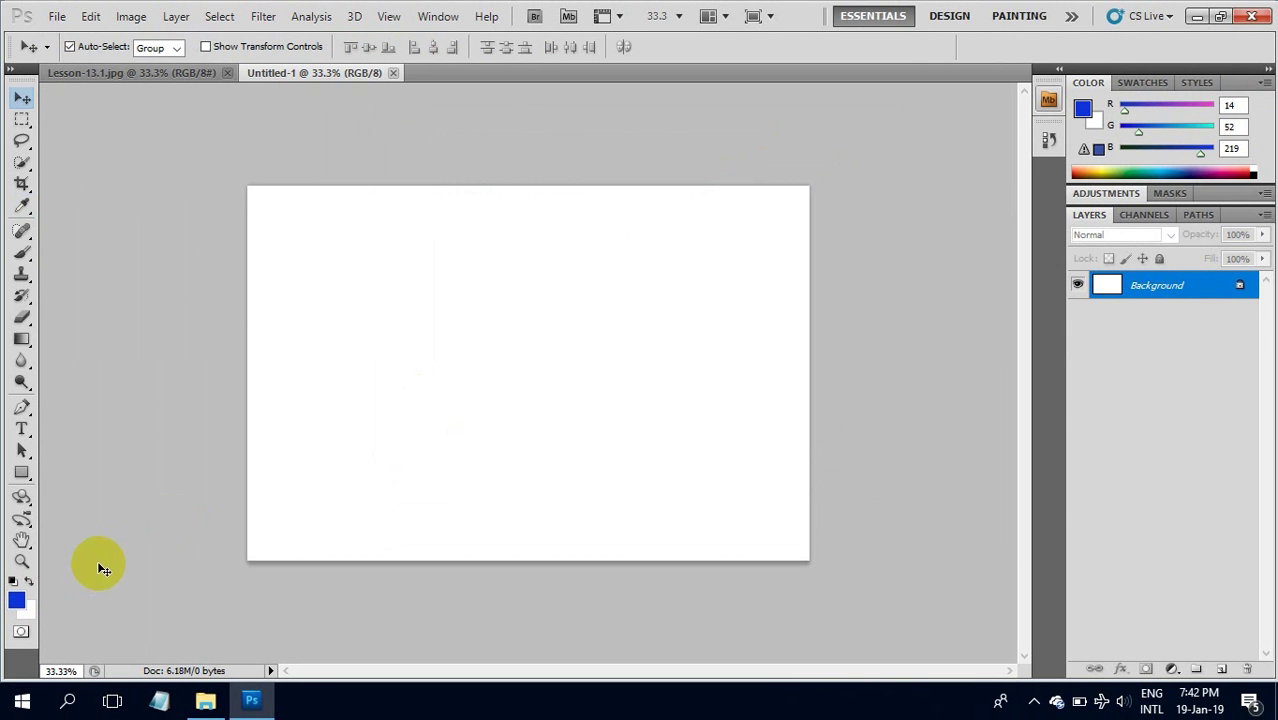
# Fill the blank white document with the Render Clouds filter
pyautogui.click(265, 18)
pyautogui.moveTo(318, 279)
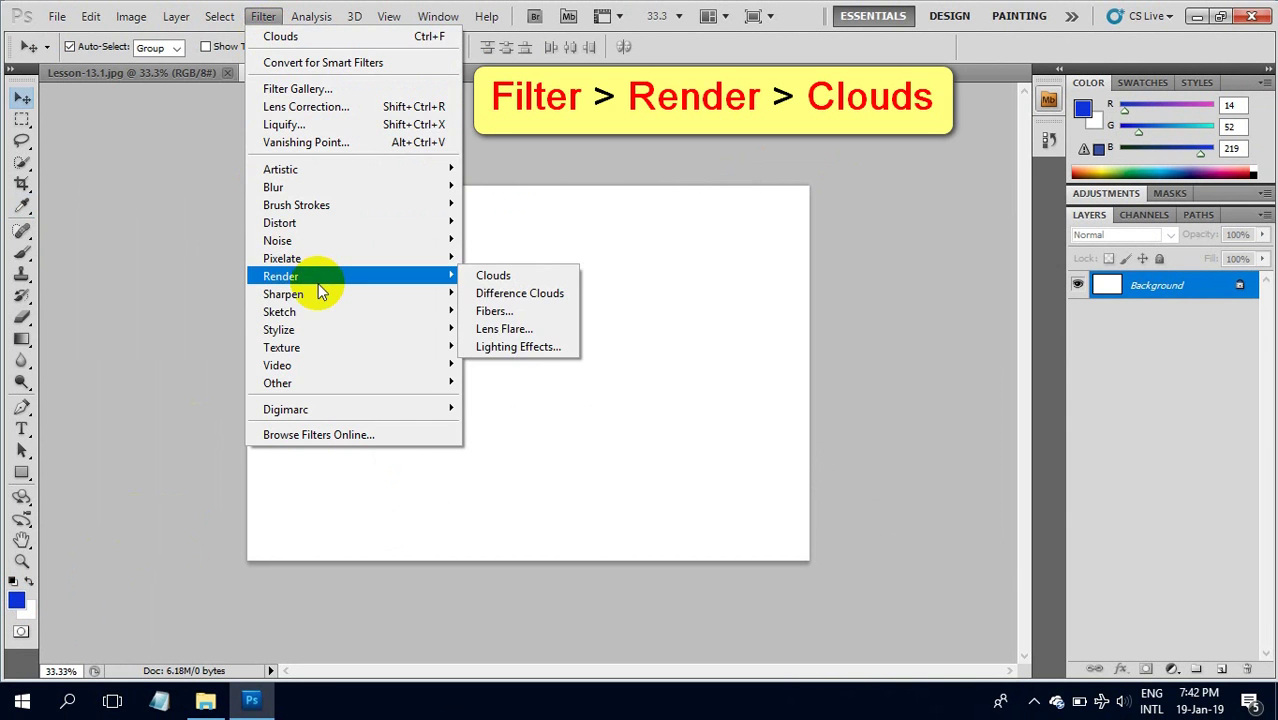
pyautogui.click(484, 280)
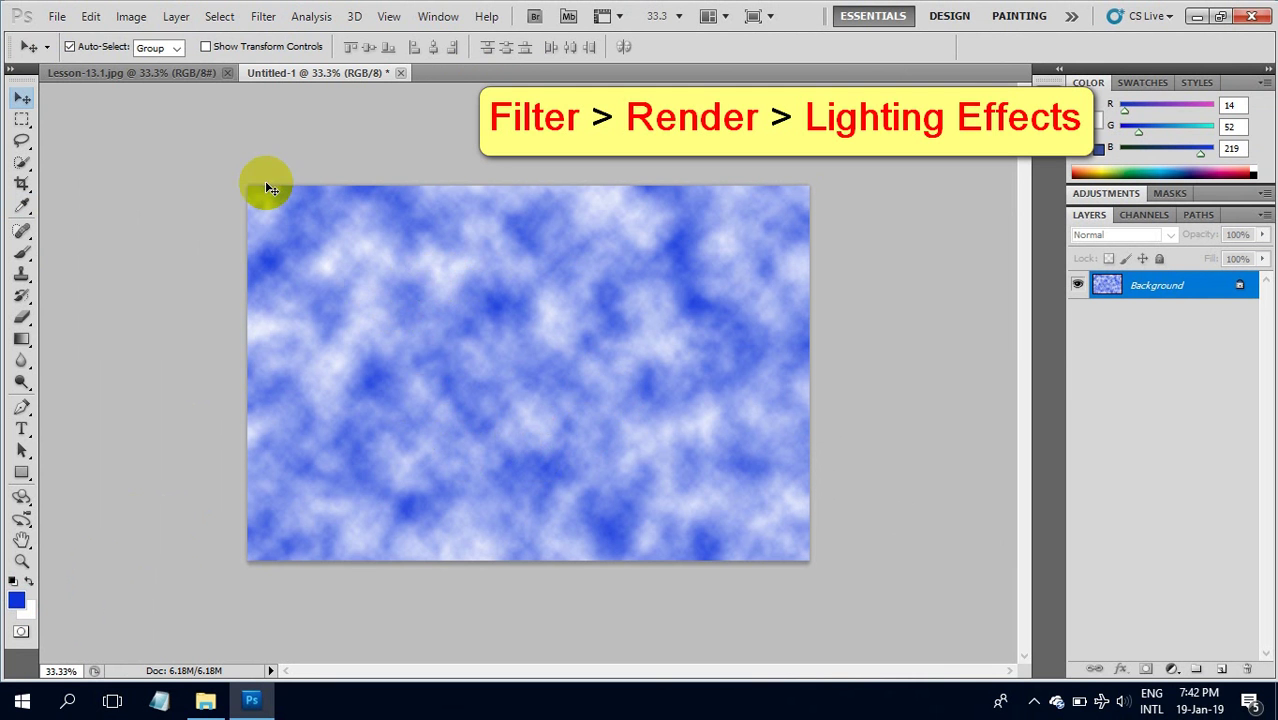
# Apply Lighting Effects to the clouds with the Default spotlight, aimed from the upper-right corner and its ellipse widened slightly
pyautogui.click(260, 17)
pyautogui.moveTo(357, 273)
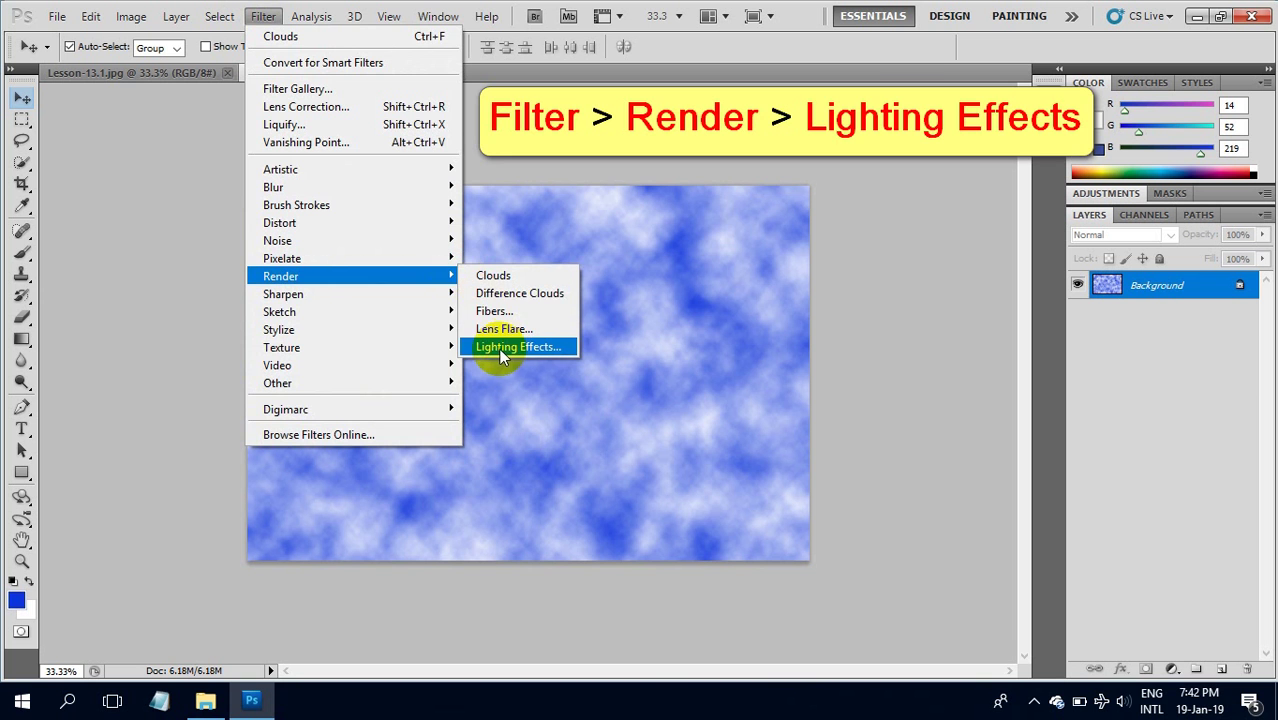
pyautogui.click(526, 348)
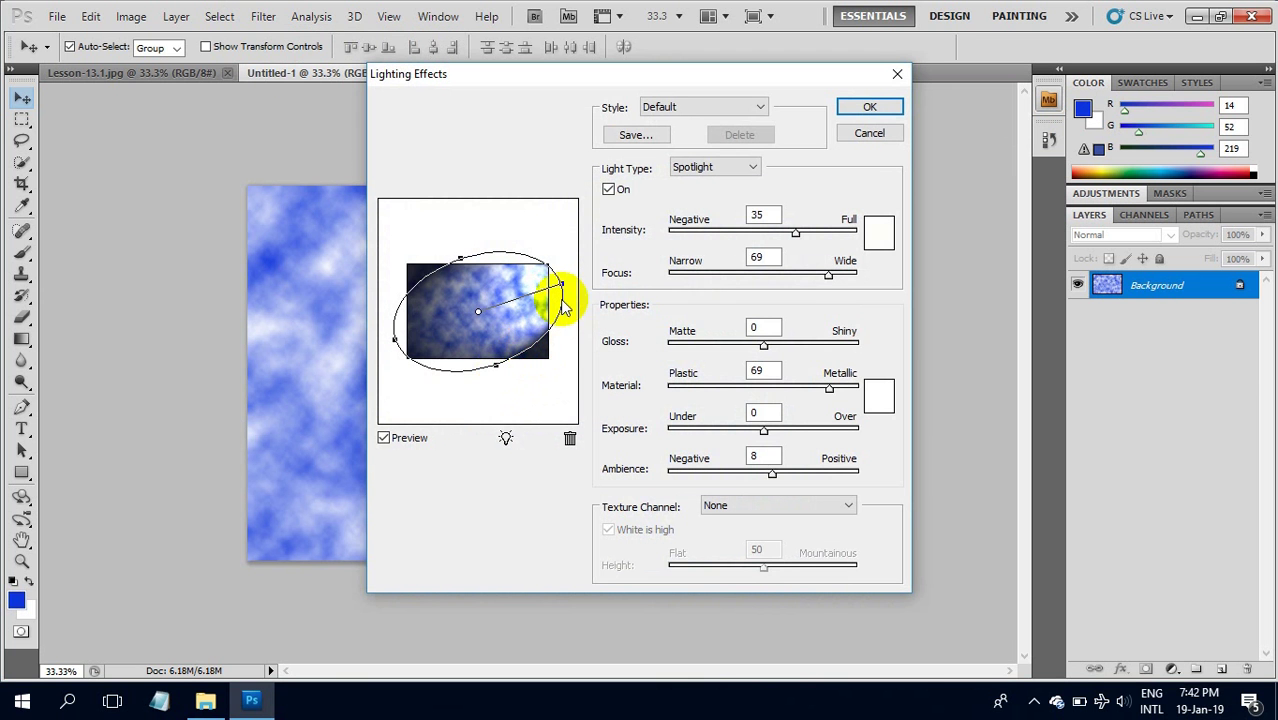
pyautogui.moveTo(560, 287); pyautogui.dragTo(552, 242)
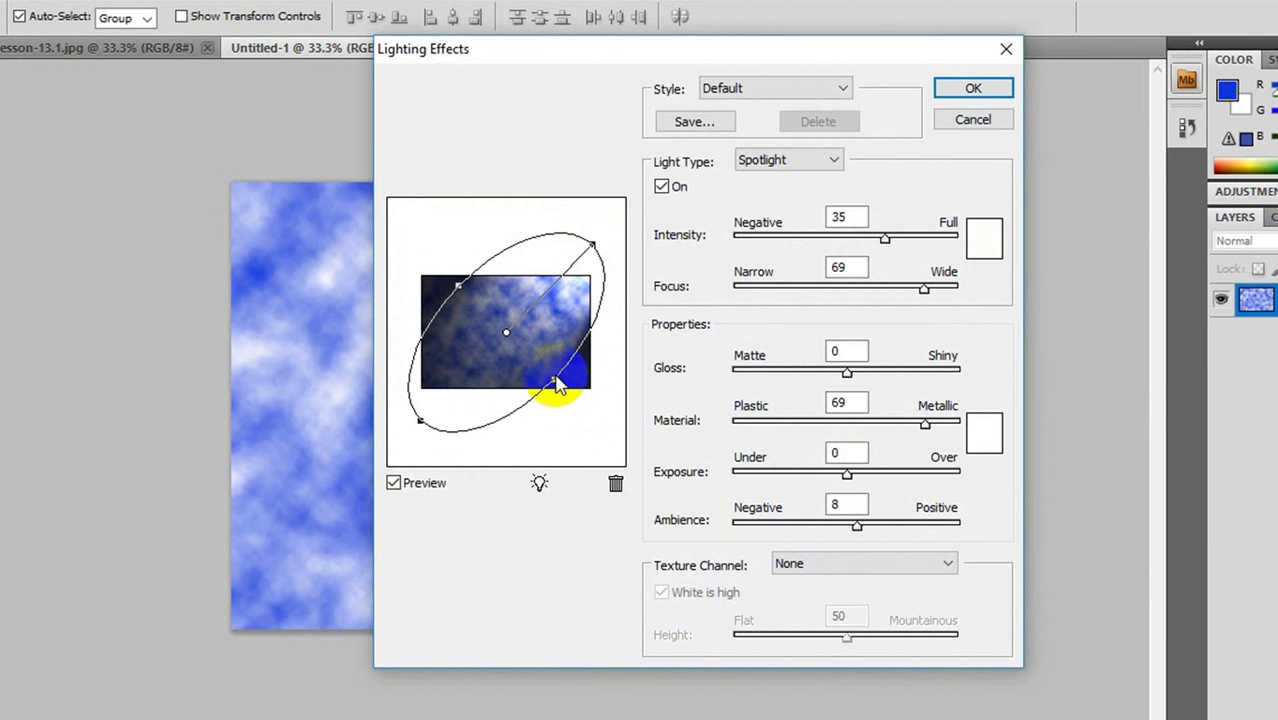
pyautogui.moveTo(556, 388); pyautogui.dragTo(567, 393)
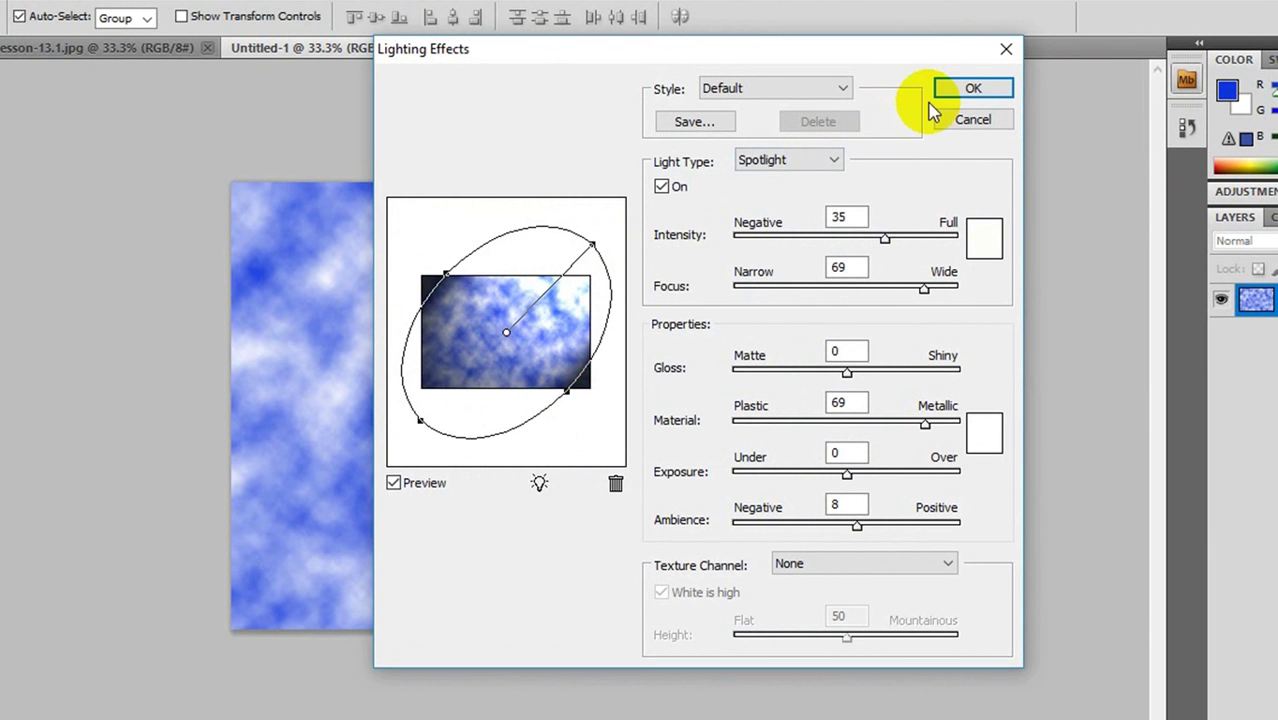
pyautogui.click(968, 92)
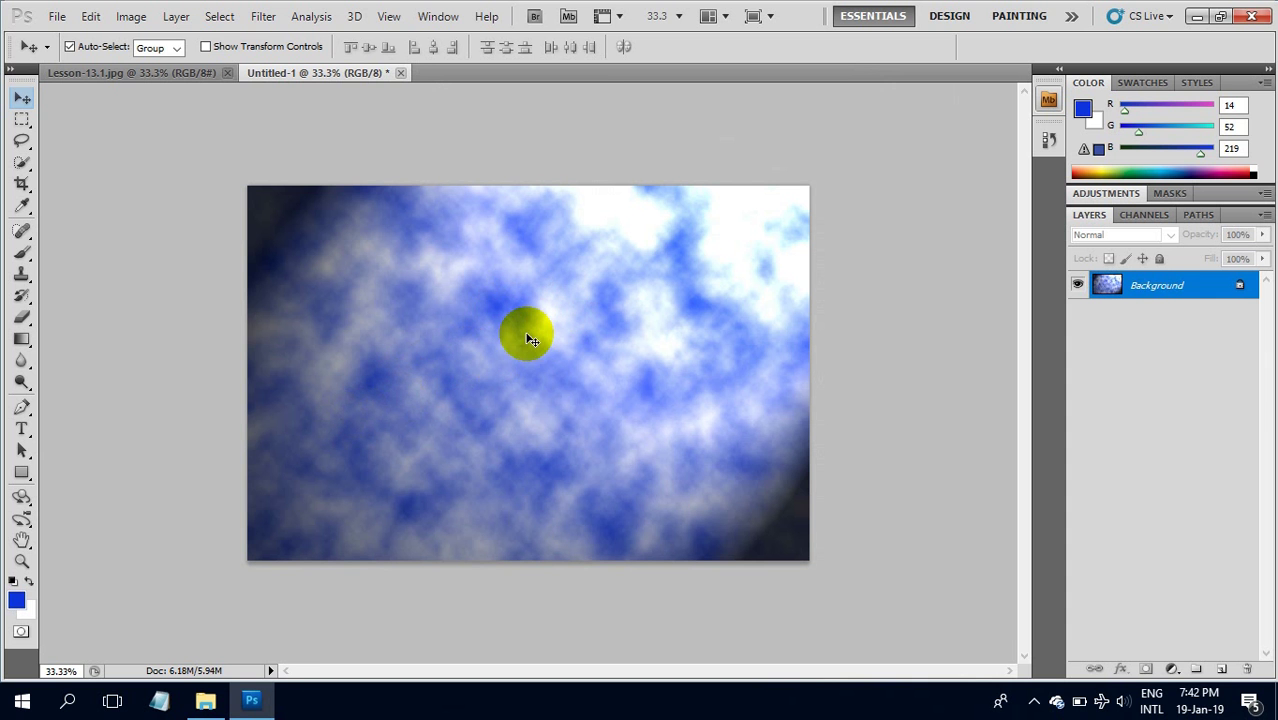
# Cut the entire cloud image to the clipboard and select the whole red sky in Lesson-13.1.jpg with the Quick Selection tool
pyautogui.hotkey('ctrl', 'a')
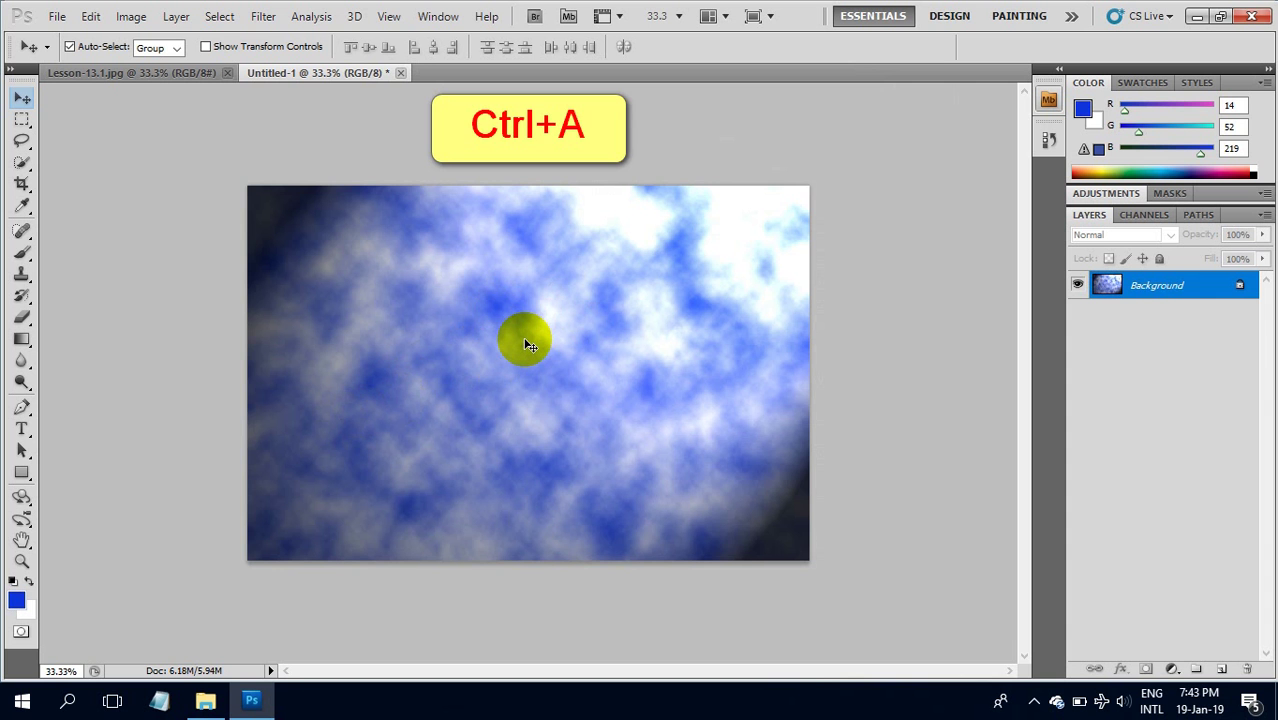
pyautogui.hotkey('ctrl', 'x')
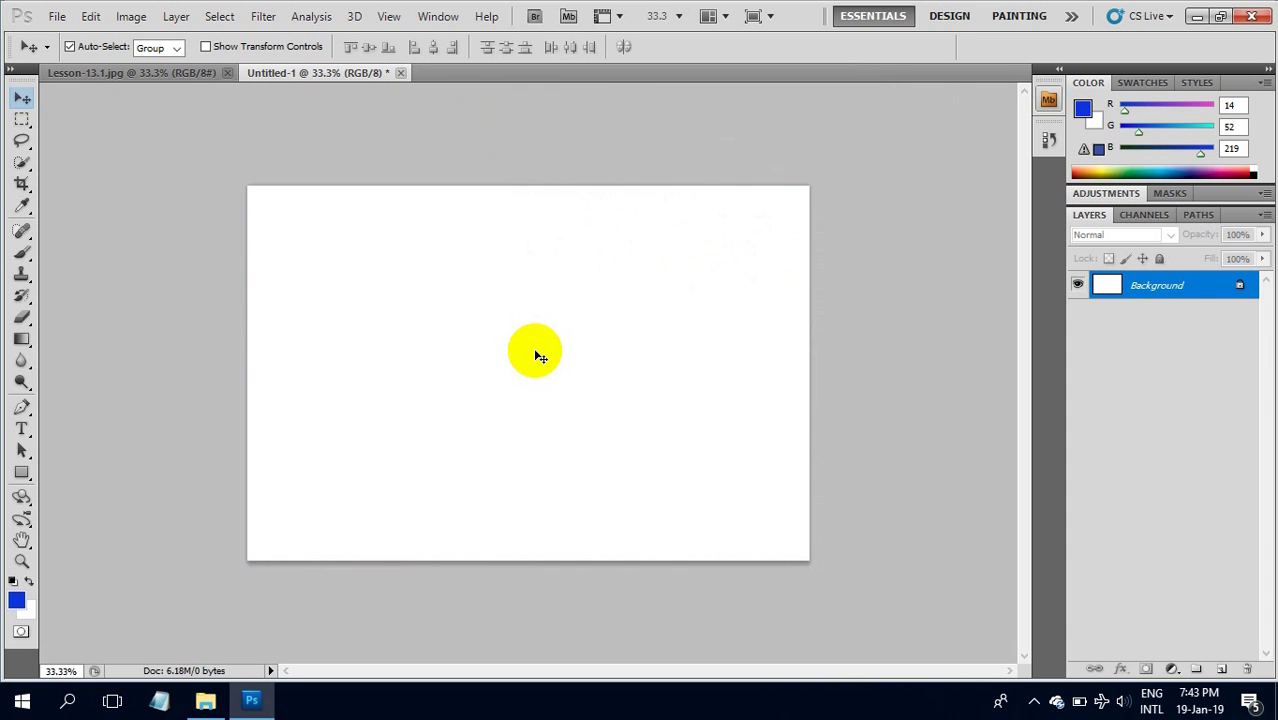
pyautogui.click(187, 78)
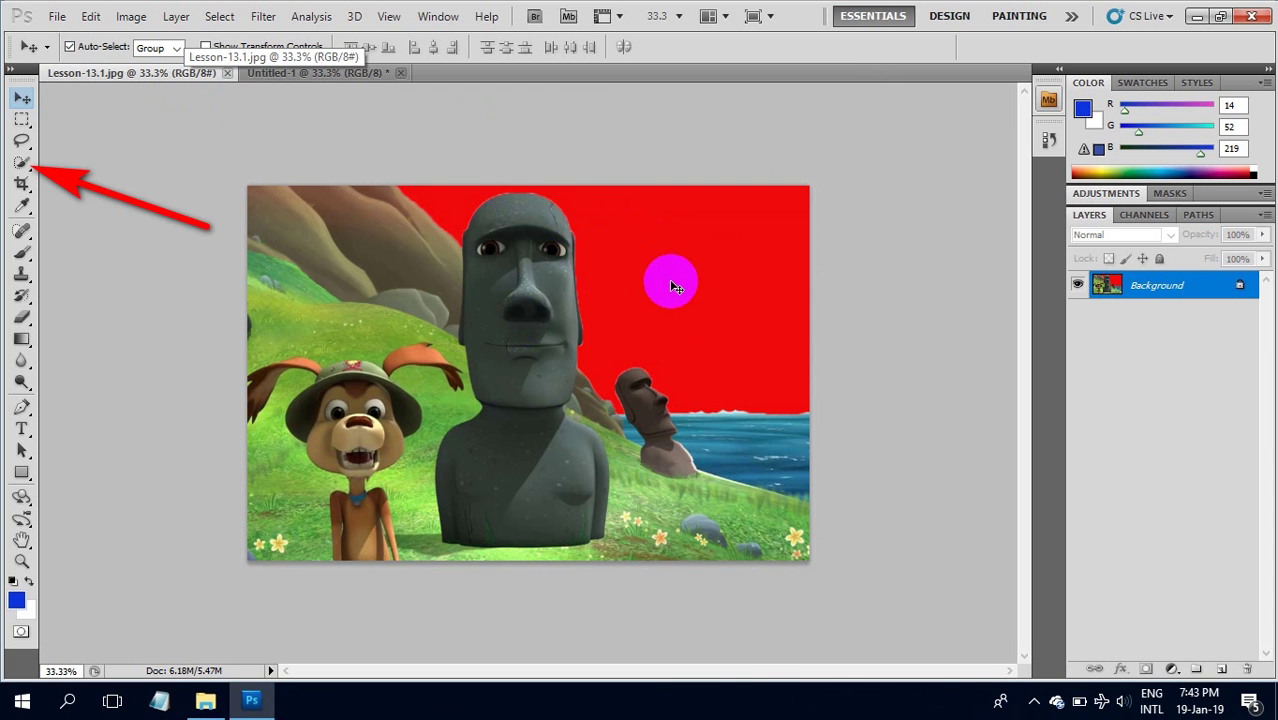
pyautogui.moveTo(21, 162); pyautogui.dragTo(84, 163)
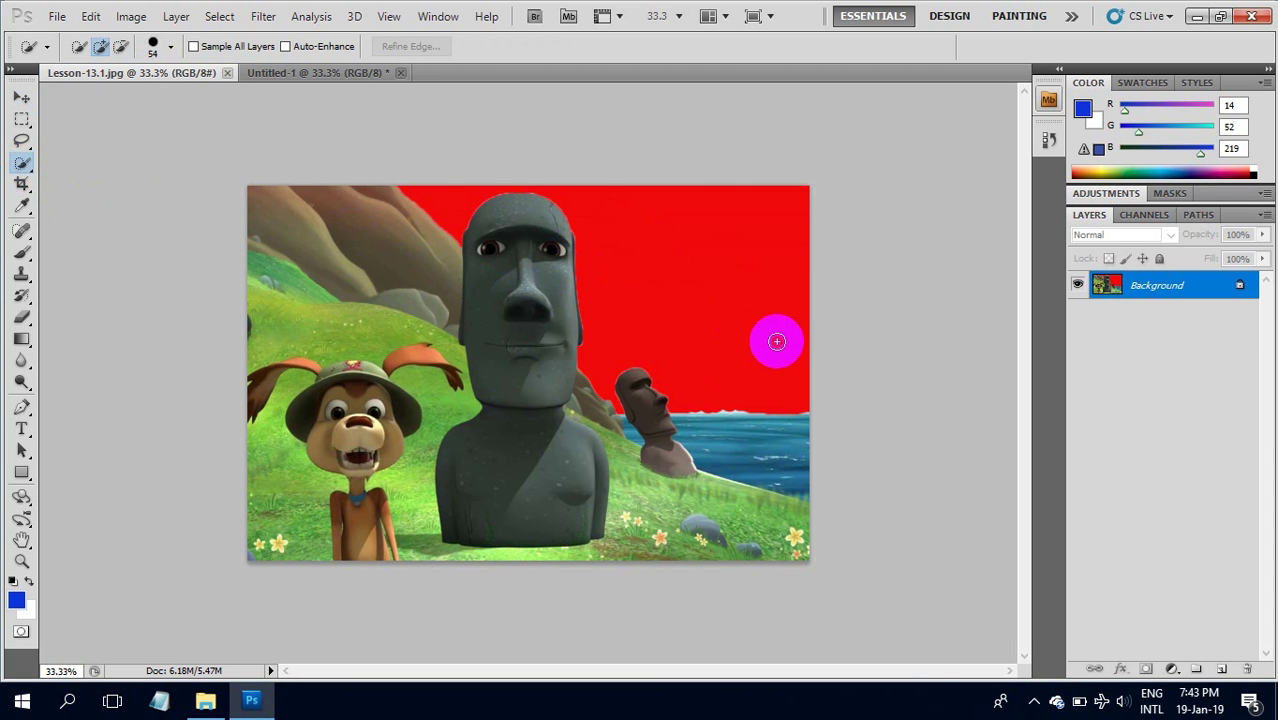
pyautogui.moveTo(770, 340)
pyautogui.mouseDown()
pyautogui.moveTo(733, 283)
pyautogui.moveTo(596, 203)
pyautogui.moveTo(433, 182)
pyautogui.moveTo(443, 204)
pyautogui.mouseUp()
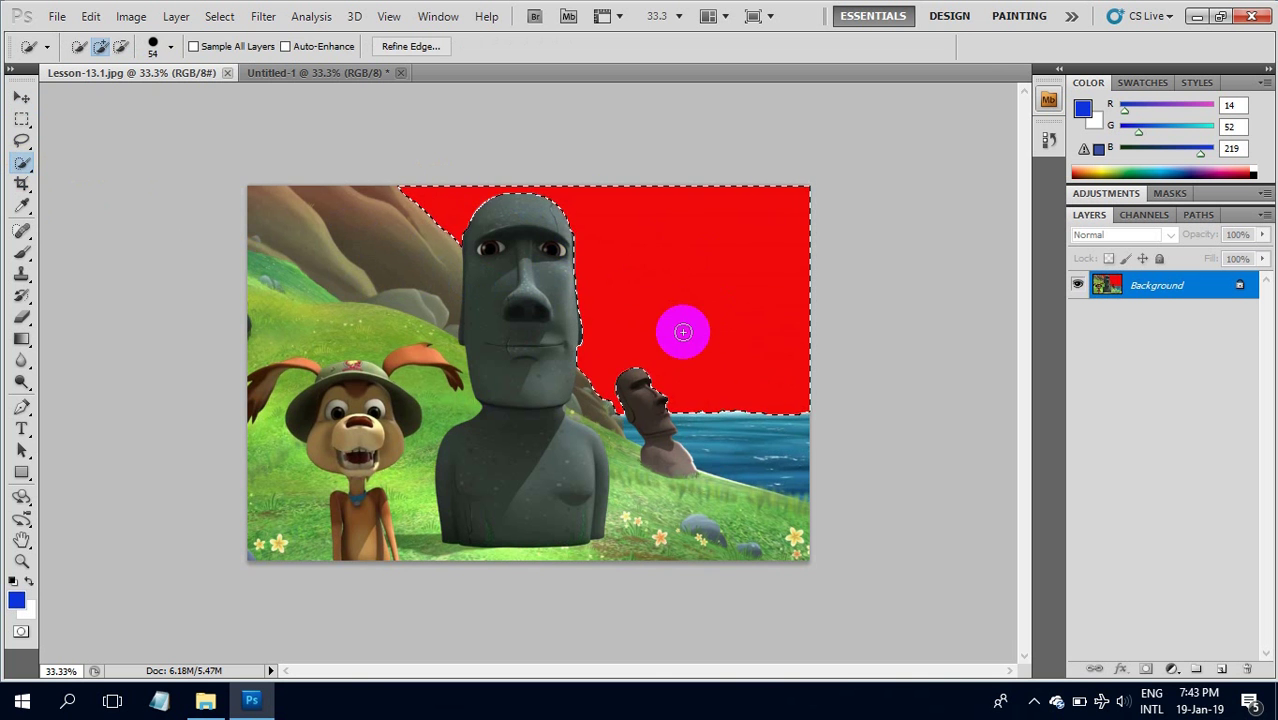
# Use Paste Into to place the cut clouds inside the selected red sky area
pyautogui.click(92, 18)
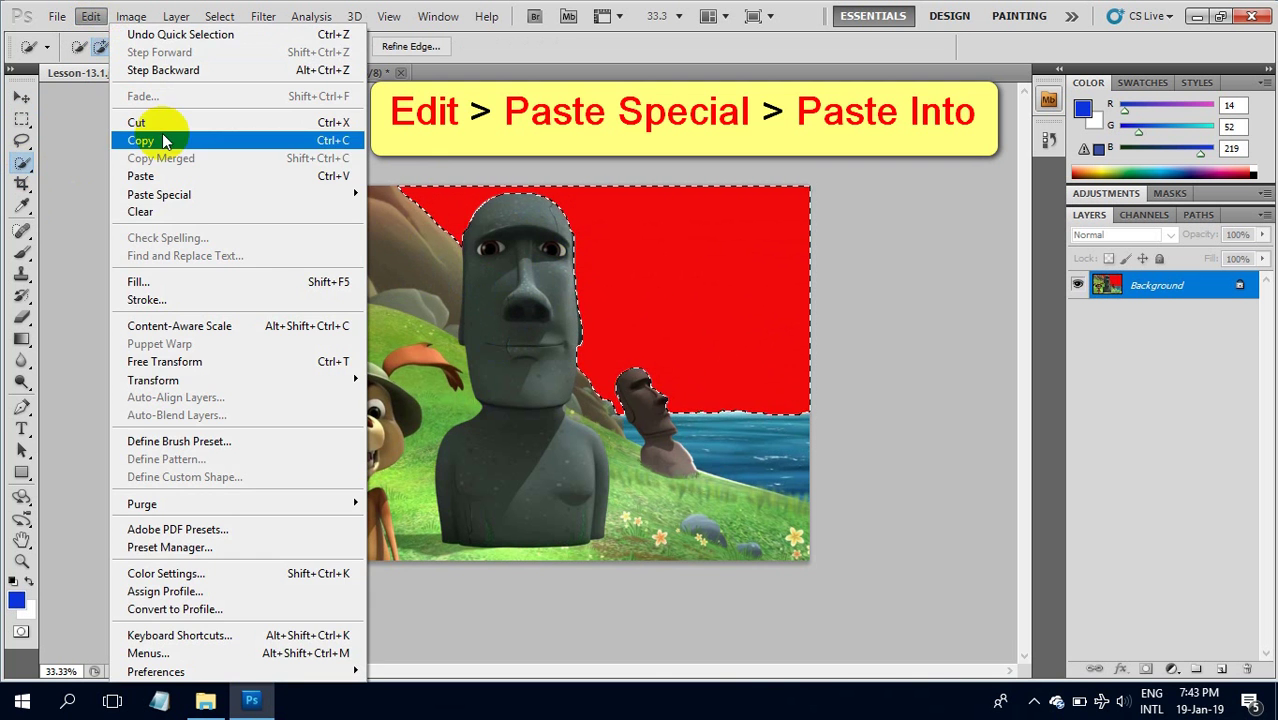
pyautogui.moveTo(177, 198)
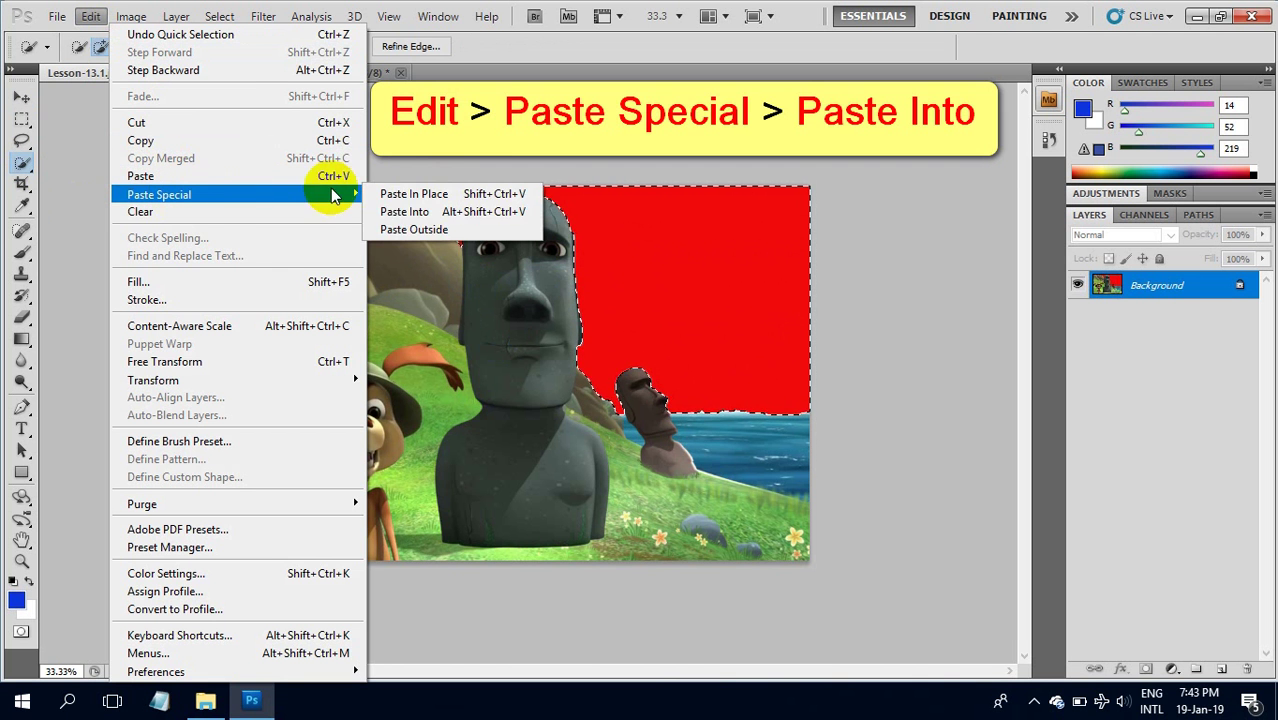
pyautogui.click(405, 212)
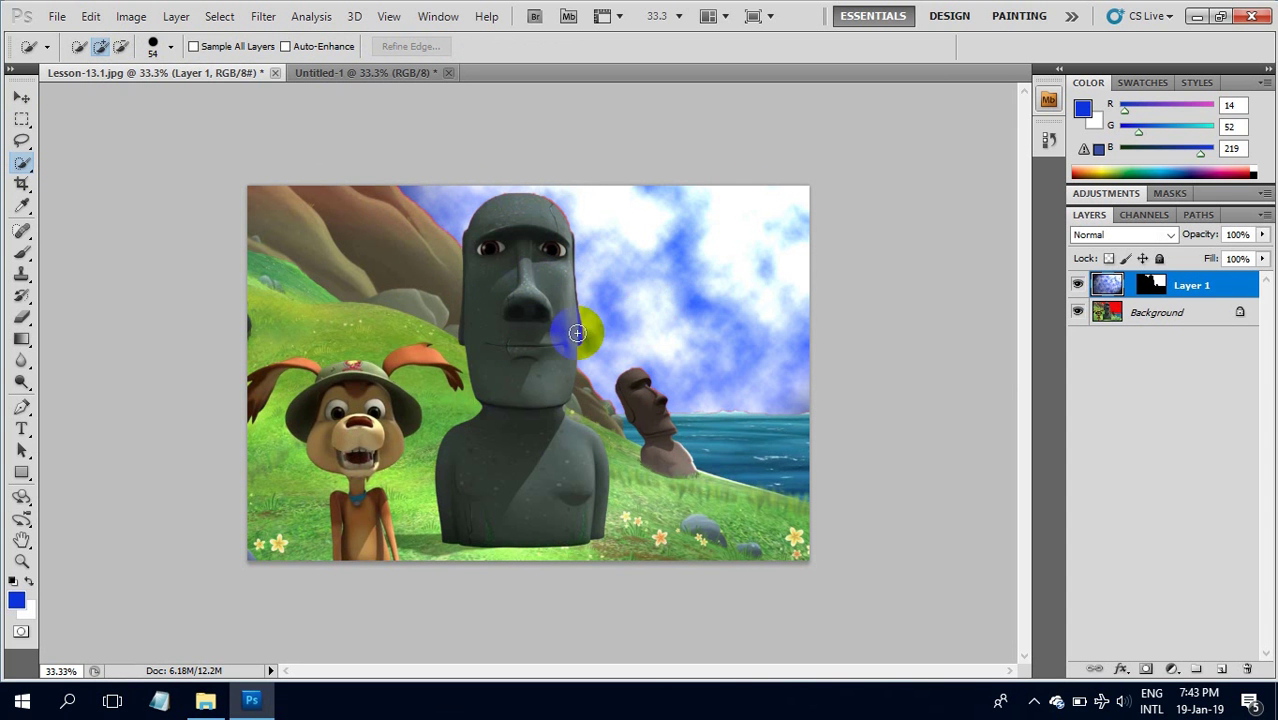
# Flatten Lesson-13.1.jpg into a single layer and cut the entire picture to the clipboard
pyautogui.rightClick(1146, 316)
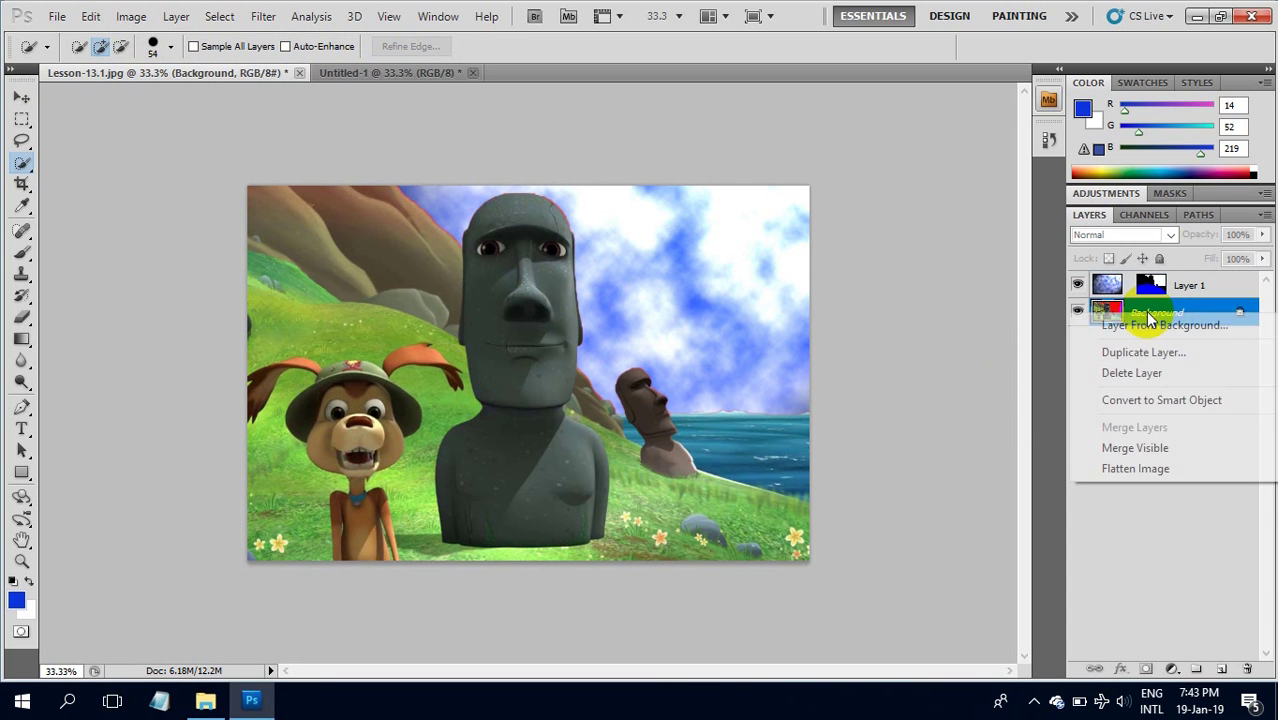
pyautogui.click(1135, 469)
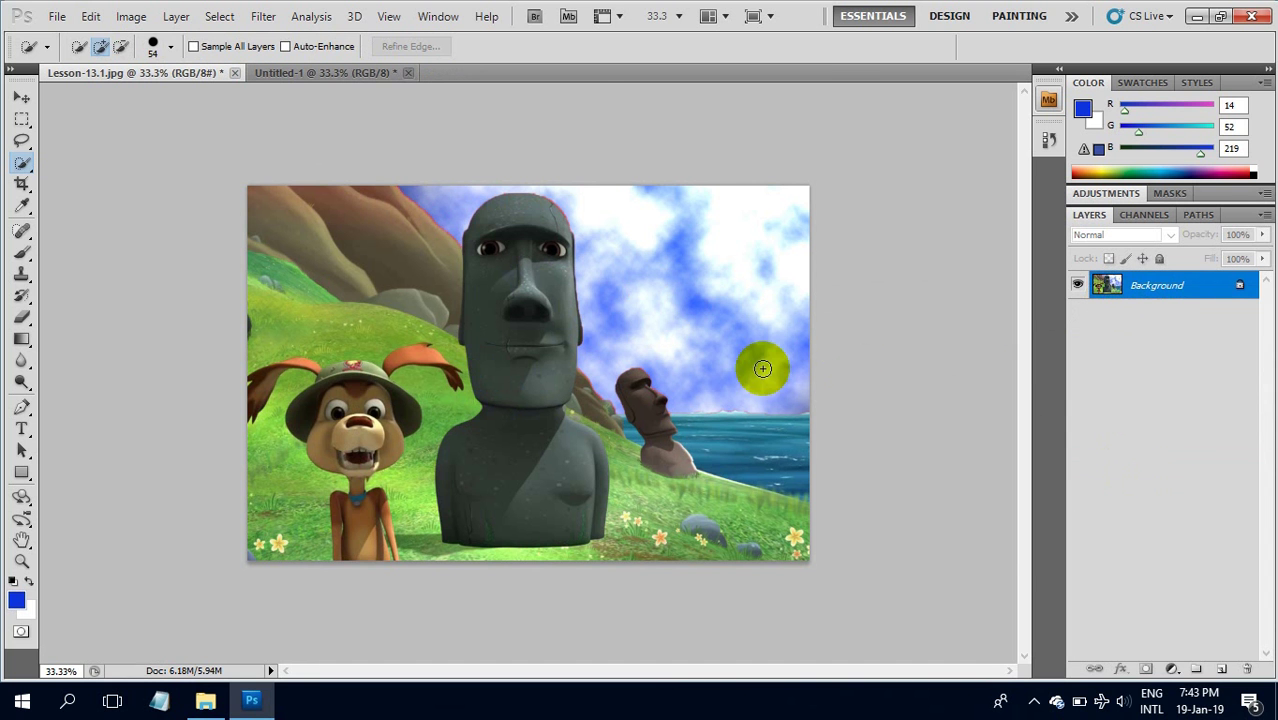
pyautogui.hotkey('ctrl', 'a')
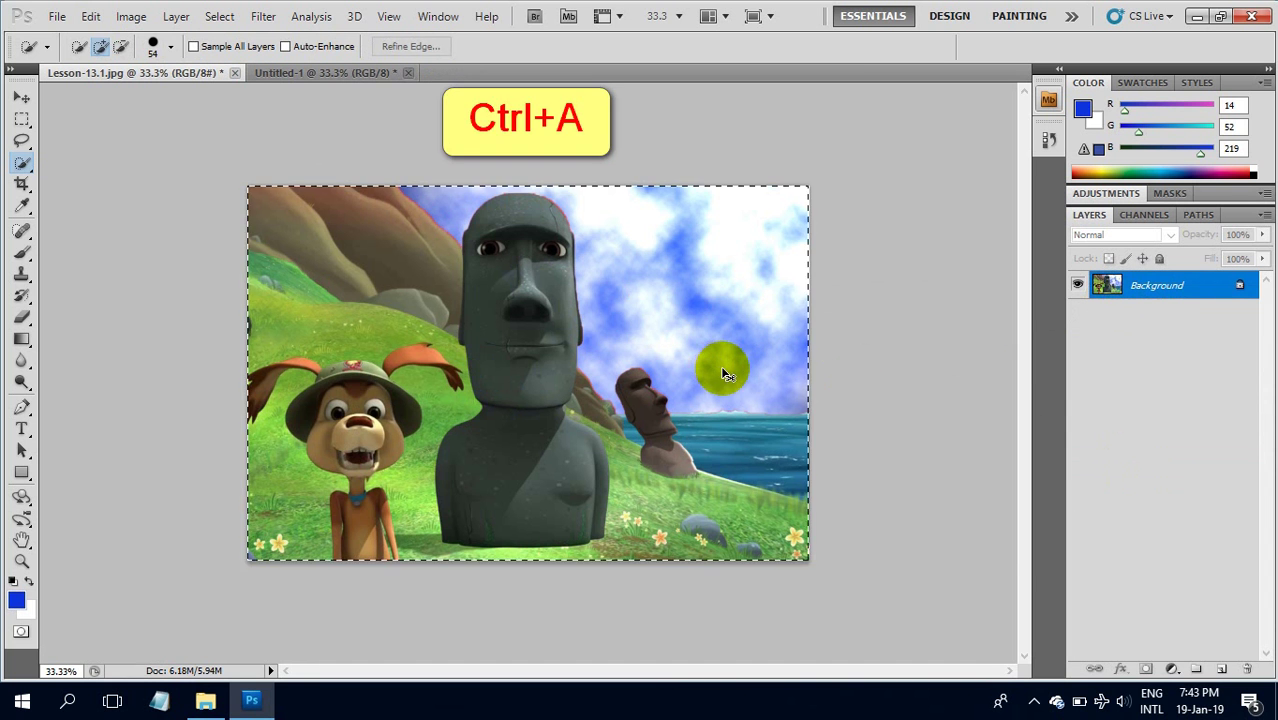
pyautogui.hotkey('ctrl', 'x')
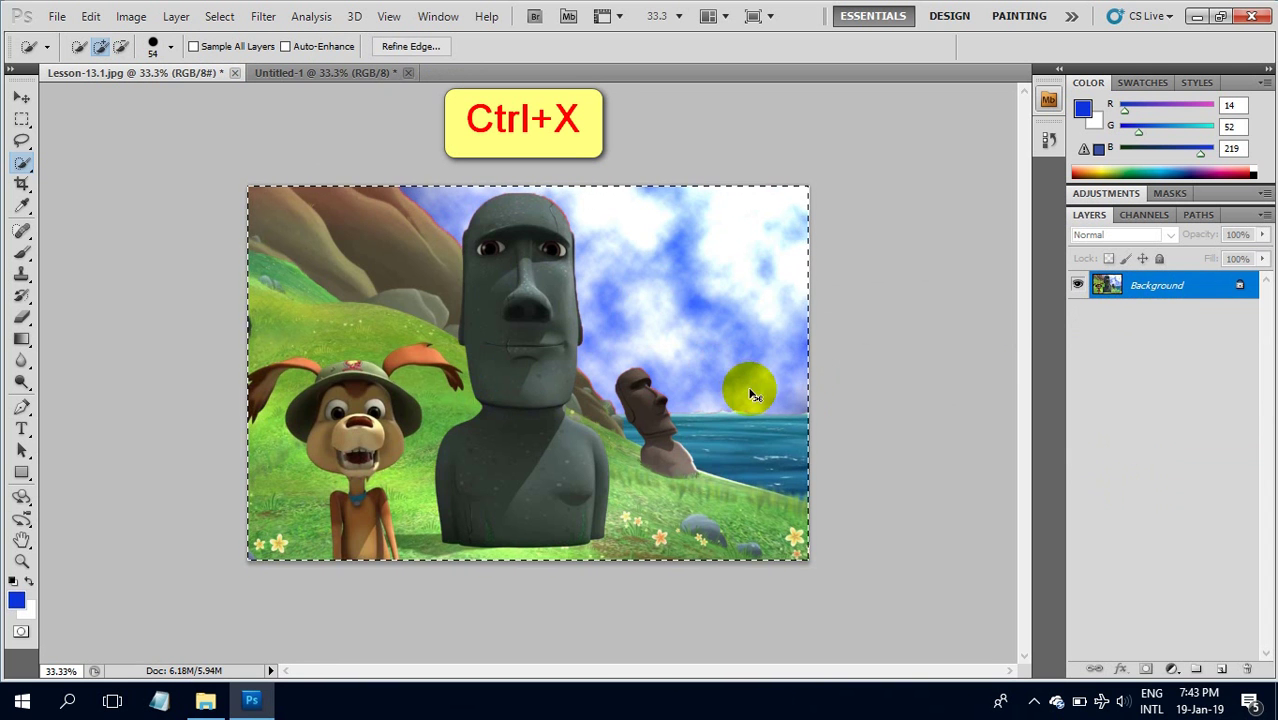
# Fill the blank Untitled-1 canvas with blue-and-white clouds using the Clouds render filter
pyautogui.click(346, 76)
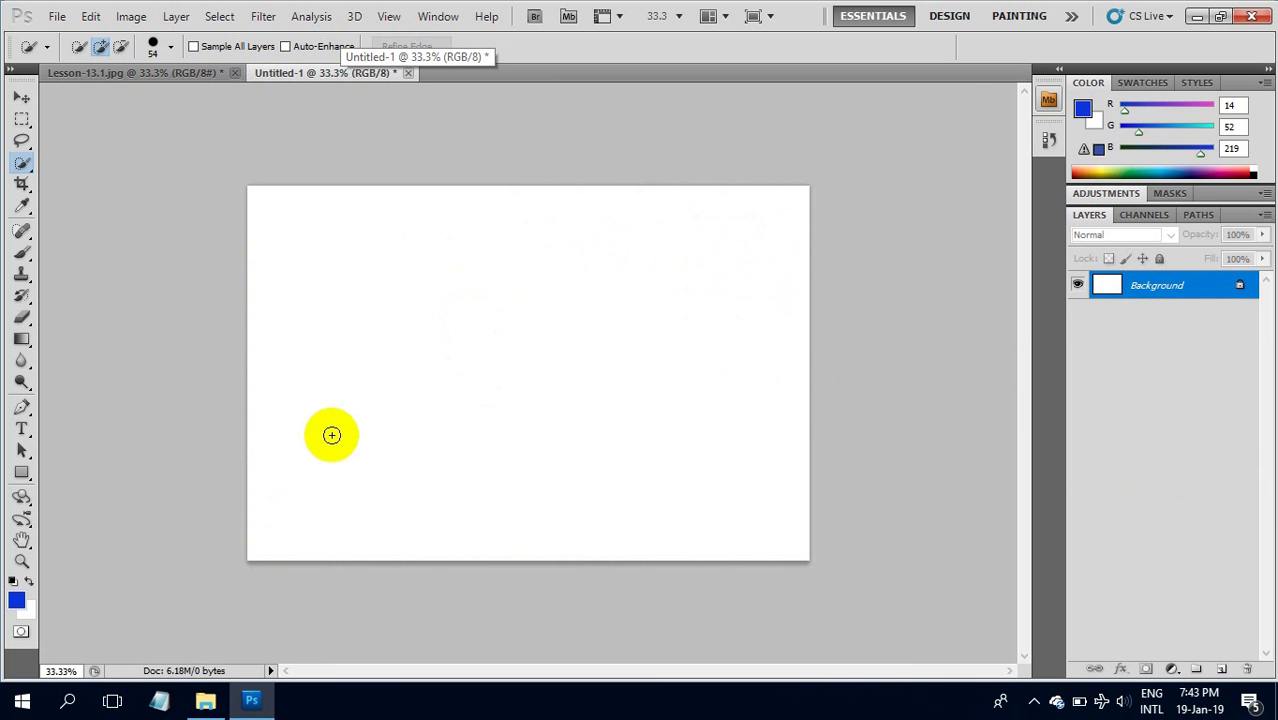
pyautogui.click(264, 18)
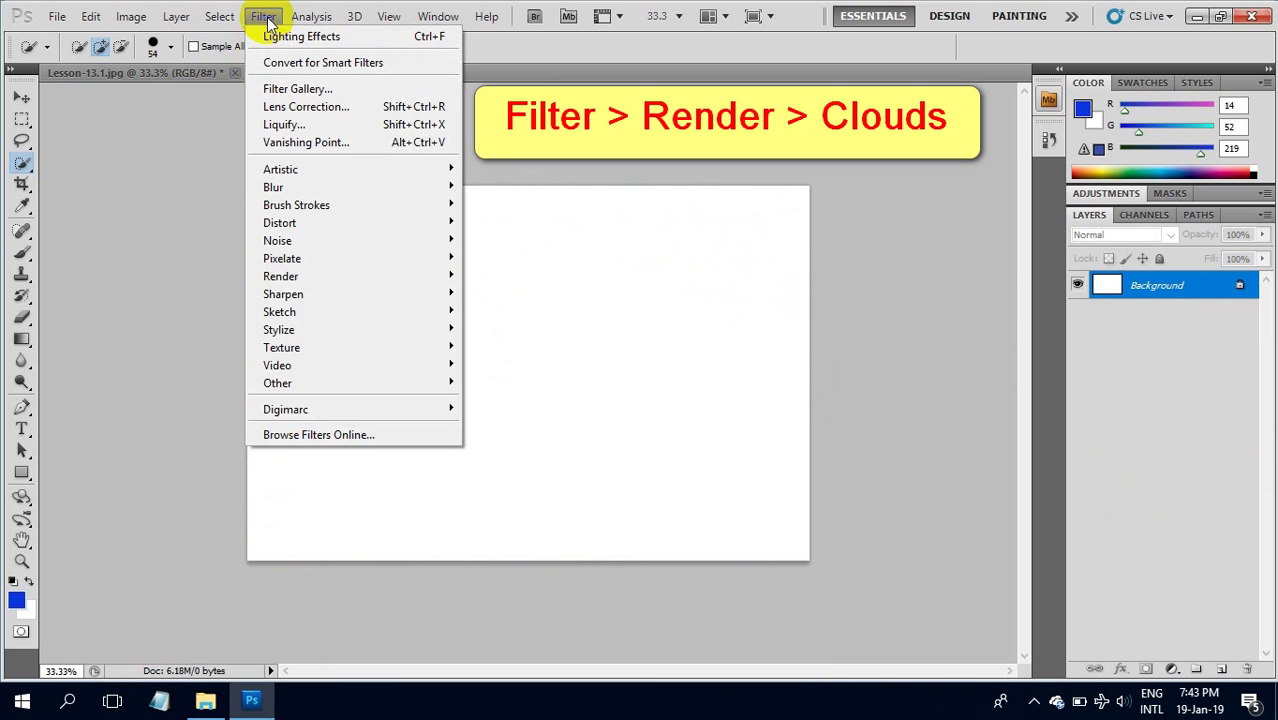
pyautogui.moveTo(350, 274)
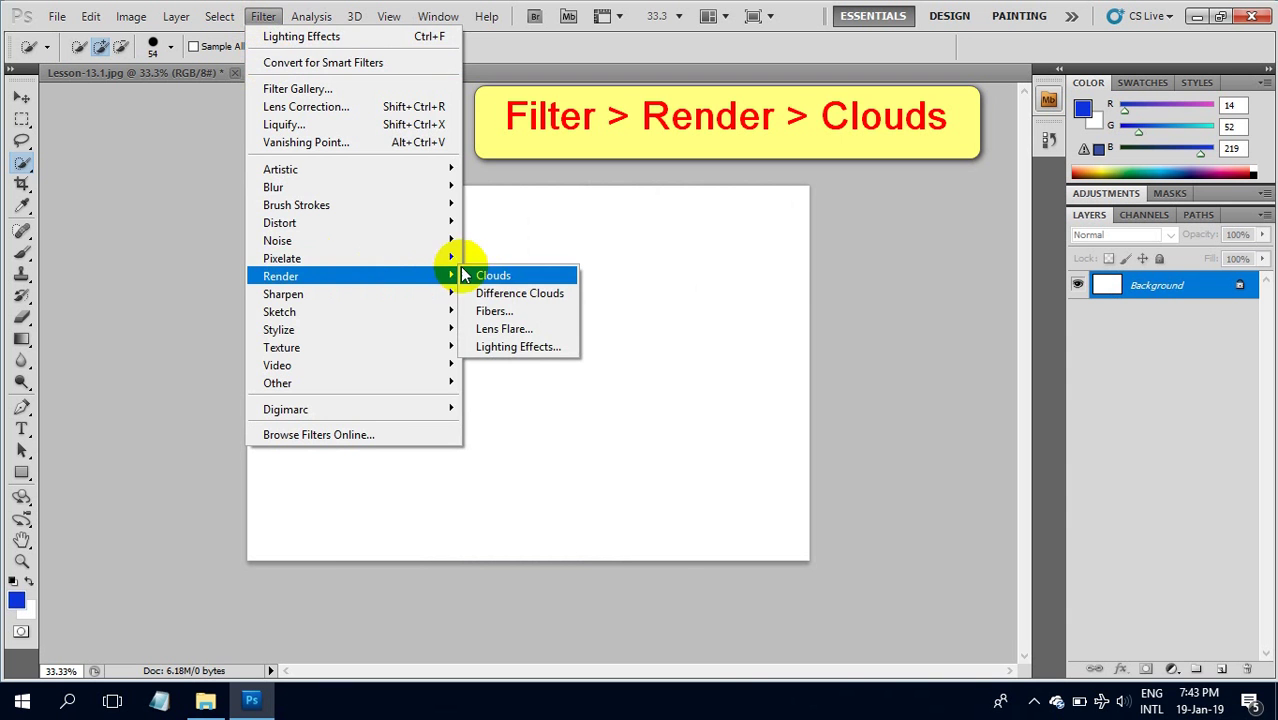
pyautogui.click(489, 278)
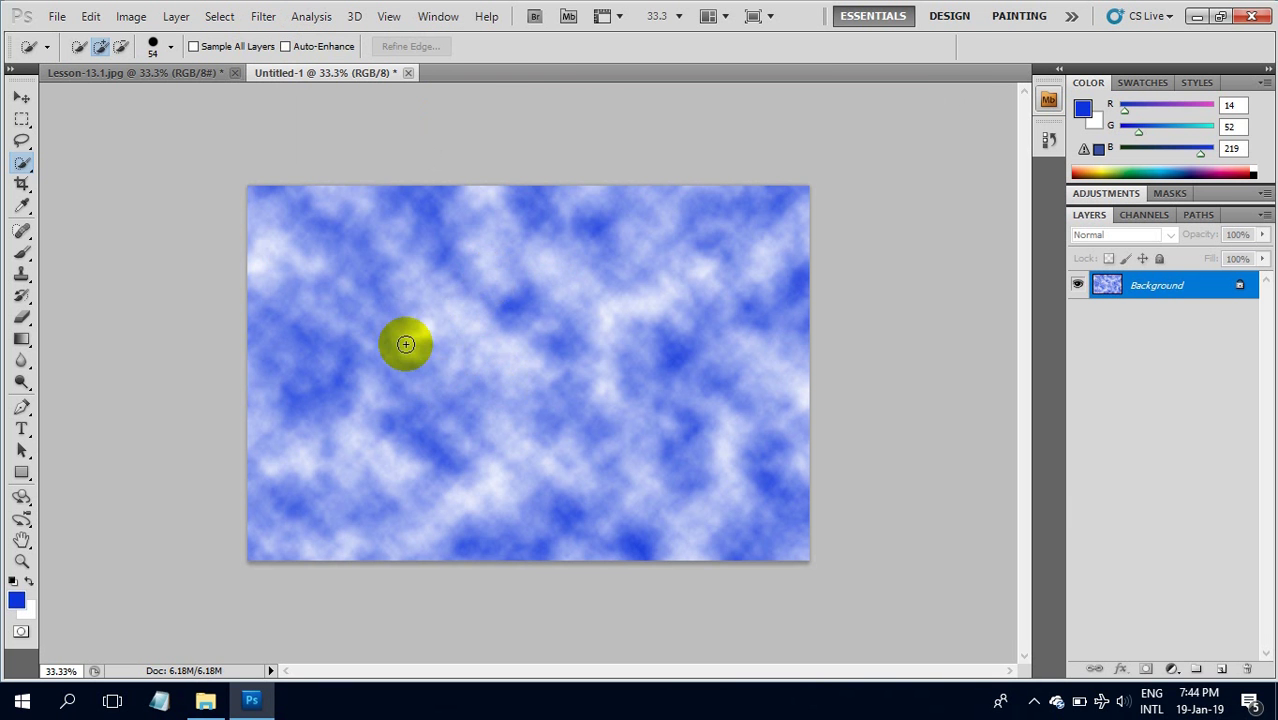
# Apply a Lens Flare to the clouds near the upper middle, with 100% brightness and the 50-300mm Zoom lens type
pyautogui.click(264, 20)
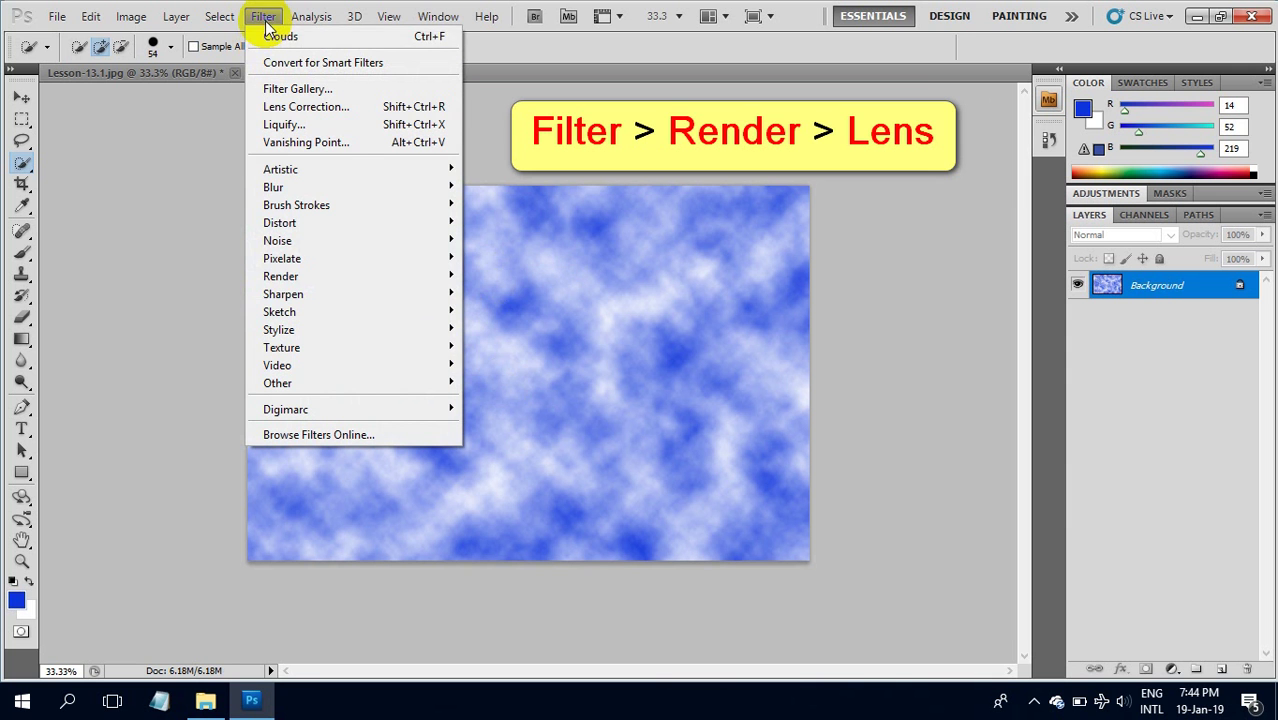
pyautogui.moveTo(307, 279)
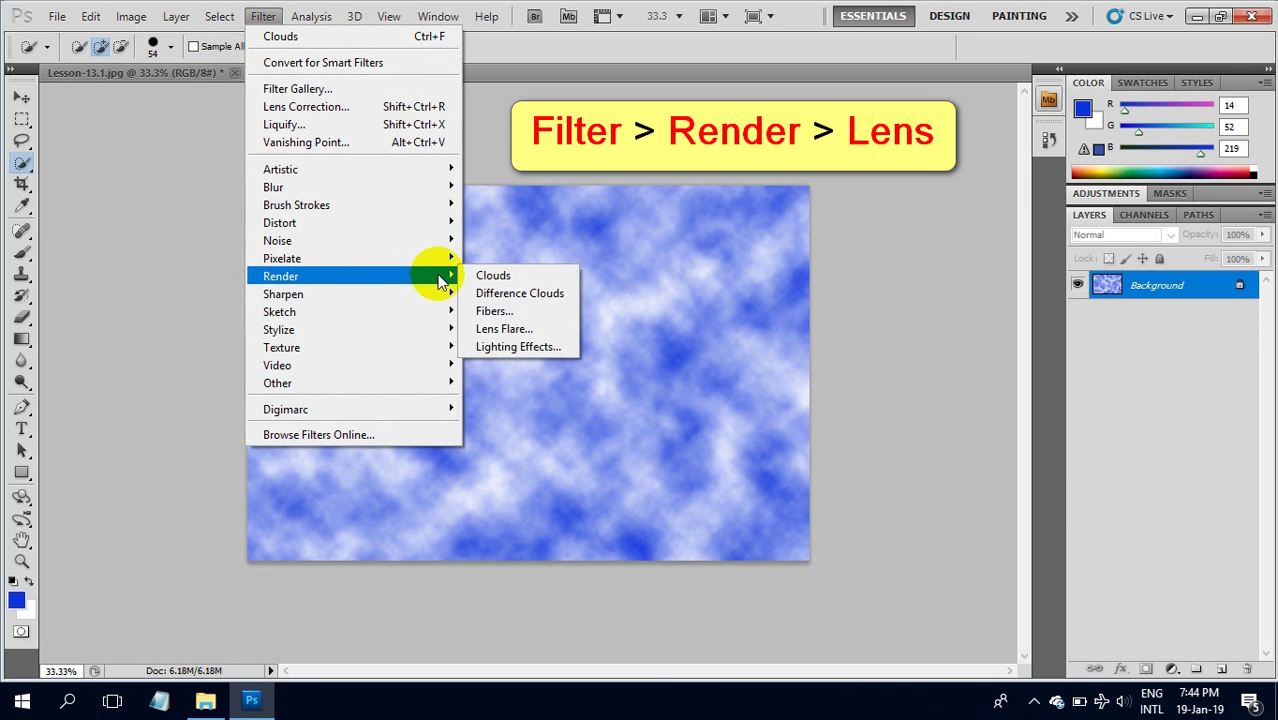
pyautogui.click(500, 329)
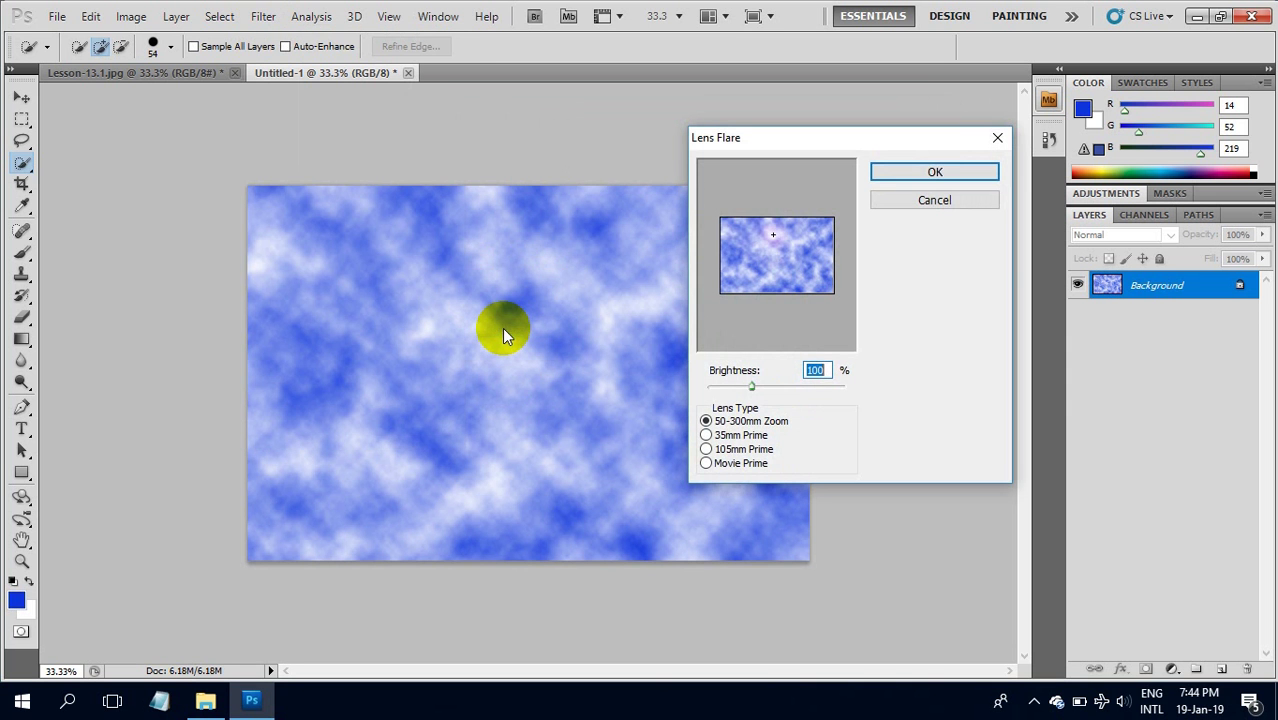
pyautogui.moveTo(798, 144); pyautogui.dragTo(816, 136)
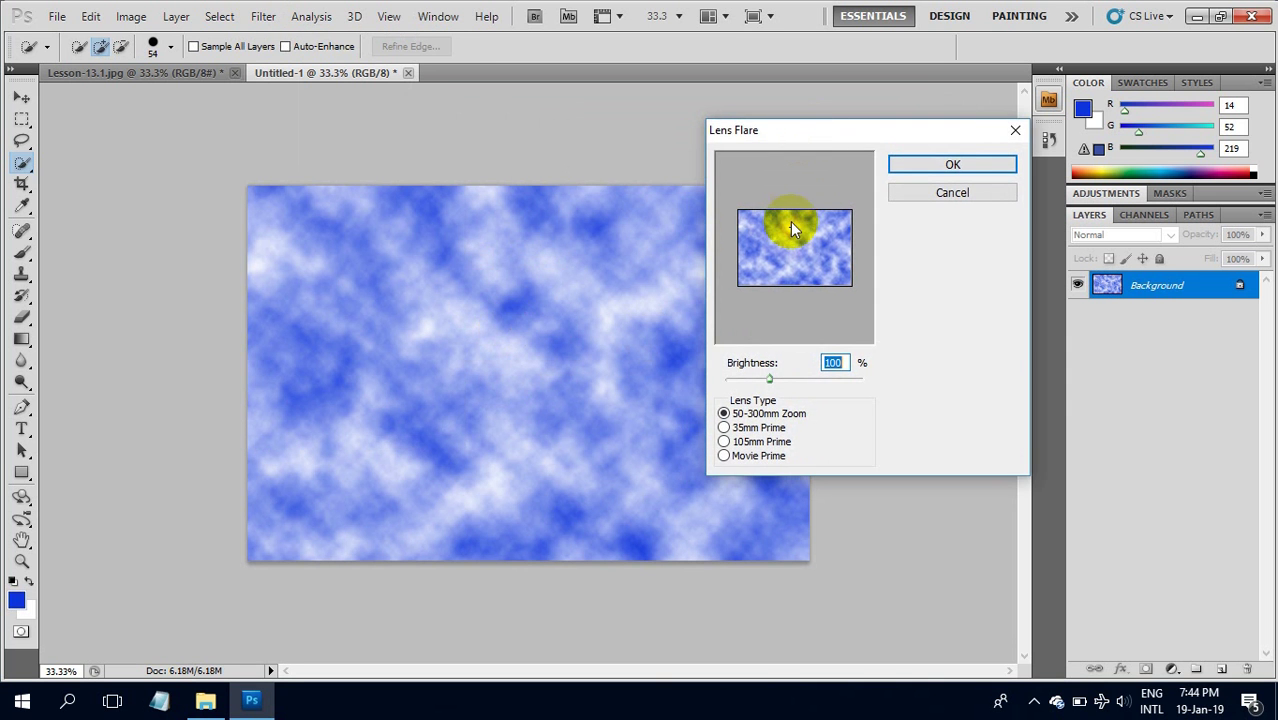
pyautogui.moveTo(789, 225); pyautogui.dragTo(800, 218)
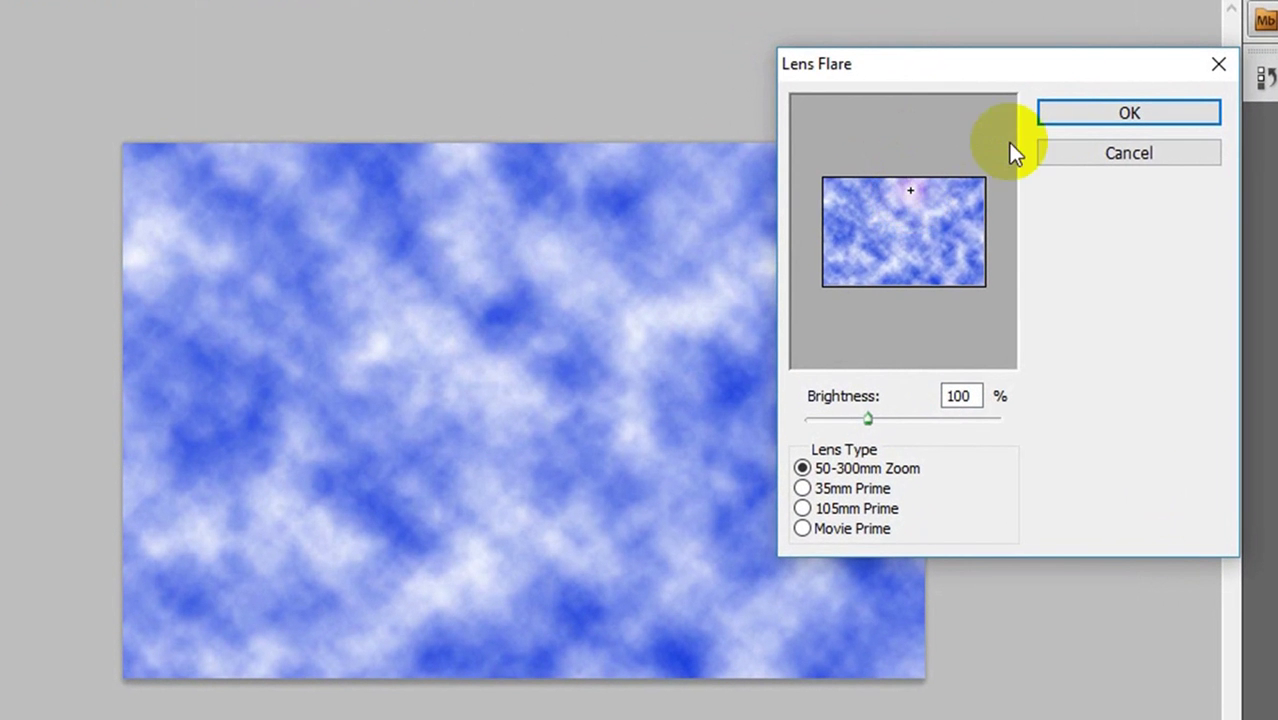
pyautogui.click(1075, 117)
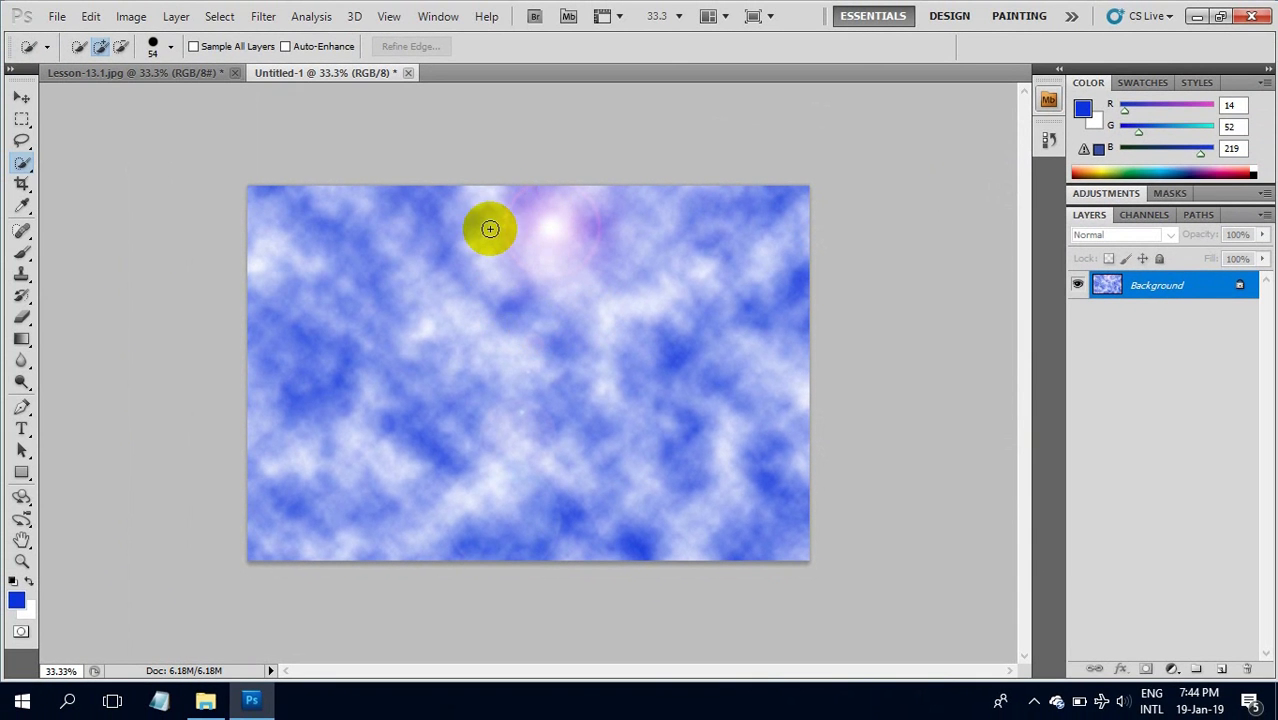
# Apply Lighting Effects to the clouds in the Blue Omni style, with the light's circle enlarged slightly
pyautogui.click(260, 17)
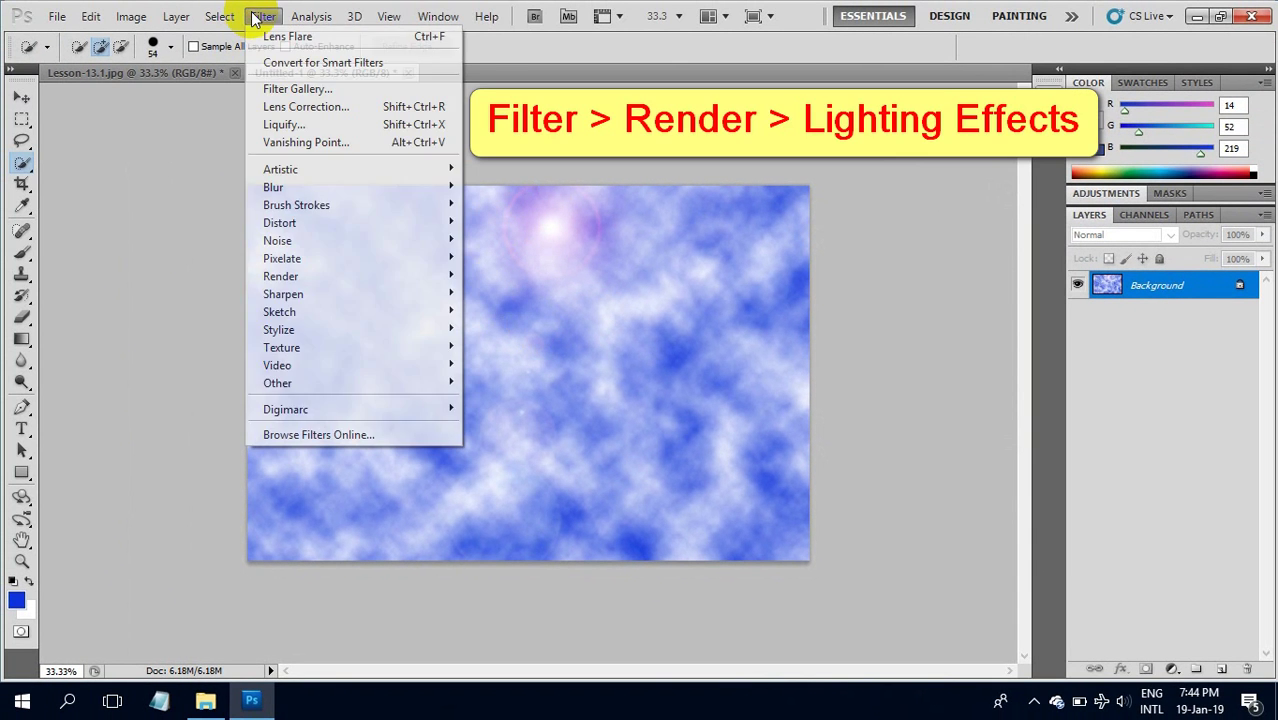
pyautogui.moveTo(331, 268)
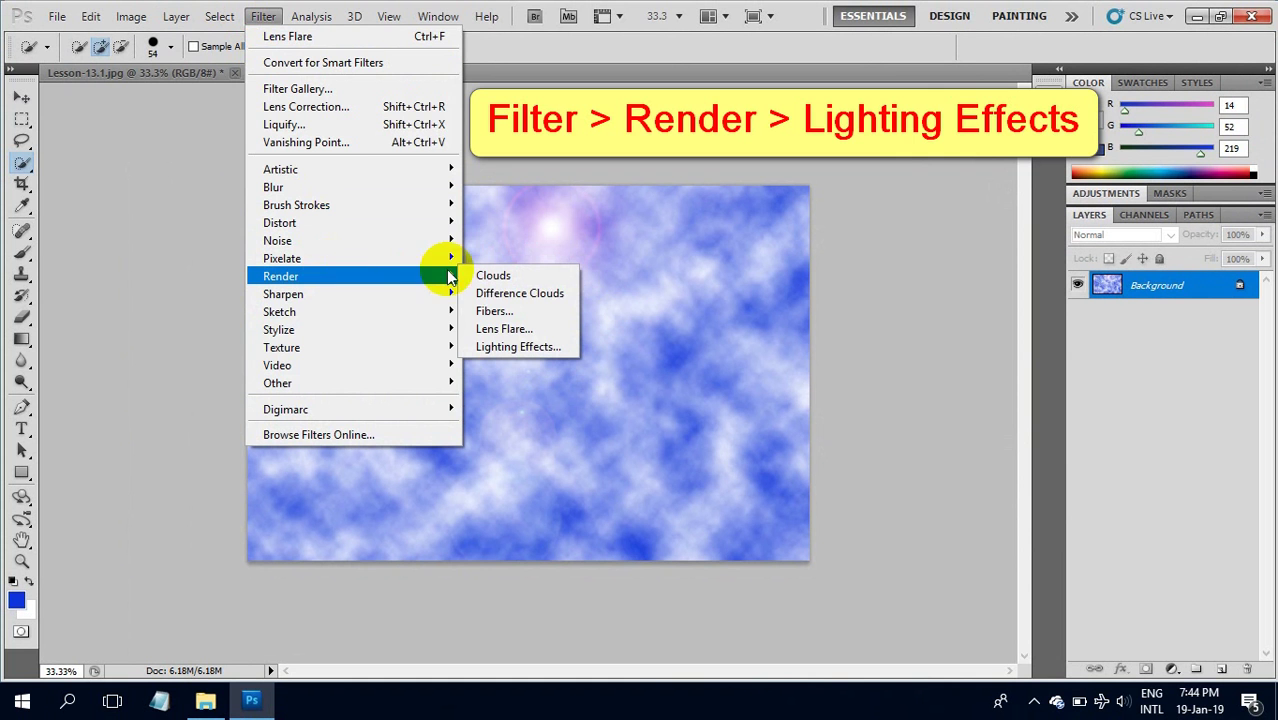
pyautogui.click(494, 348)
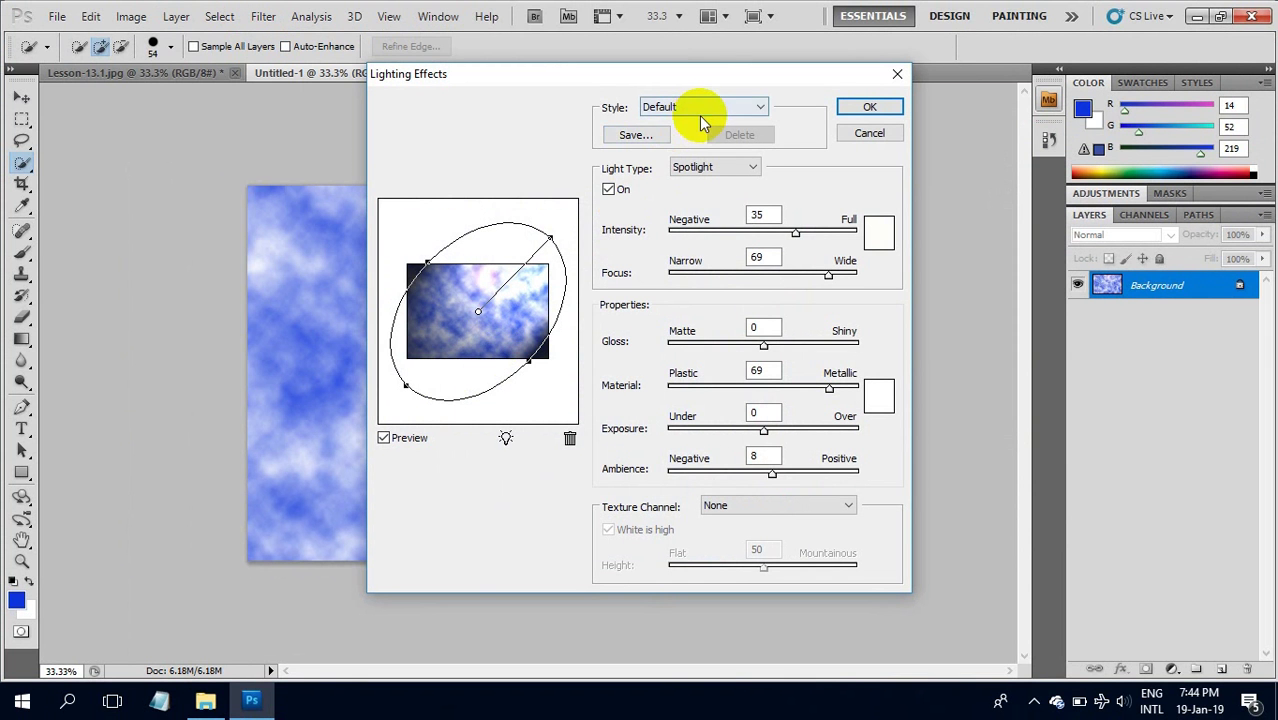
pyautogui.click(731, 105)
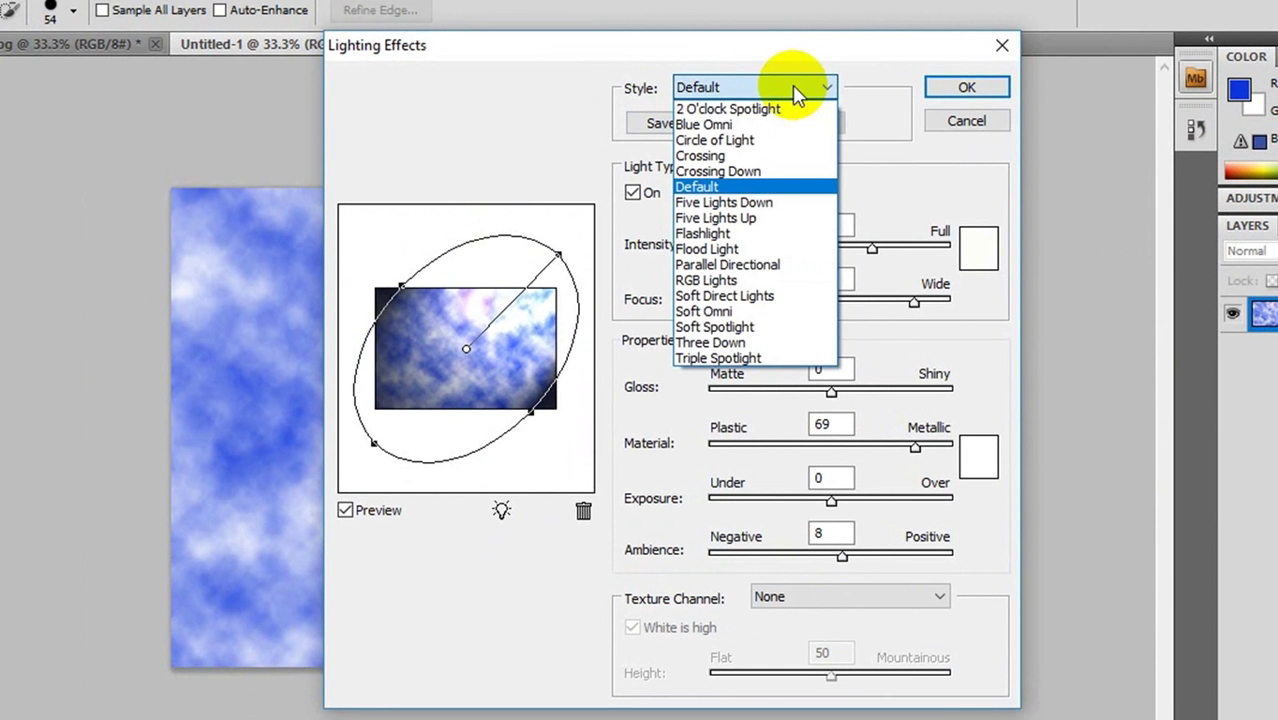
pyautogui.click(733, 125)
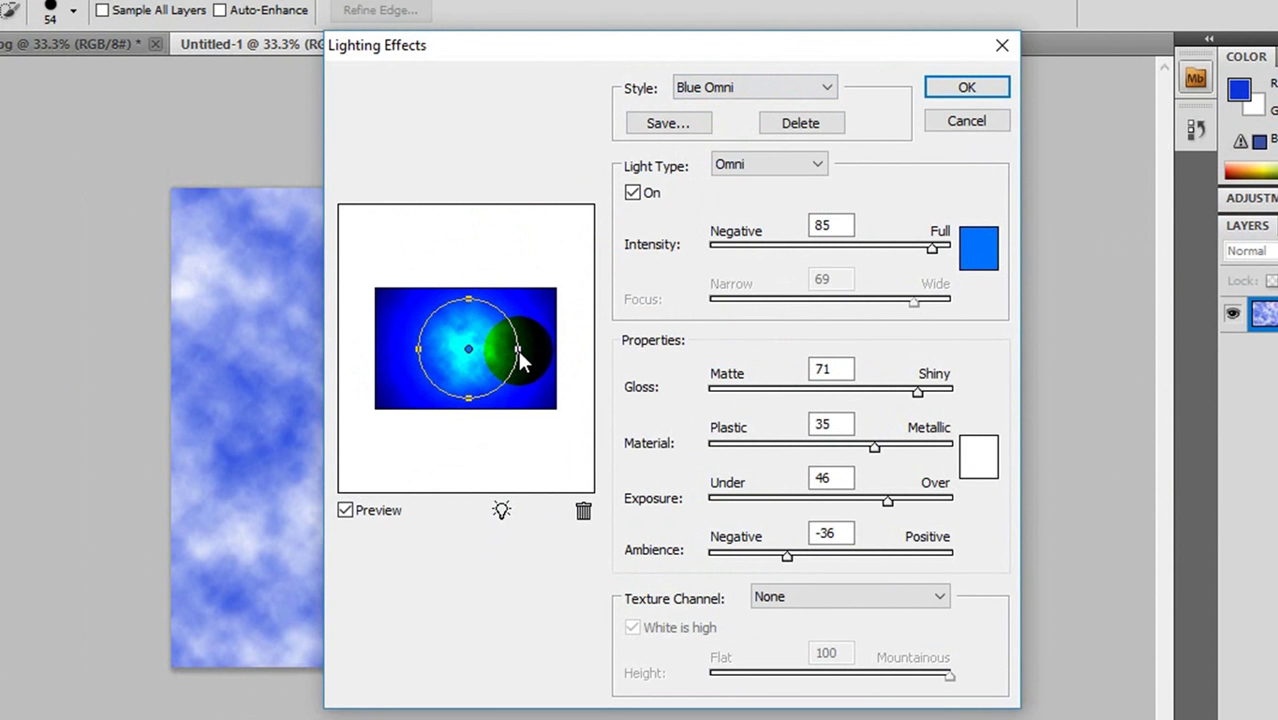
pyautogui.moveTo(517, 348); pyautogui.dragTo(533, 348)
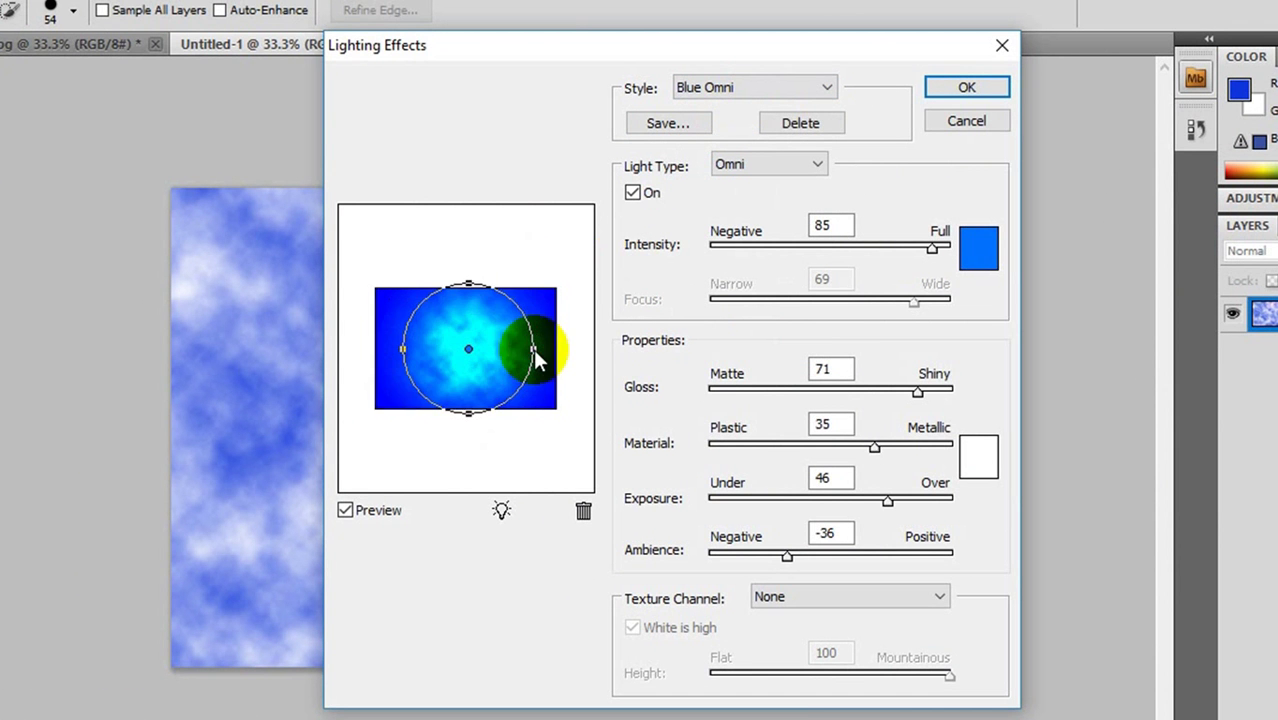
pyautogui.click(966, 87)
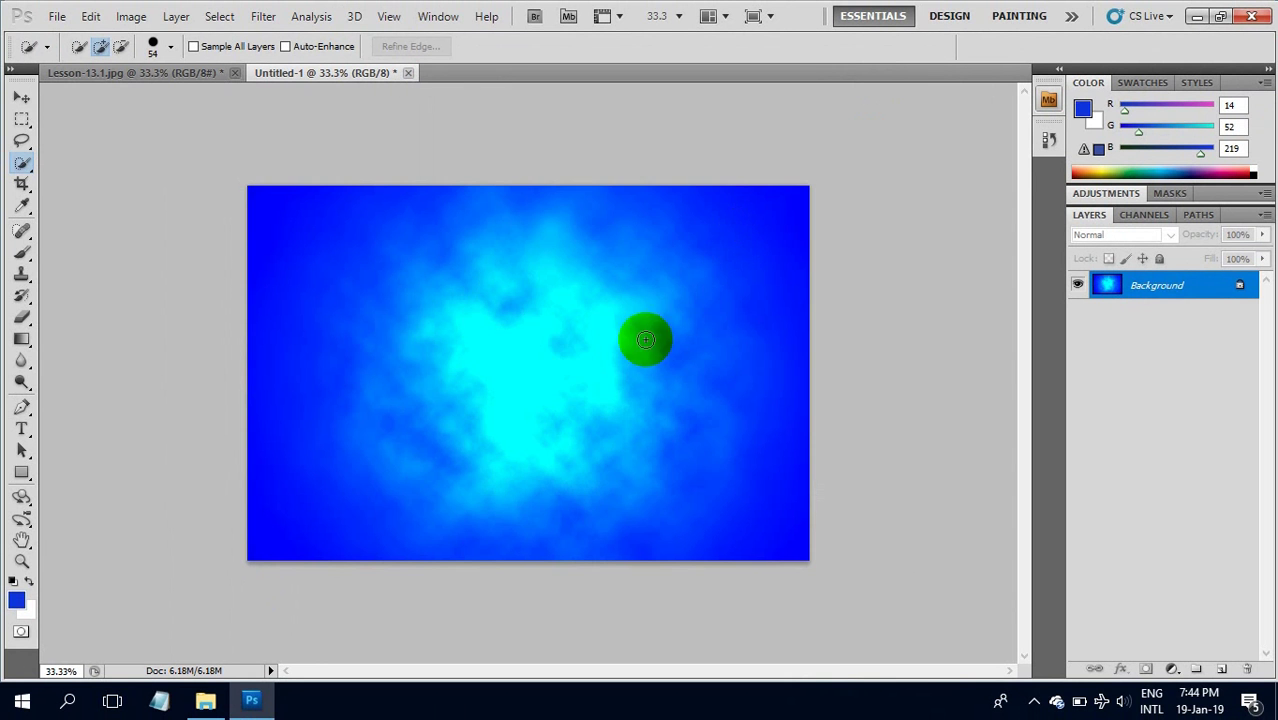
# Paste the cut picture over the blue background and scale it proportionally to about 29% in the canvas's lower-left corner
pyautogui.hotkey('ctrl', 'v')
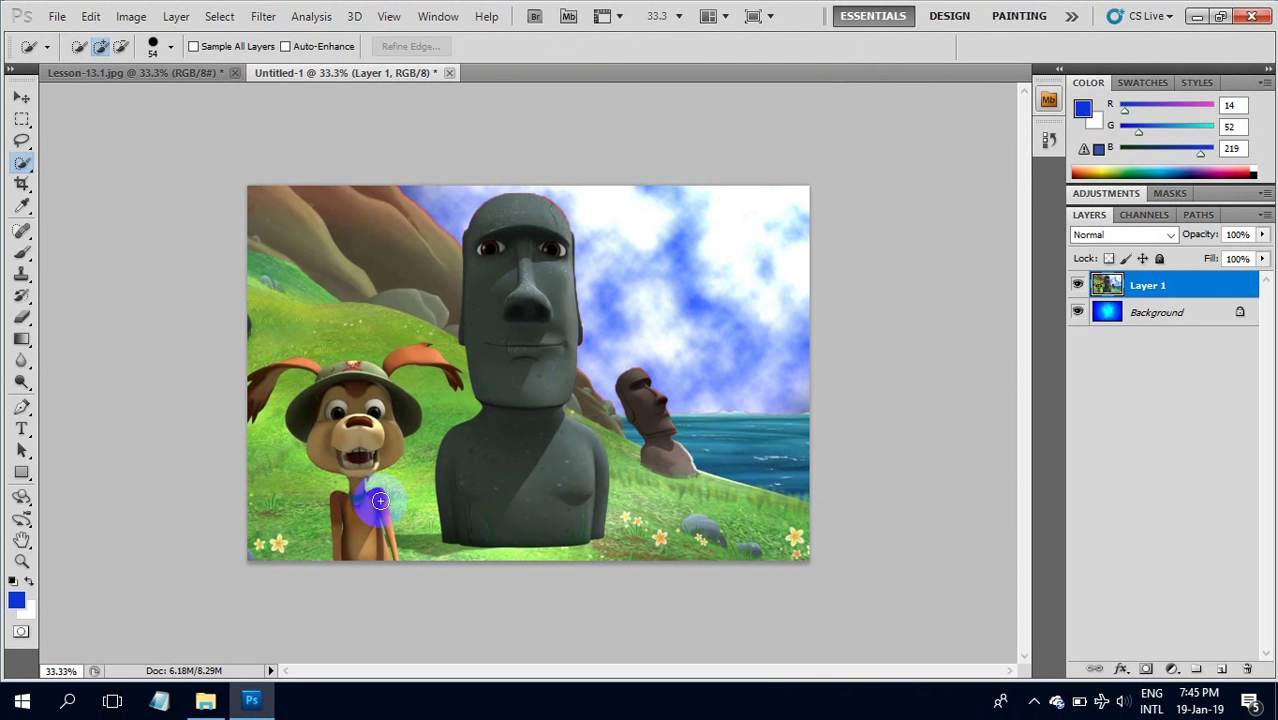
pyautogui.hotkey('ctrl', 't')
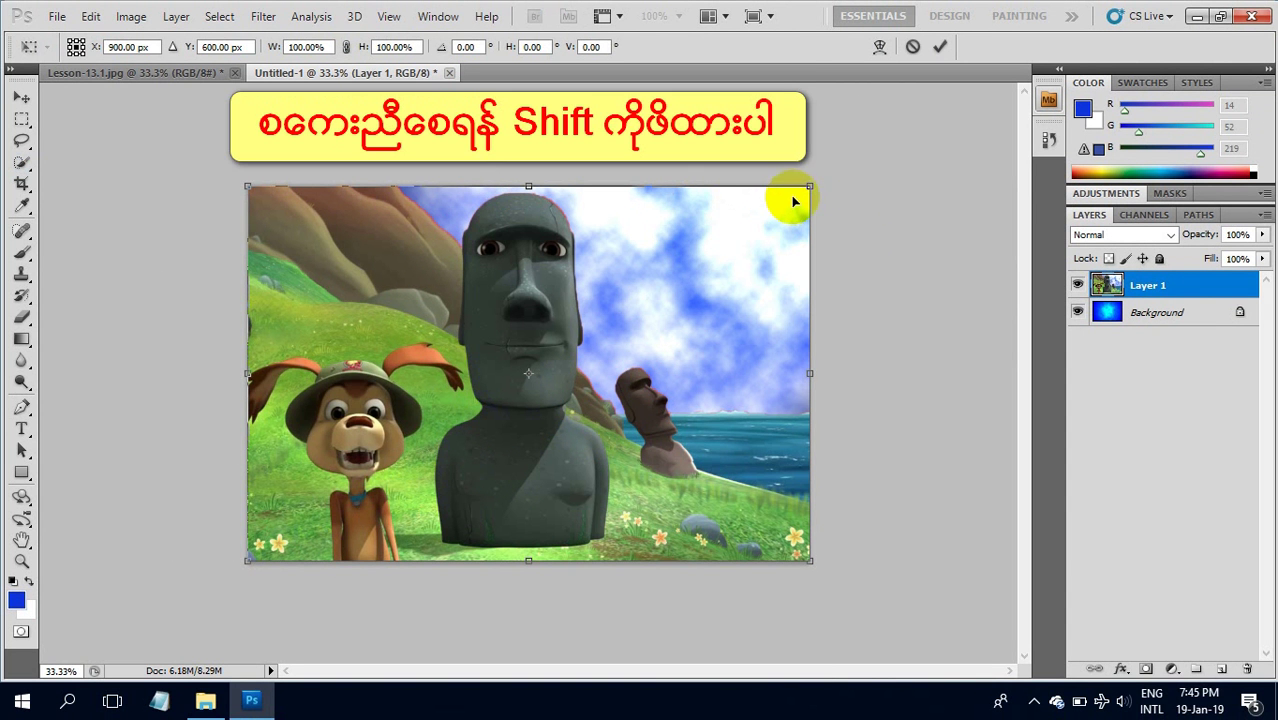
pyautogui.moveTo(812, 187); pyautogui.dragTo(428, 478)
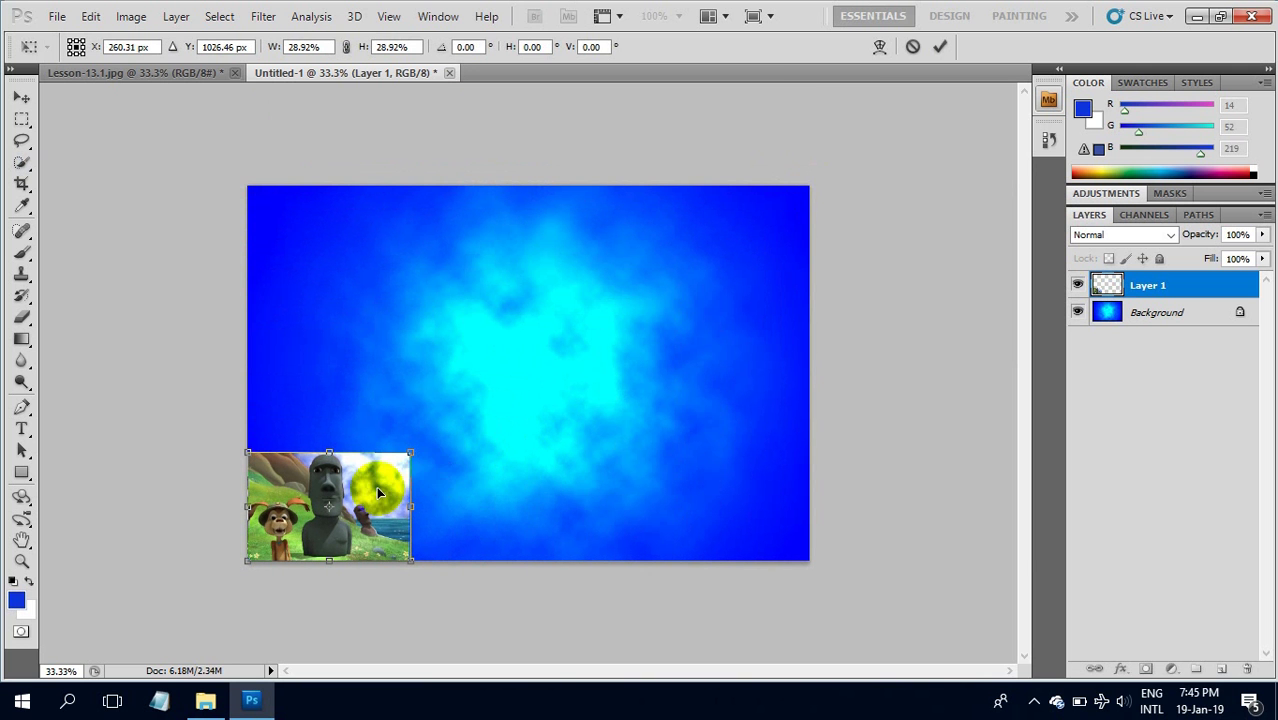
pyautogui.press('Return')
pyautogui.press('w')
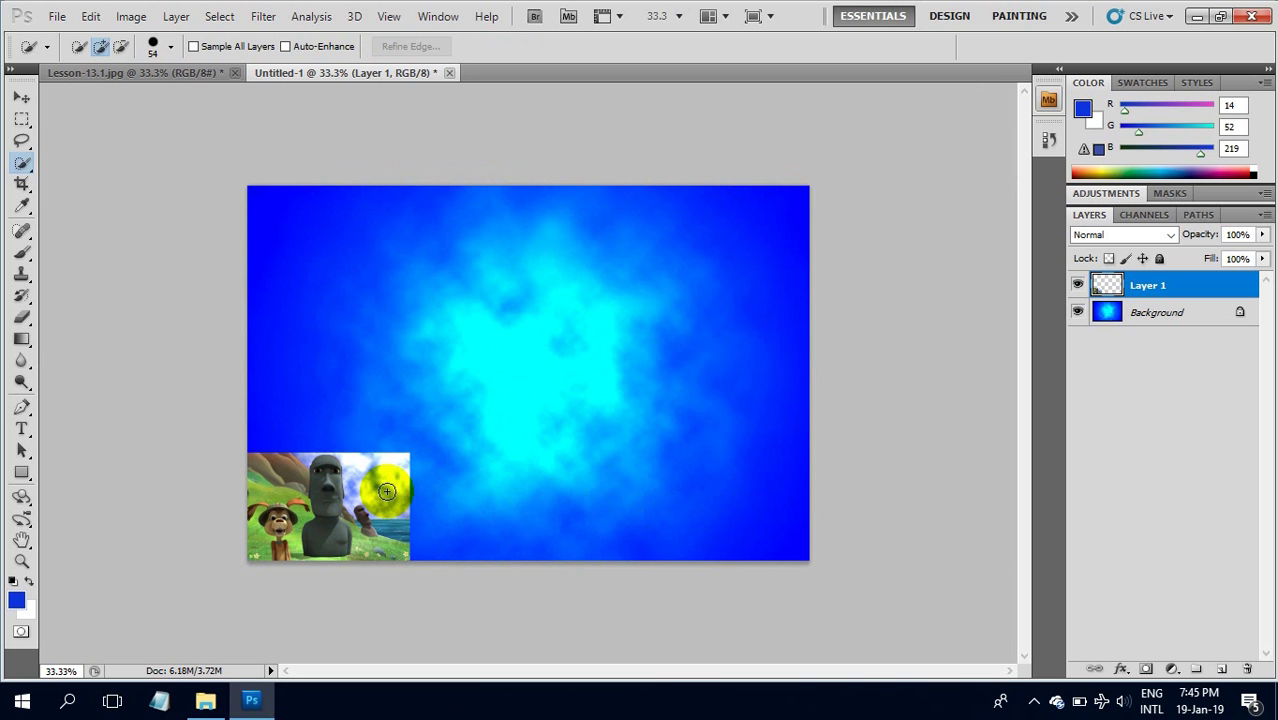
# Duplicate the small picture into the other three corners of the canvas with the Move tool
pyautogui.click(21, 100)
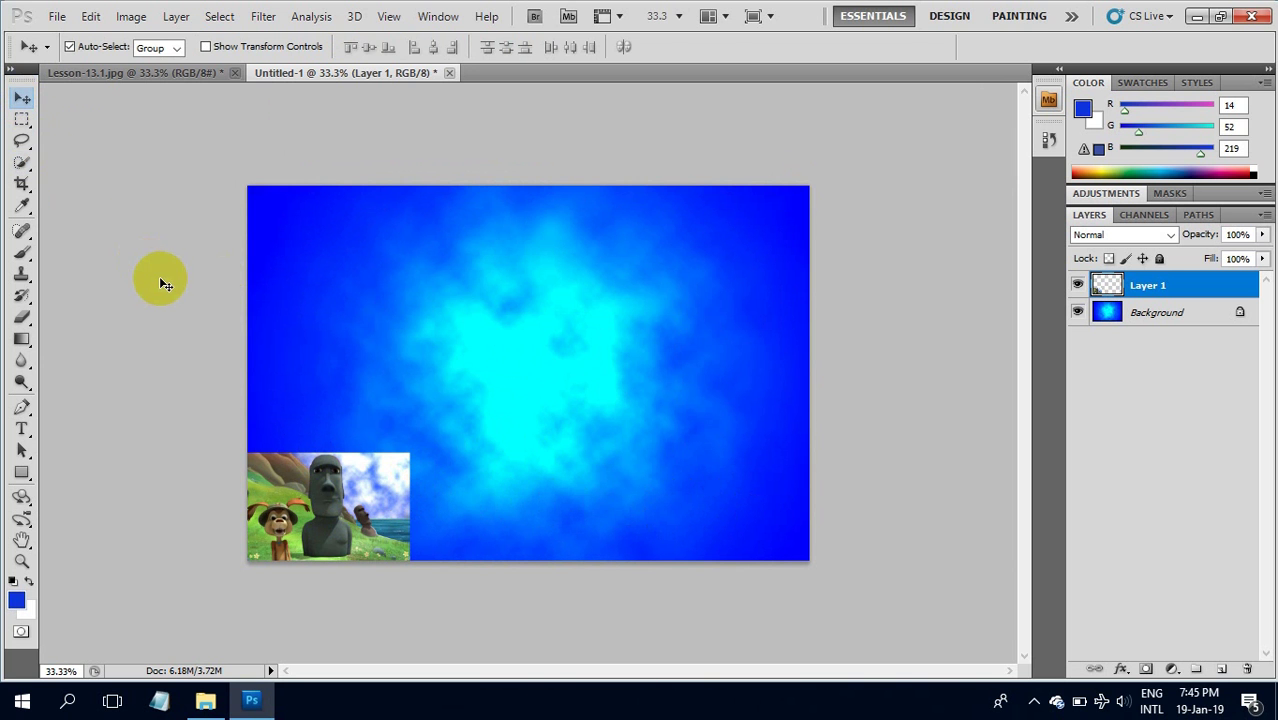
pyautogui.moveTo(330, 486); pyautogui.dragTo(726, 484)
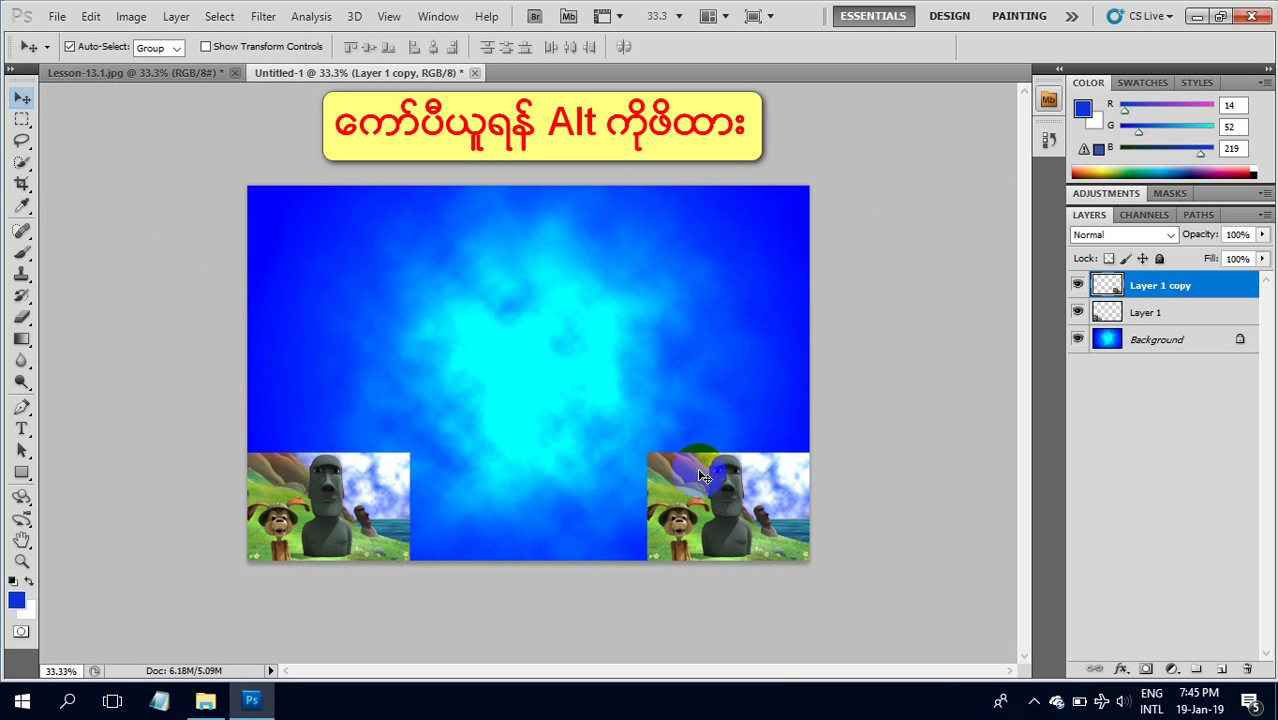
pyautogui.moveTo(699, 478); pyautogui.dragTo(710, 214)
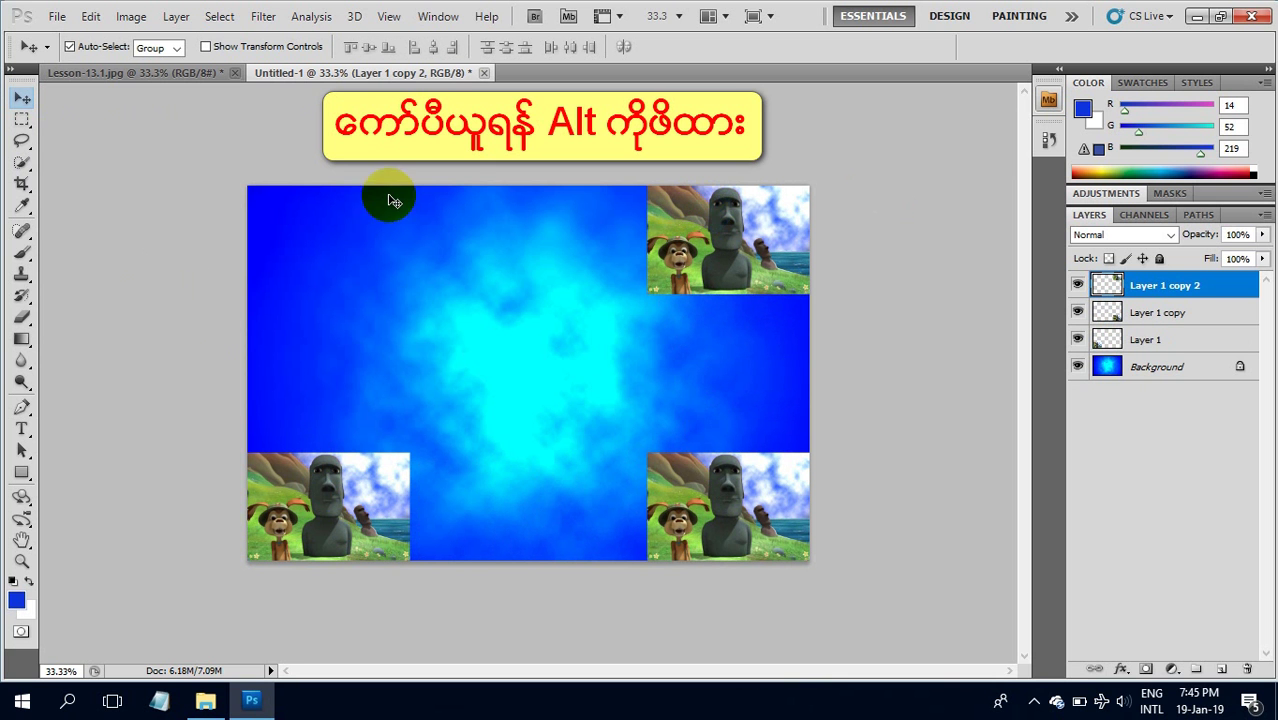
pyautogui.moveTo(692, 236); pyautogui.dragTo(290, 238)
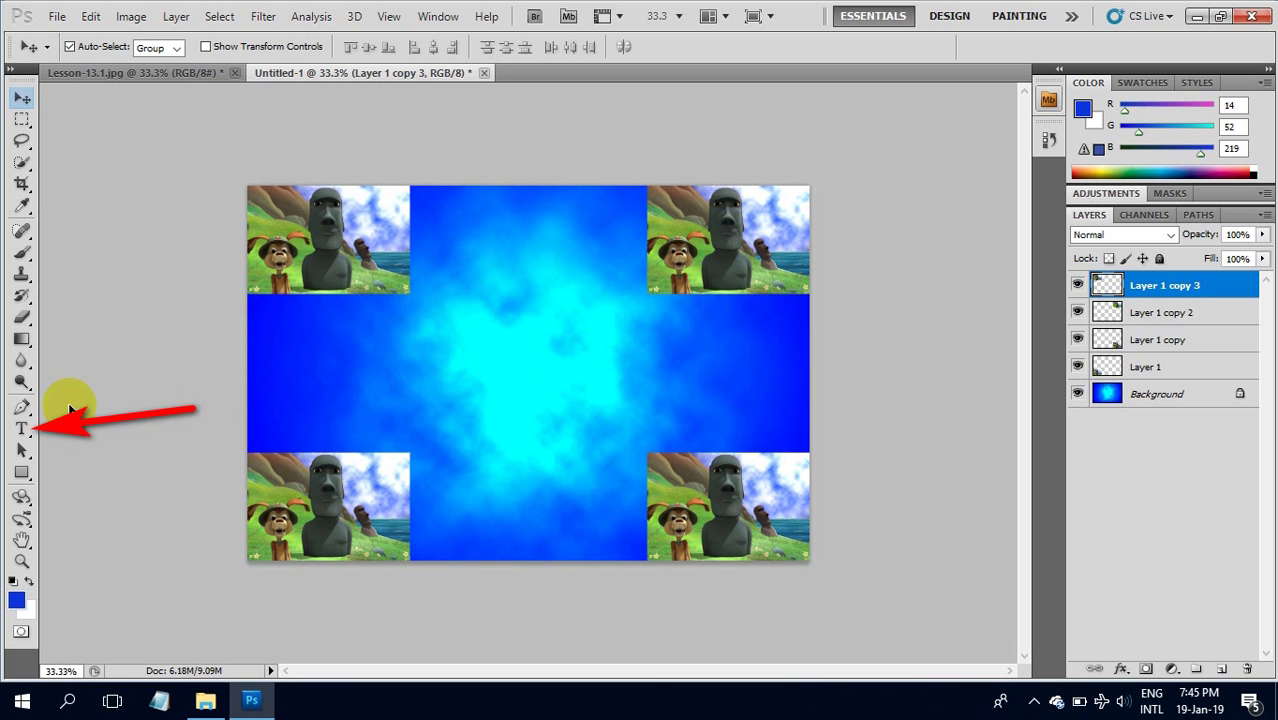
# Start a horizontal text line in the blue area left of the canvas centre and set its font size to 40 pt
pyautogui.click(21, 429)
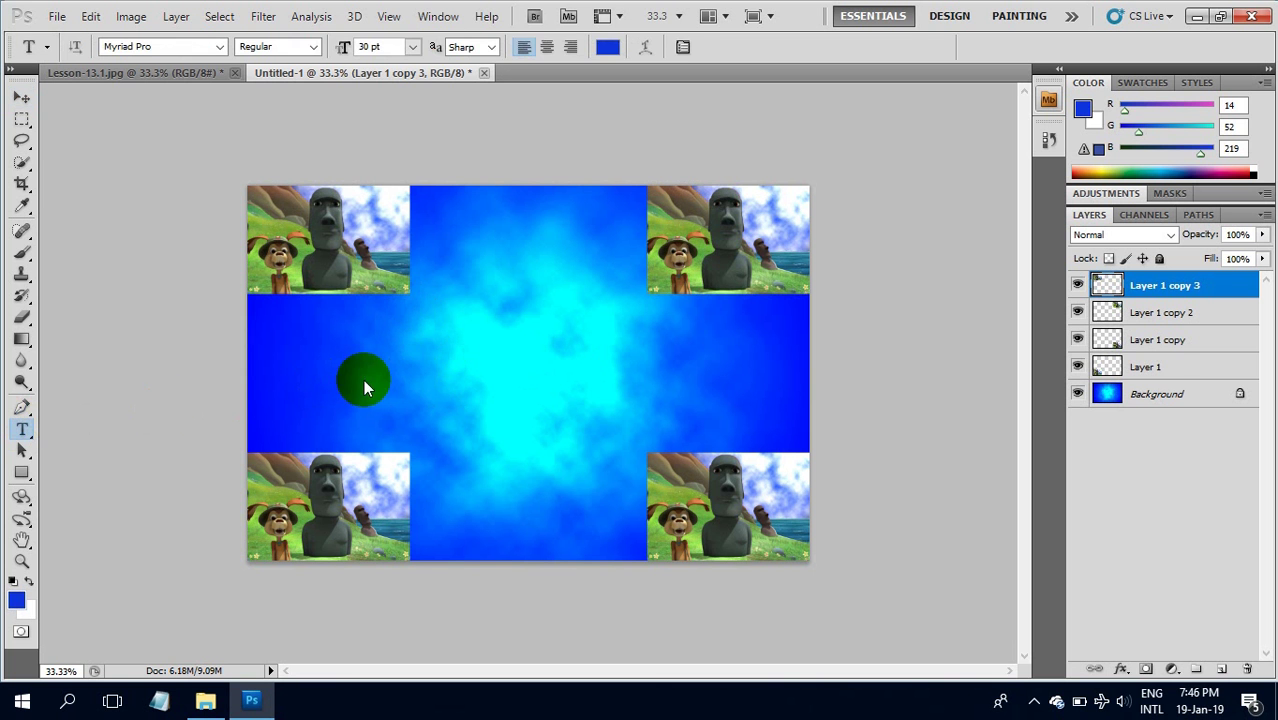
pyautogui.click(368, 376)
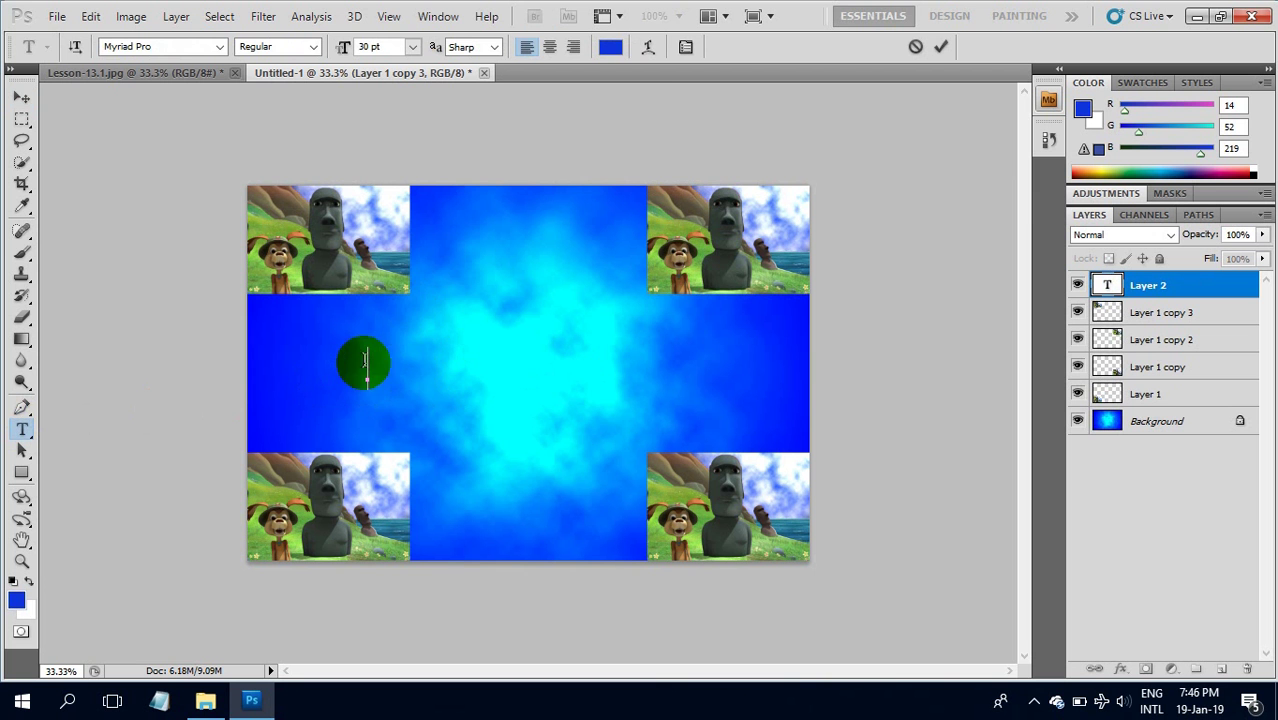
pyautogui.click(685, 48)
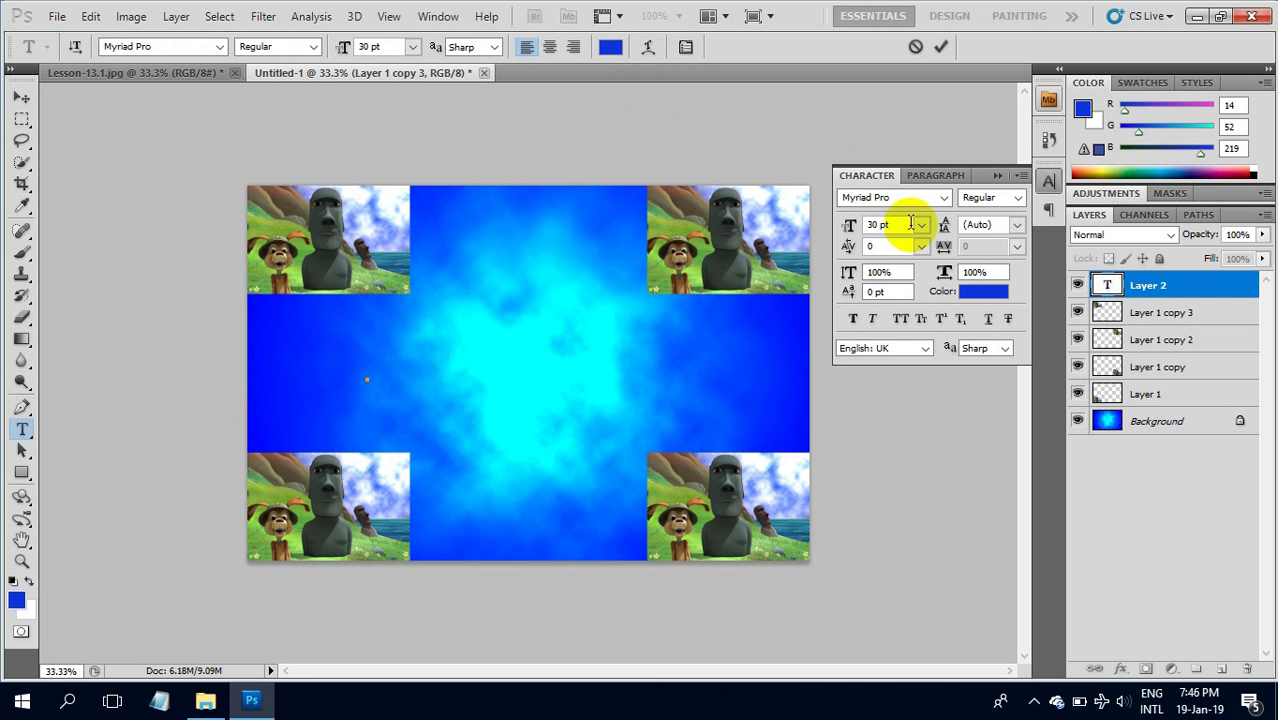
pyautogui.click(369, 362)
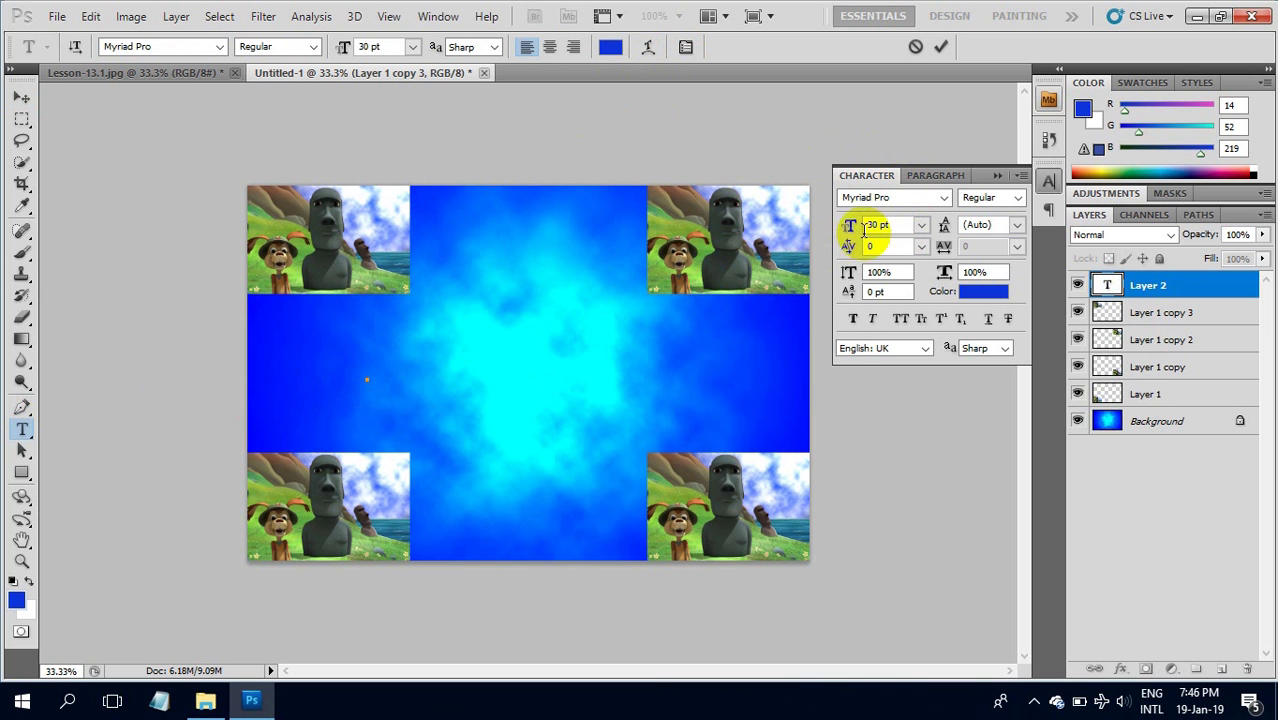
pyautogui.click(846, 227)
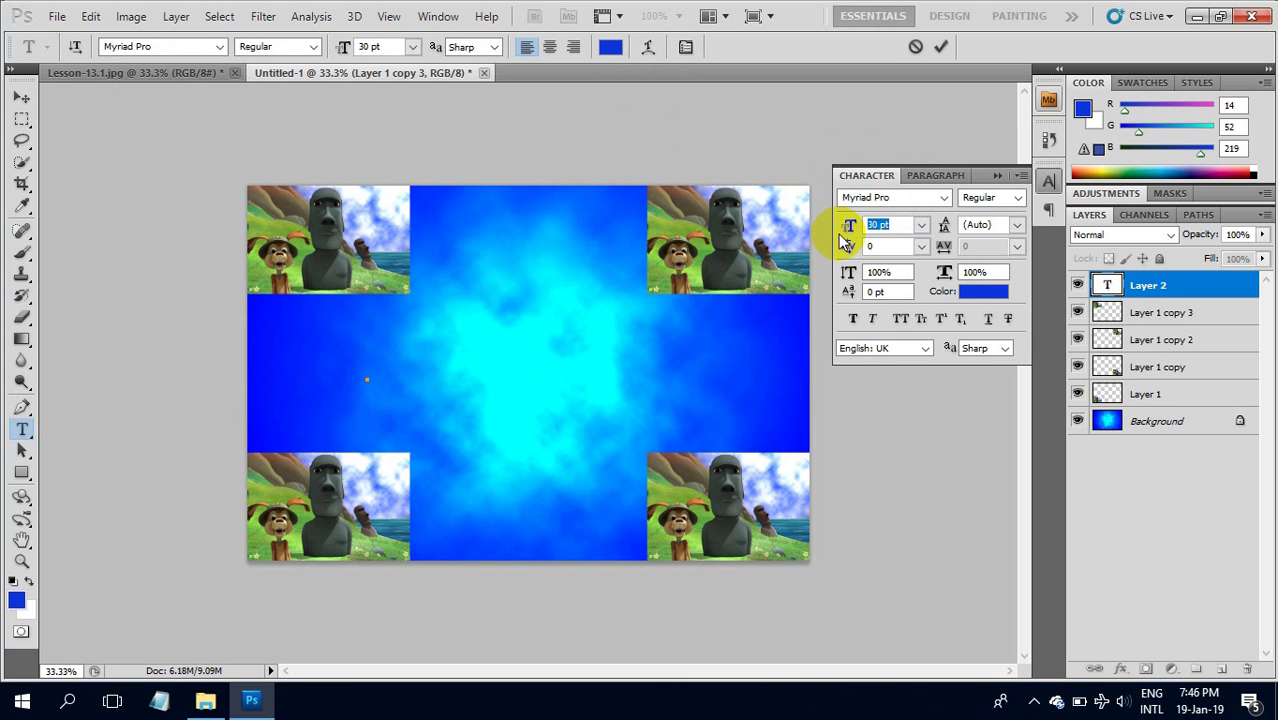
pyautogui.write('40')
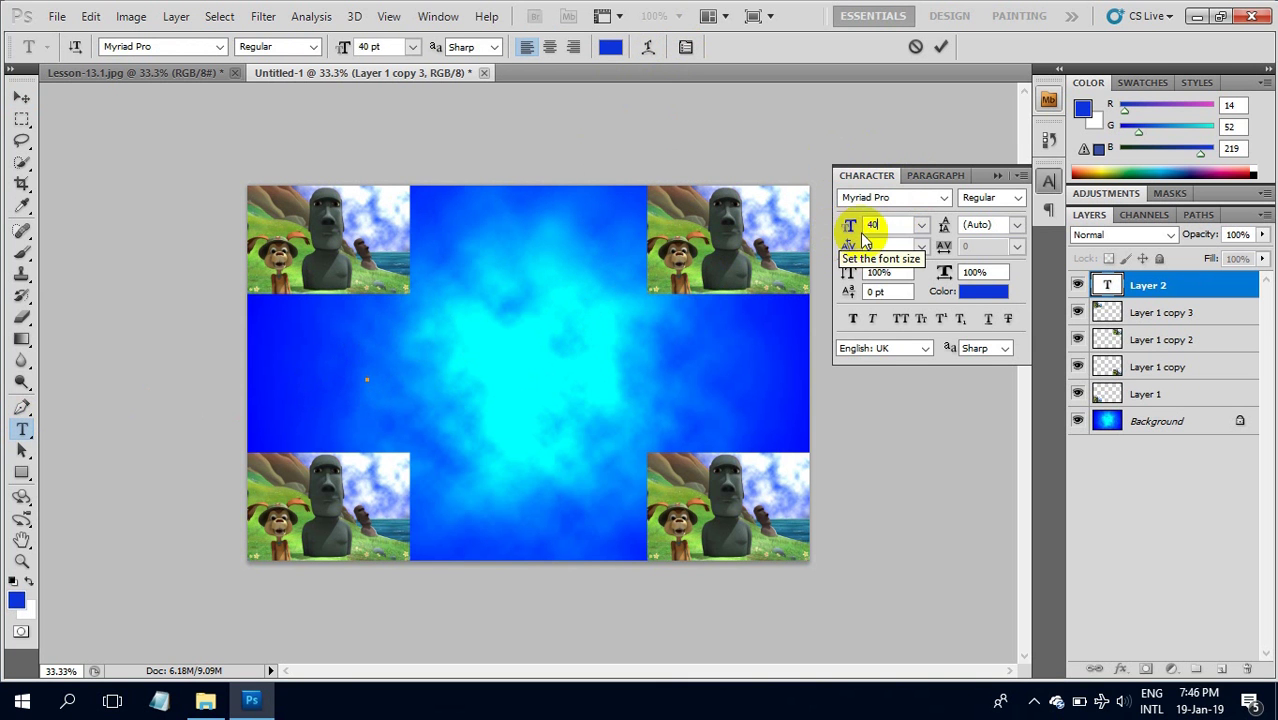
pyautogui.click(943, 199)
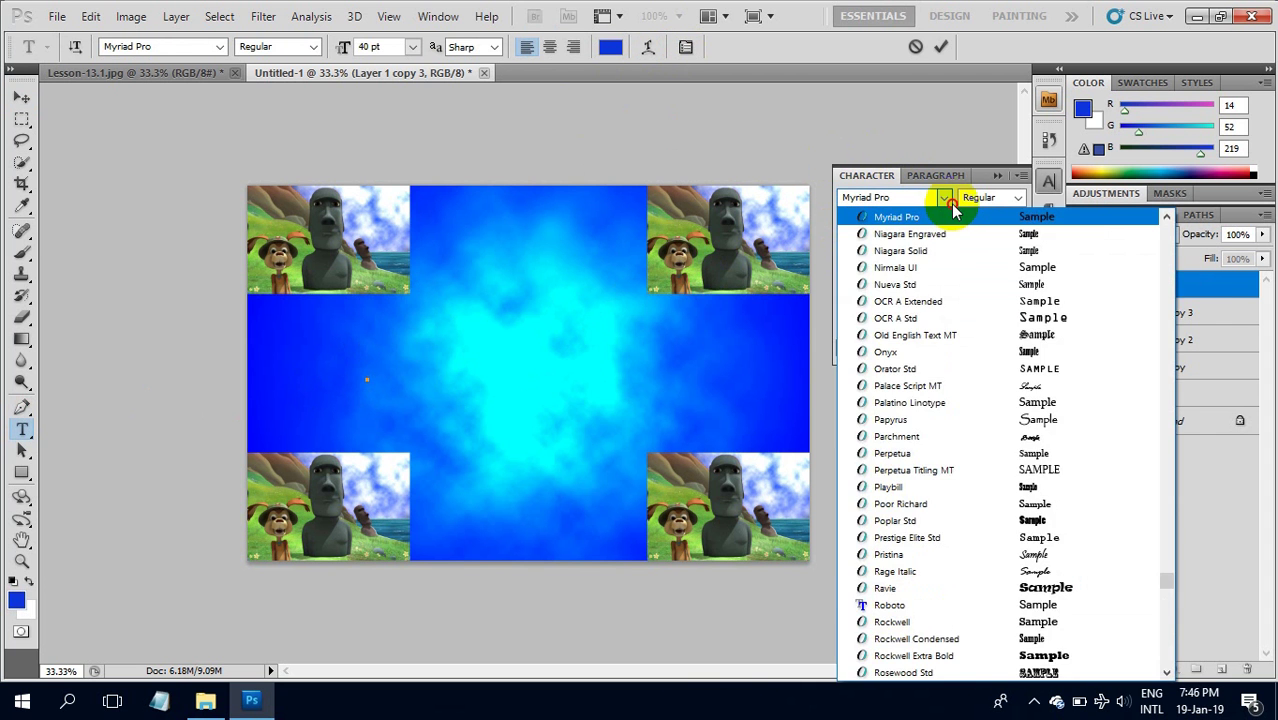
pyautogui.click(943, 199)
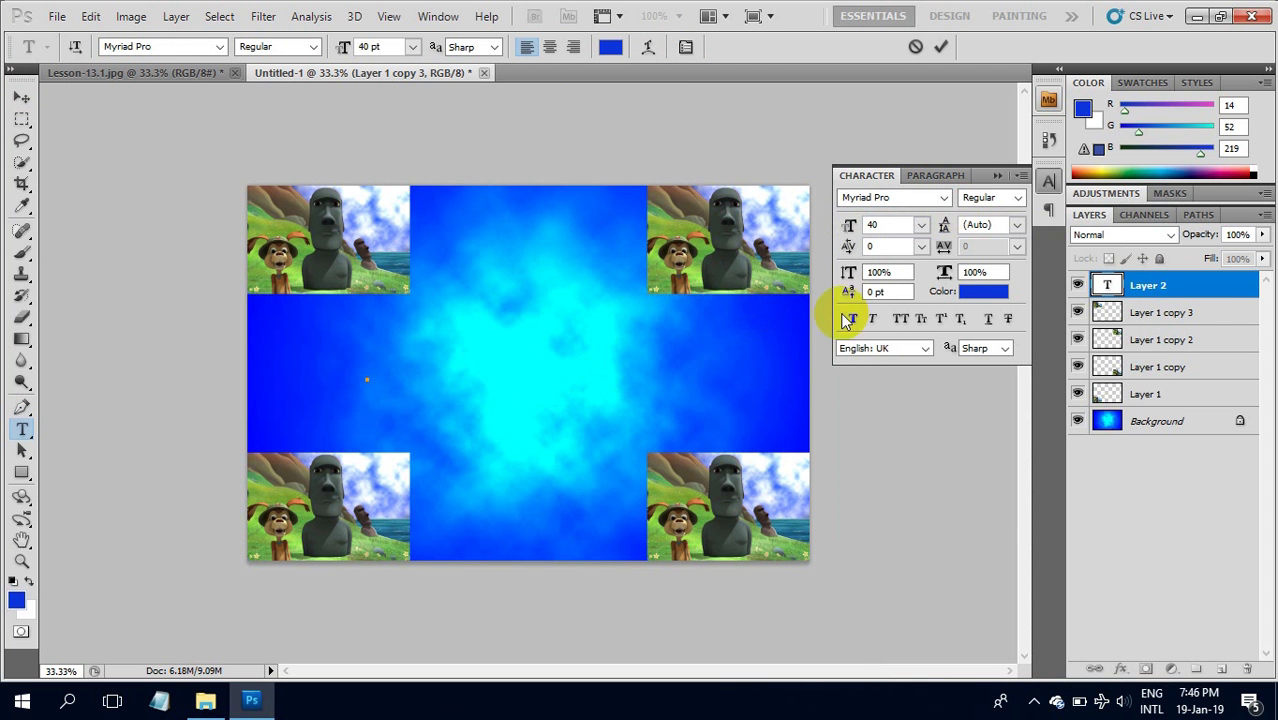
# Set the text colour to a near-white, #eef0f5
pyautogui.click(985, 291)
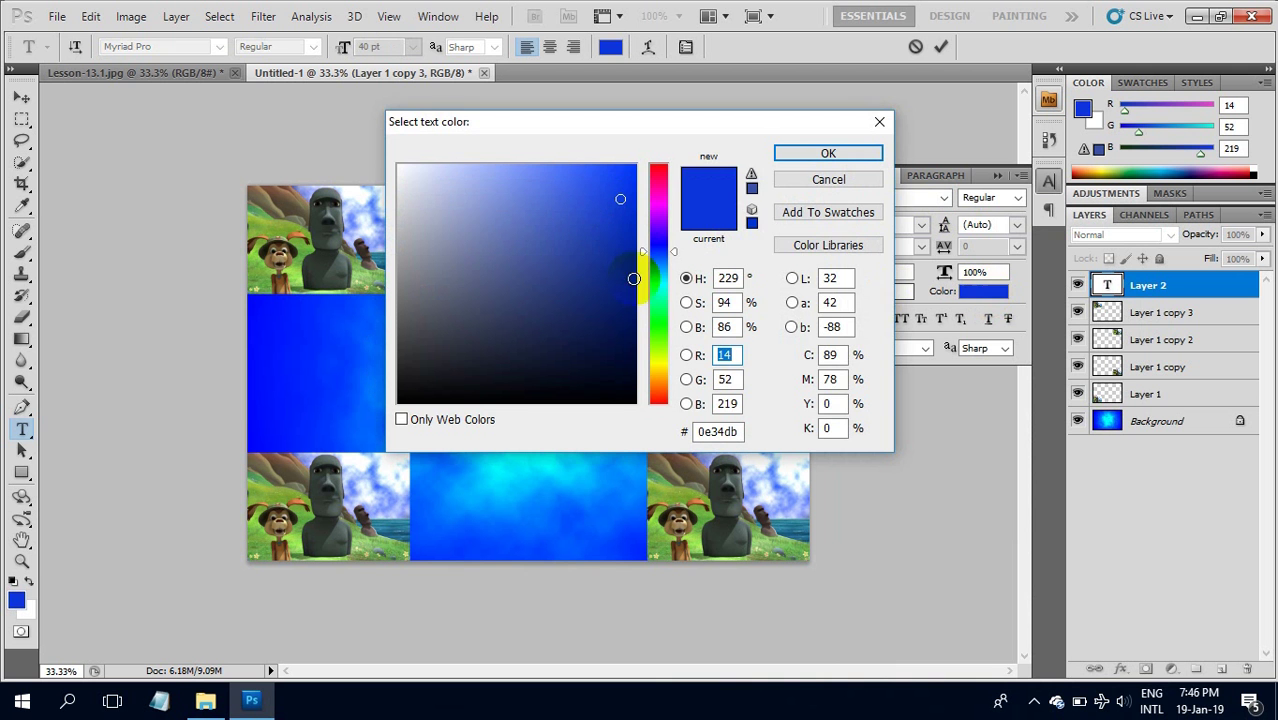
pyautogui.click(404, 174)
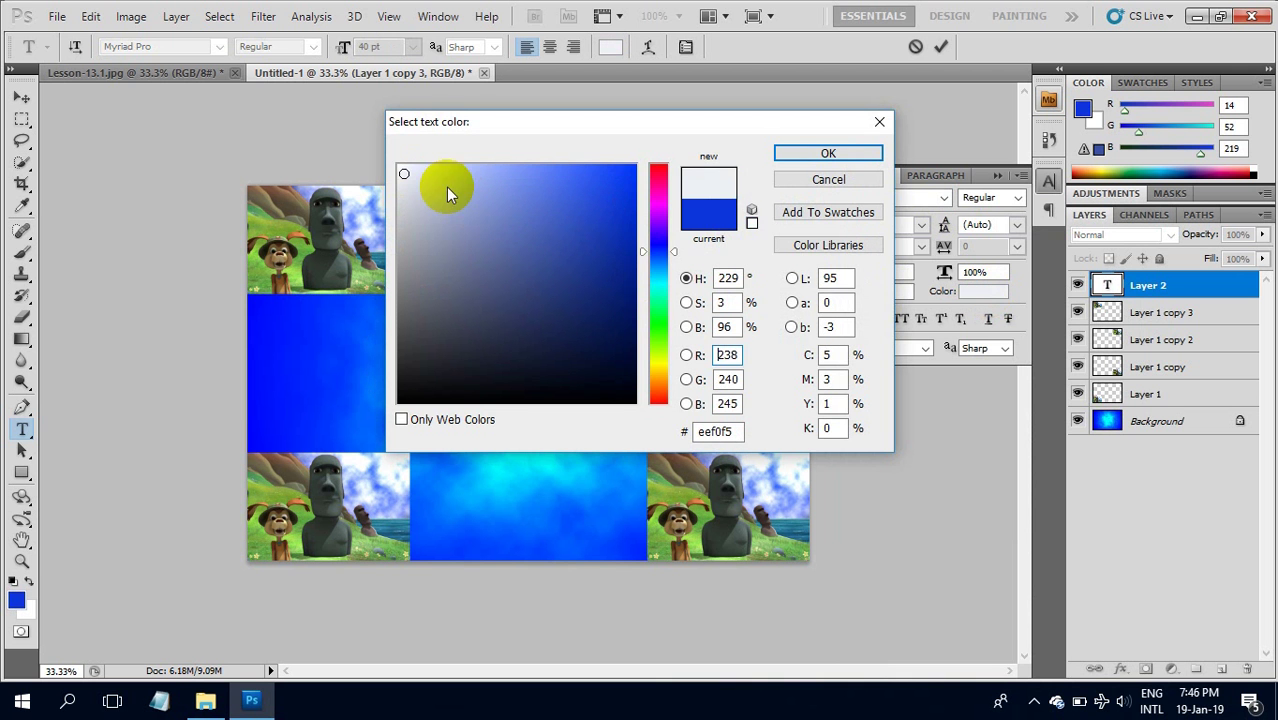
pyautogui.click(853, 152)
# Enter the text WTYT on the started text line and close the Character panel group
pyautogui.click(372, 378)
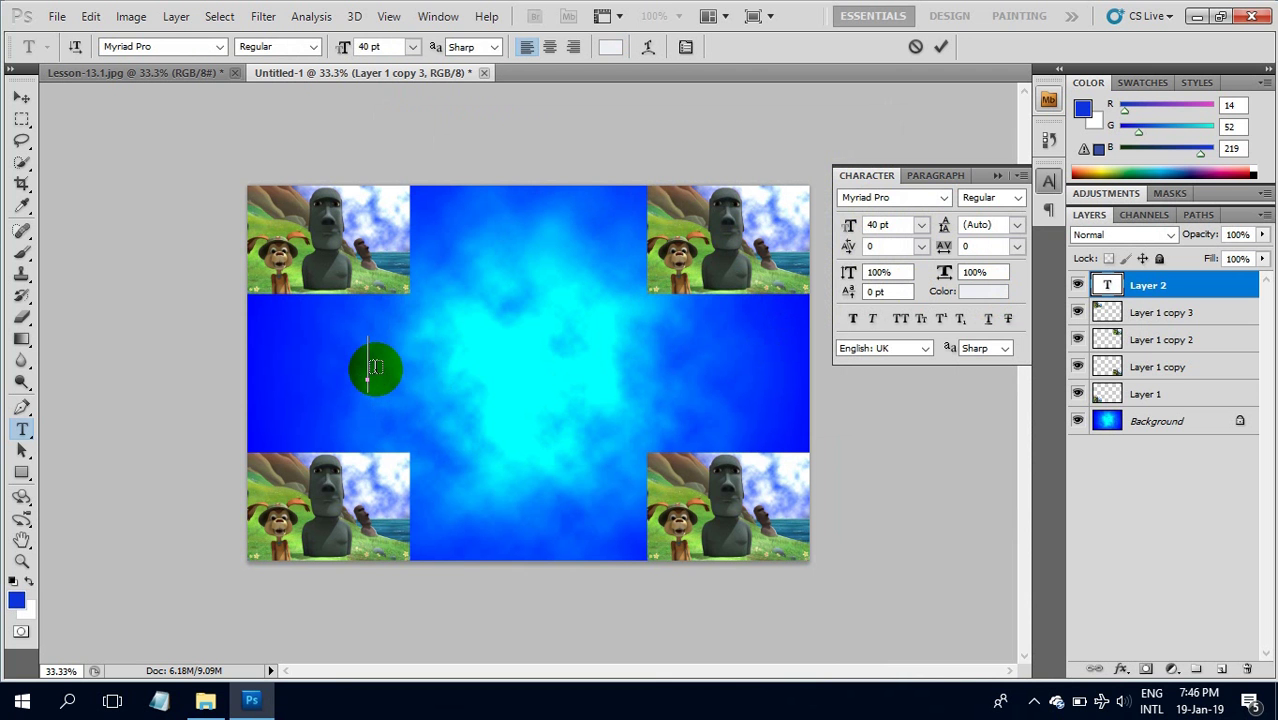
pyautogui.write('WTYT')
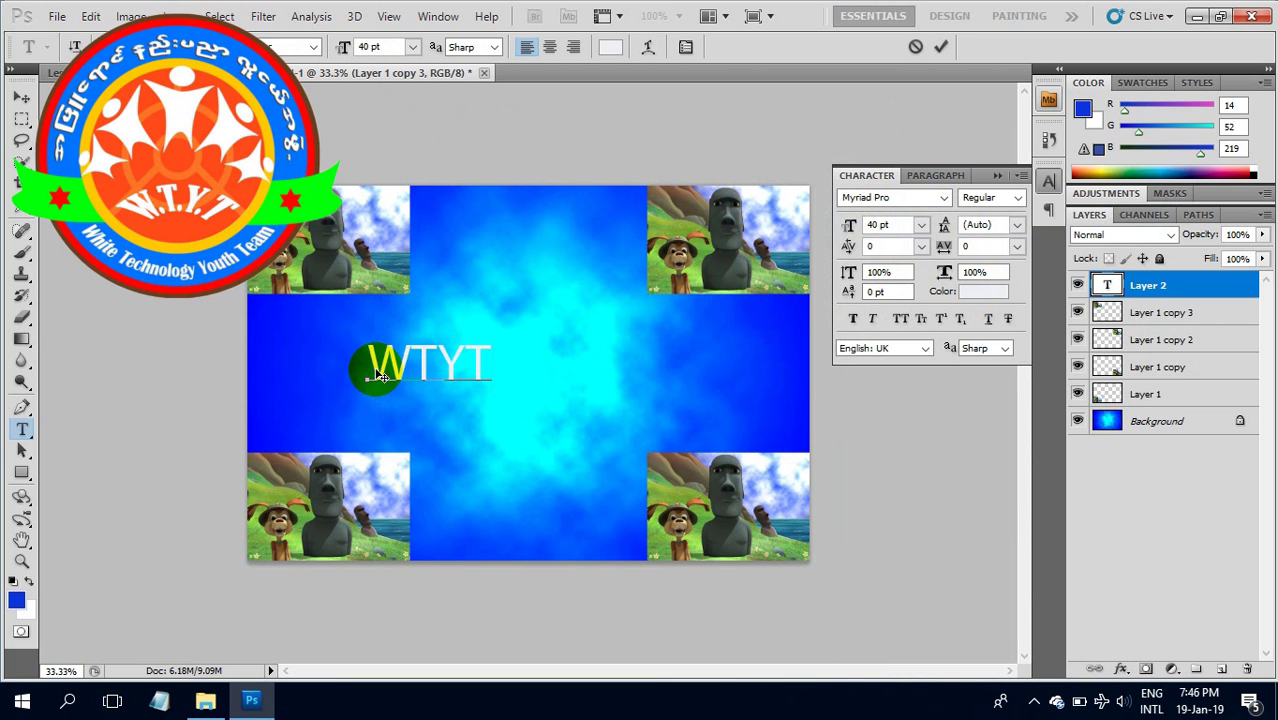
pyautogui.click(1018, 176)
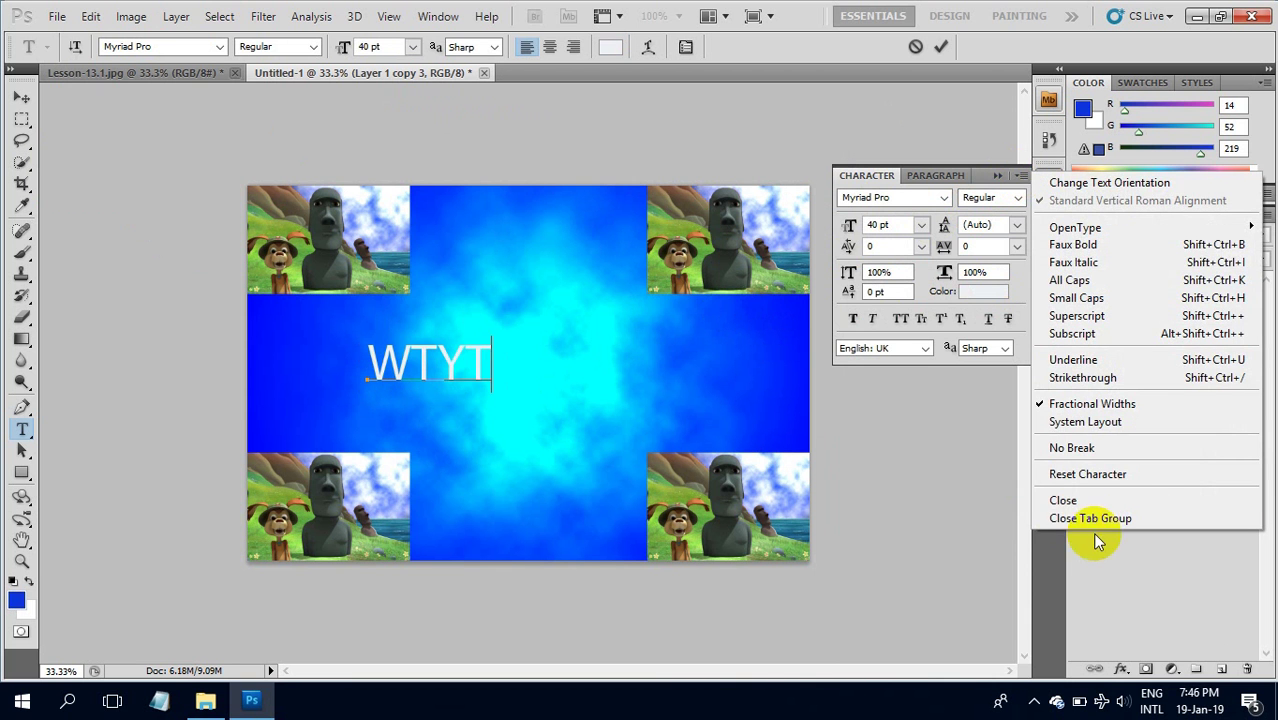
pyautogui.click(1090, 519)
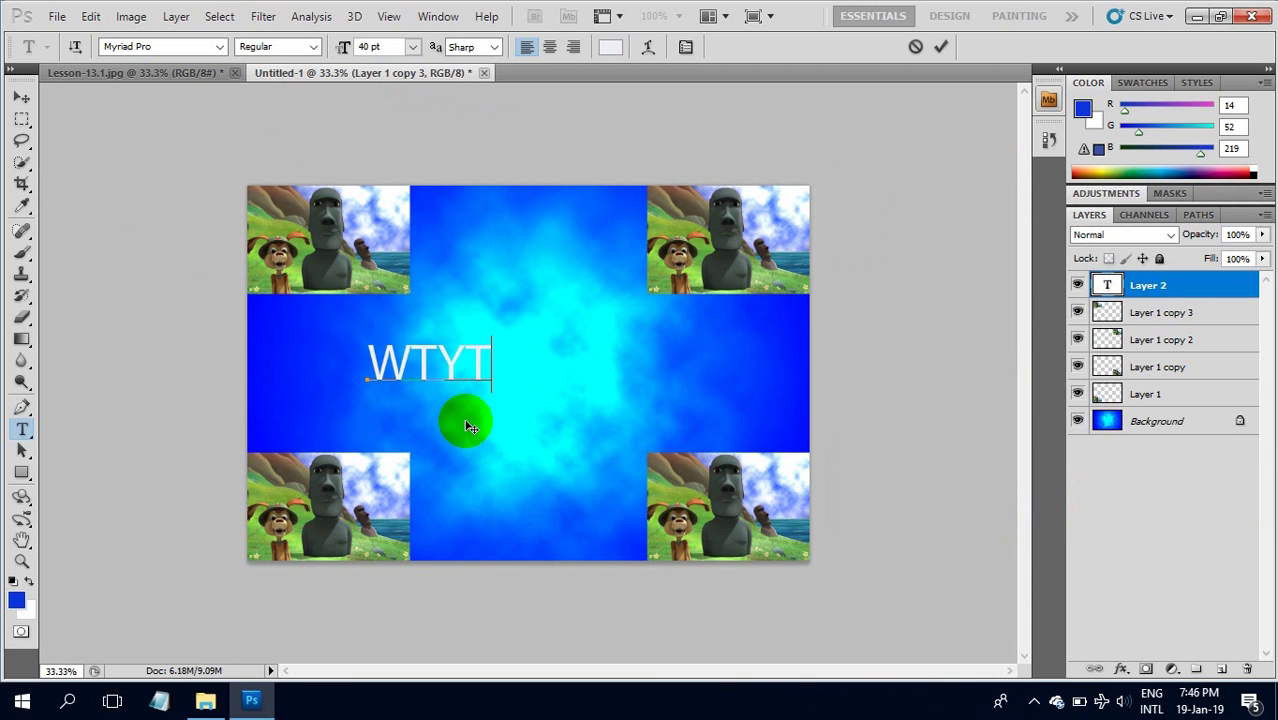
# Scale the WTYT text proportionally to about 273% and centre it between the four corner pictures
pyautogui.click(18, 100)
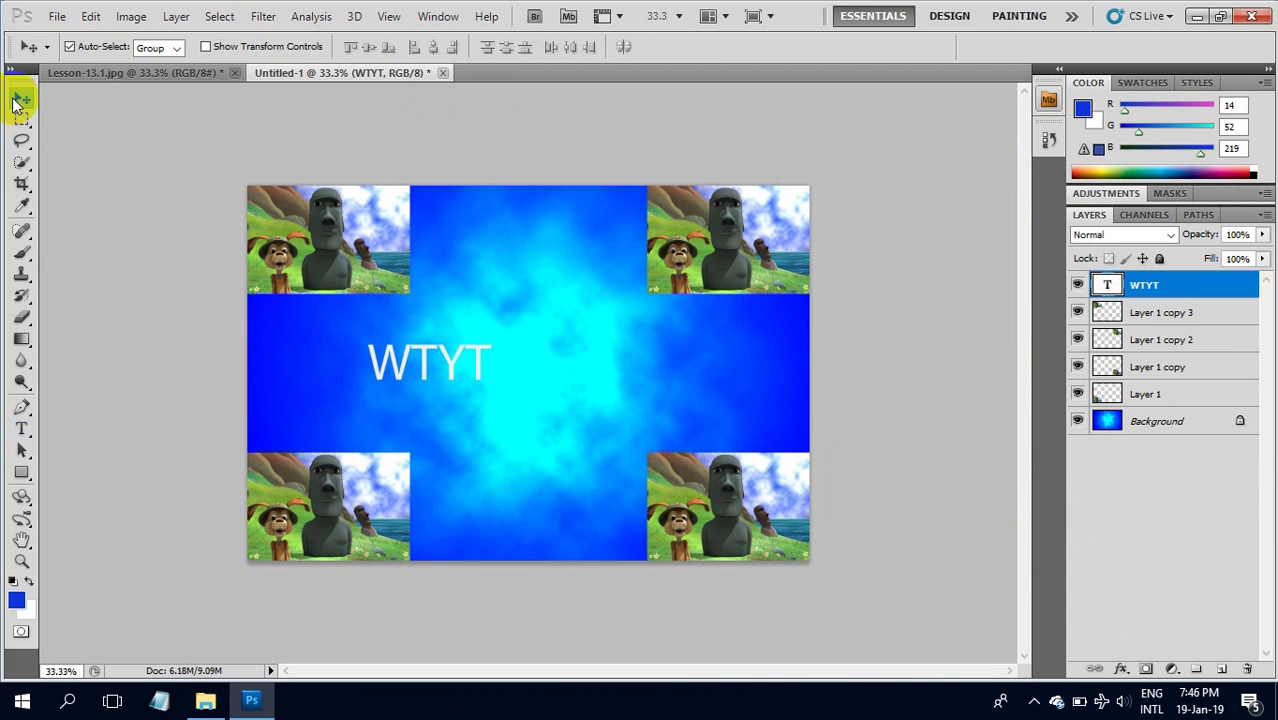
pyautogui.moveTo(391, 377); pyautogui.dragTo(541, 385)
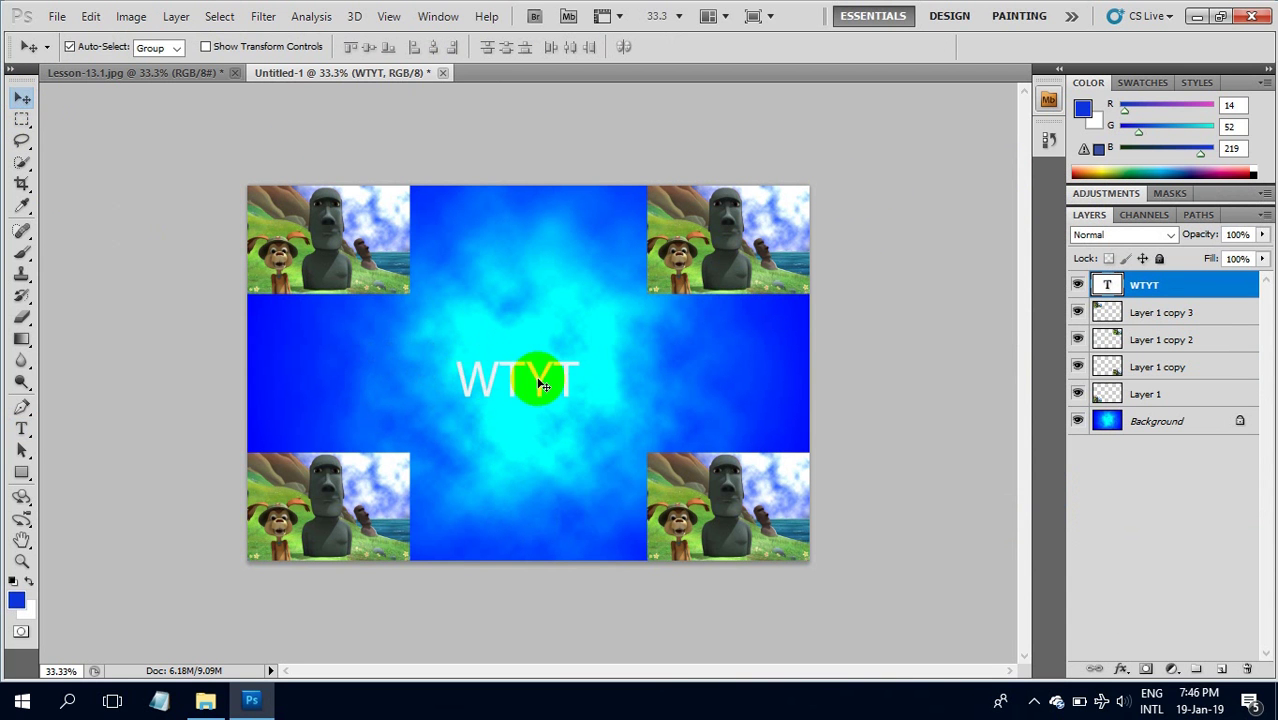
pyautogui.hotkey('ctrl', 't')
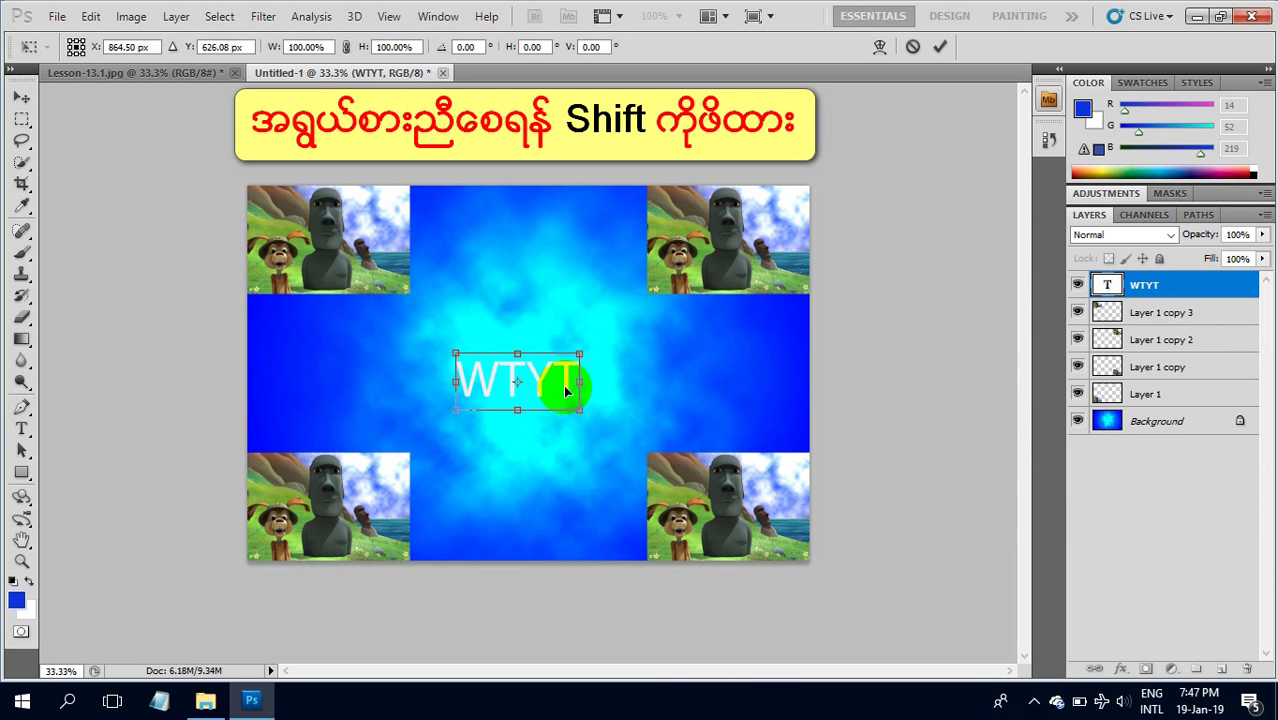
pyautogui.moveTo(580, 352); pyautogui.dragTo(795, 250)
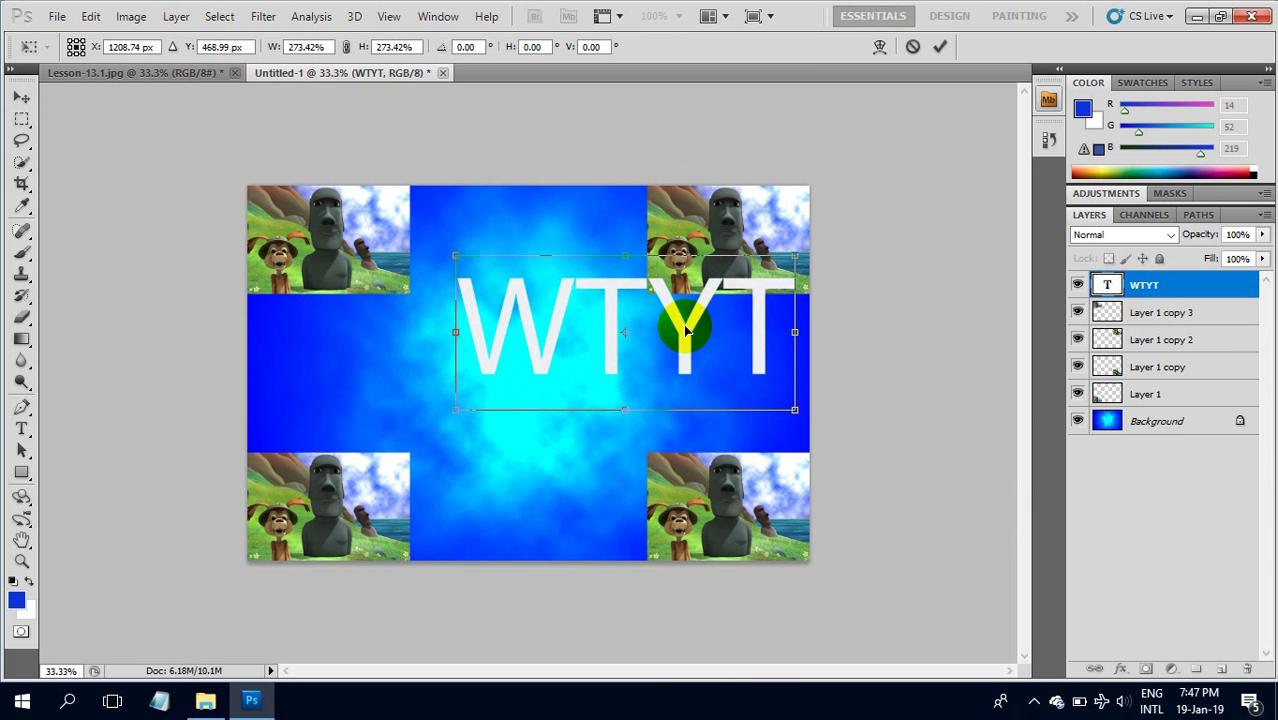
pyautogui.moveTo(682, 329); pyautogui.dragTo(591, 373)
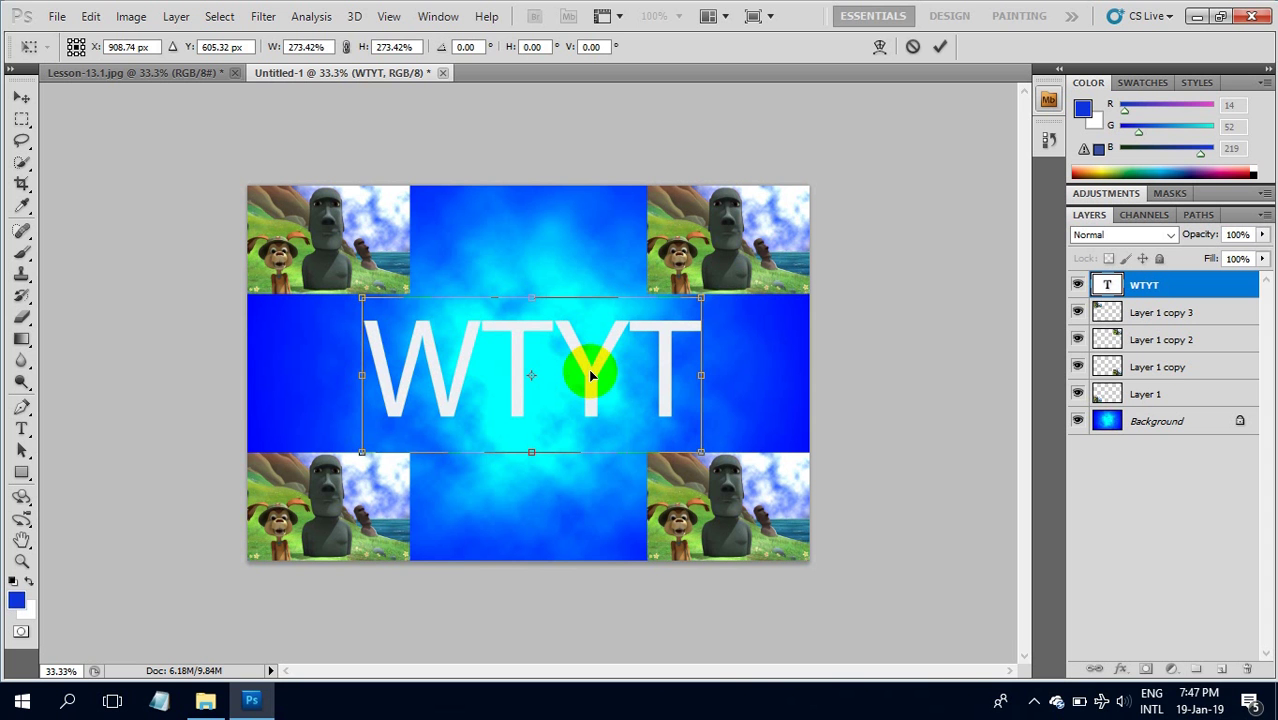
pyautogui.press('Return')
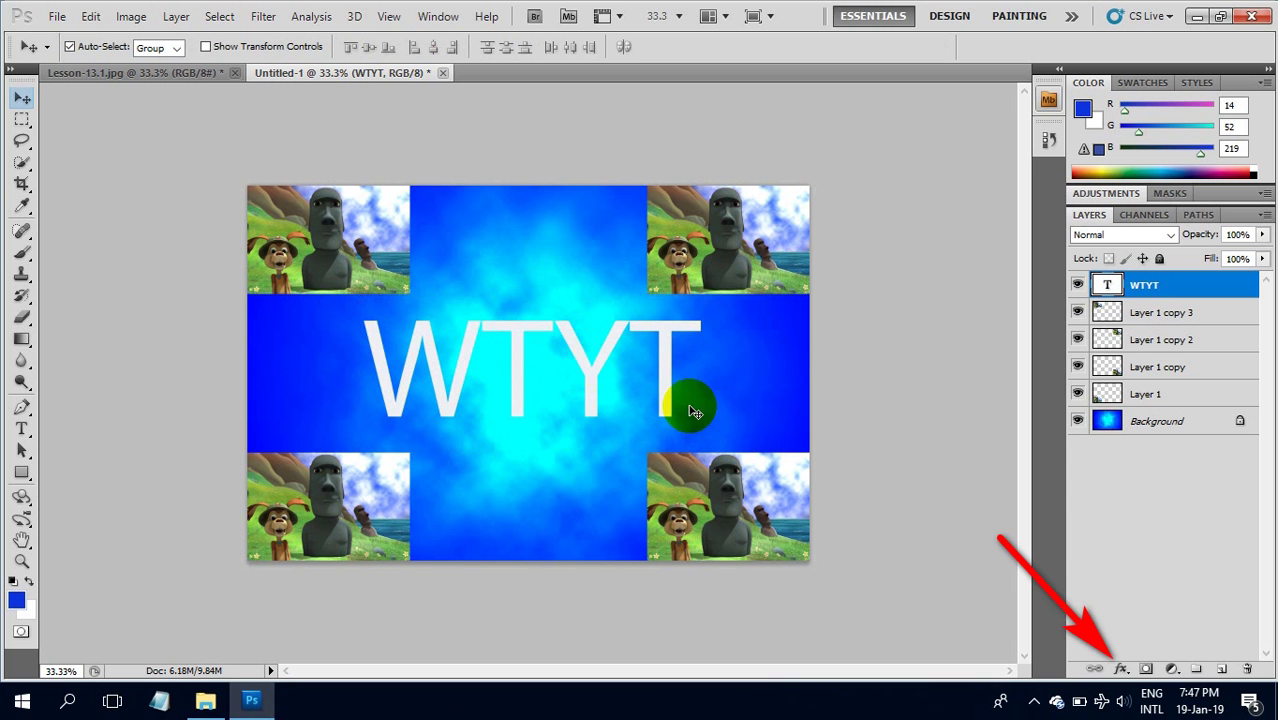
# Add a Drop Shadow to the WTYT layer with an angle of 150° and a distance of 28 px
pyautogui.click(1123, 669)
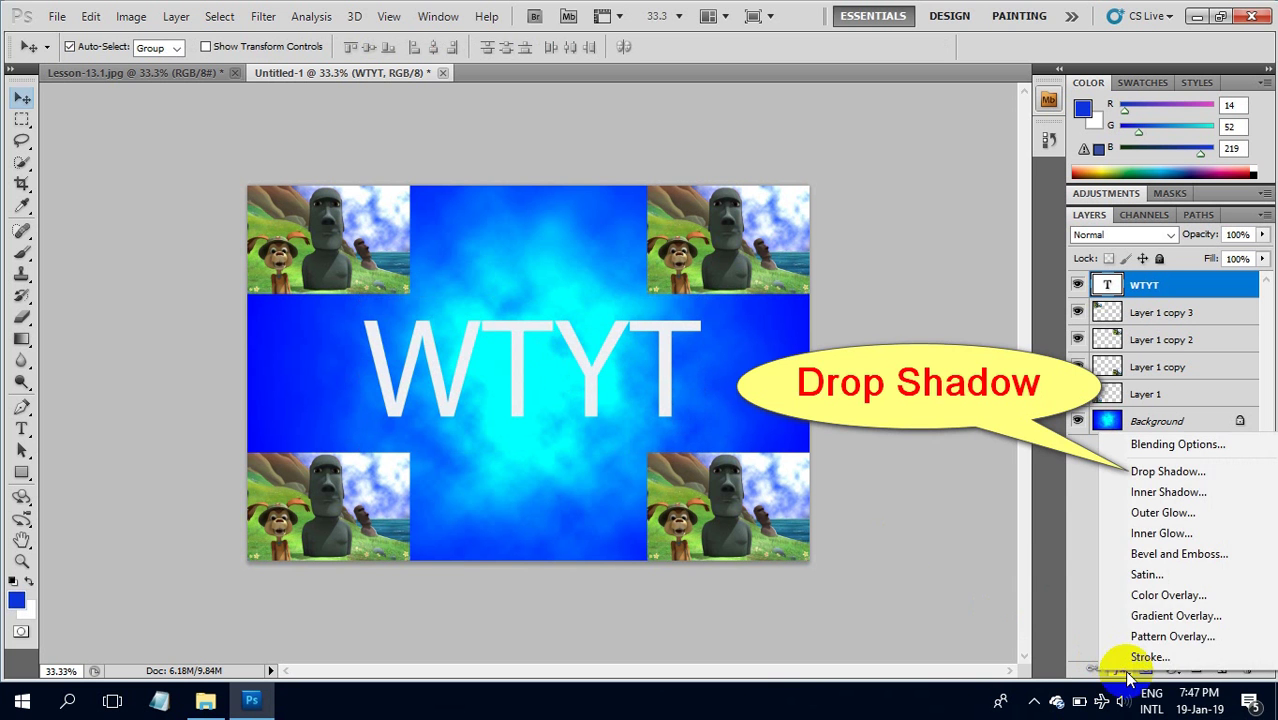
pyautogui.click(1159, 478)
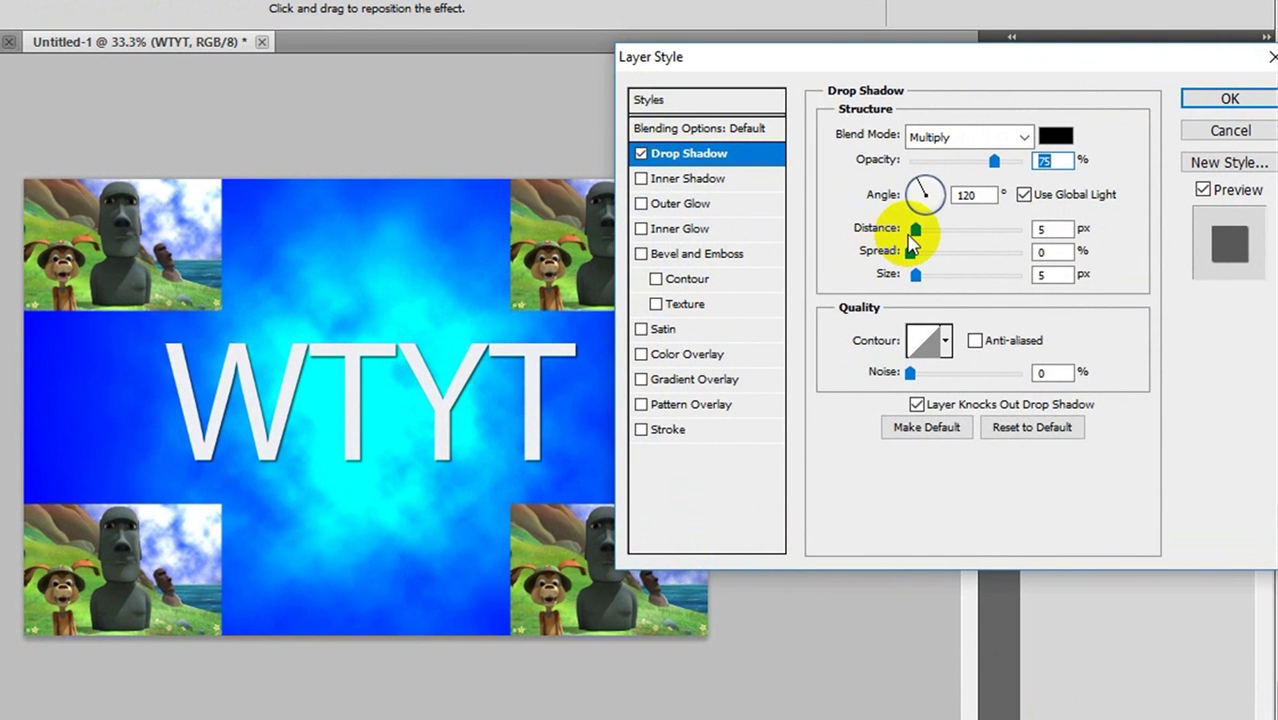
pyautogui.moveTo(916, 232); pyautogui.dragTo(965, 229)
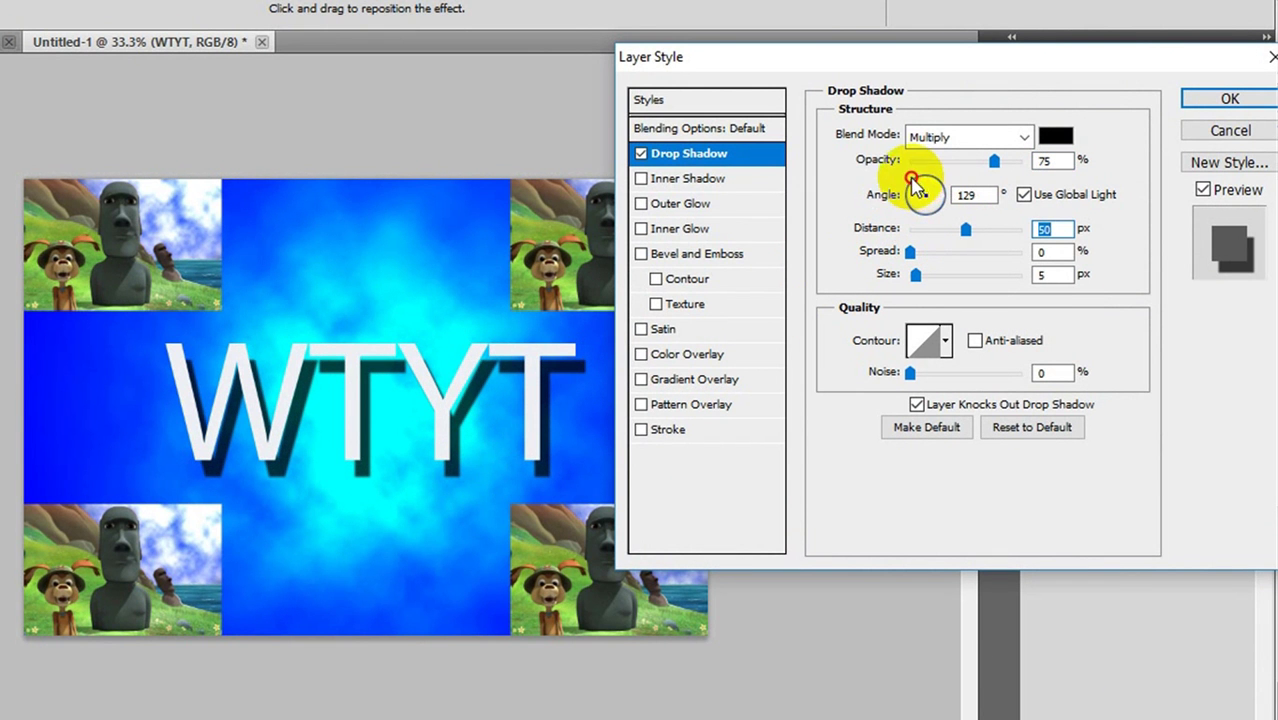
pyautogui.moveTo(916, 186); pyautogui.dragTo(910, 195)
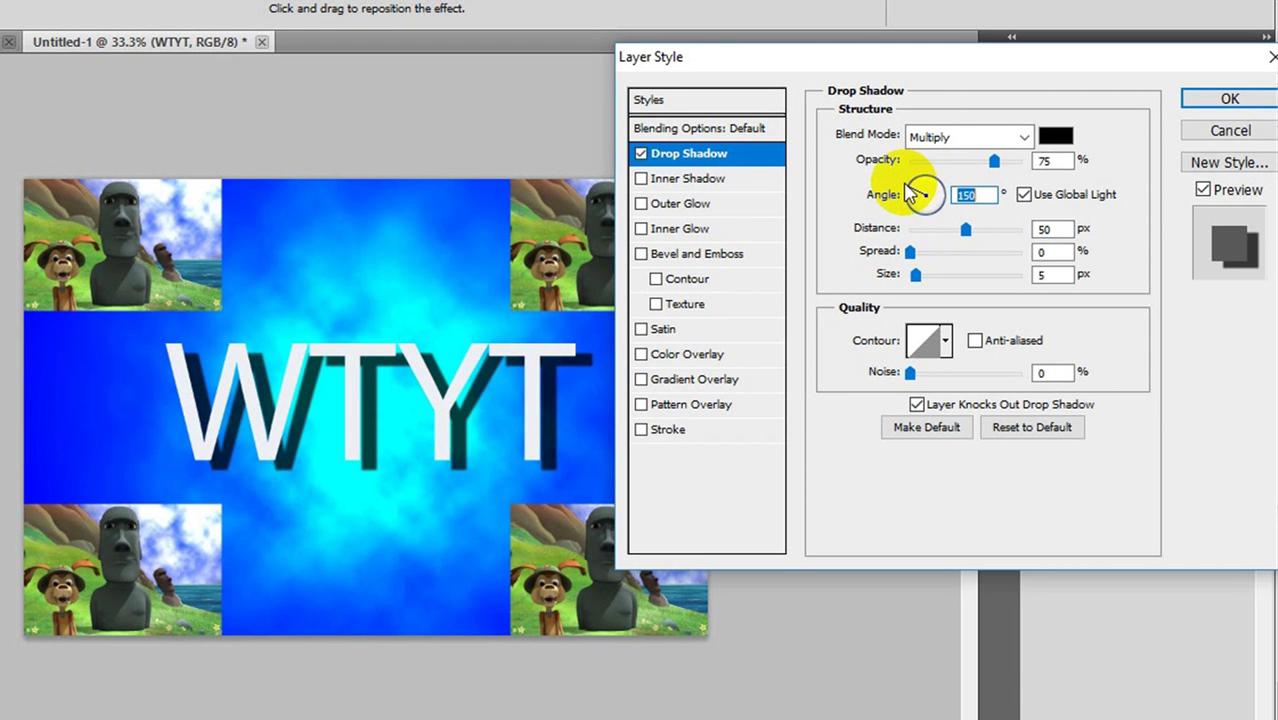
pyautogui.moveTo(966, 232); pyautogui.dragTo(944, 234)
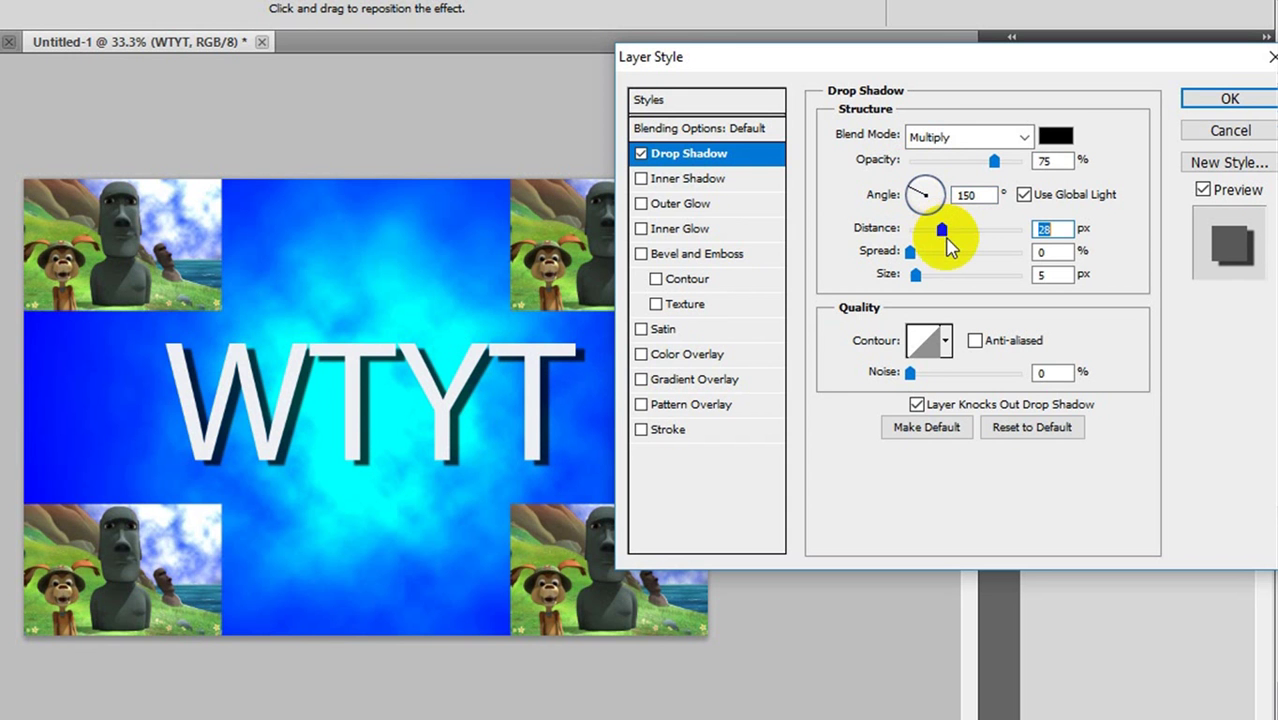
# Add an Outer Glow at 87% opacity and a Gradient Overlay with the blue, red and yellow gradient to the WTYT layer
pyautogui.click(659, 207)
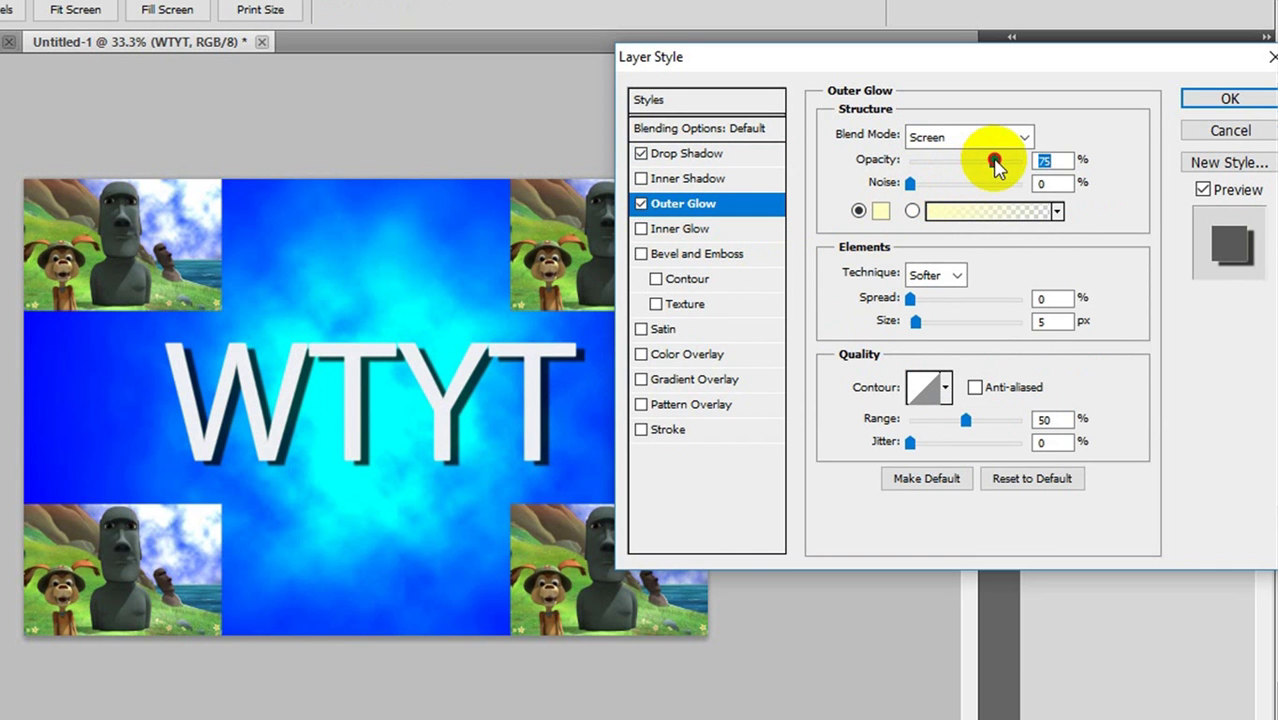
pyautogui.moveTo(997, 167); pyautogui.dragTo(1008, 160)
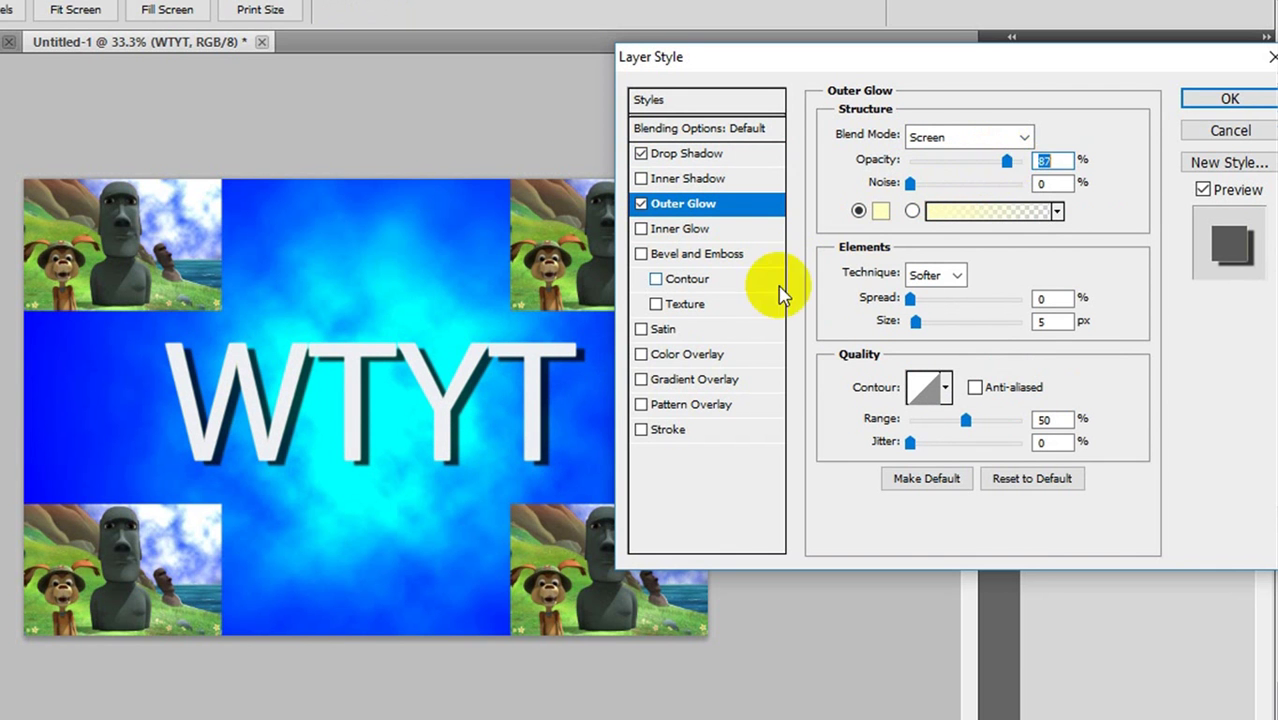
pyautogui.click(657, 385)
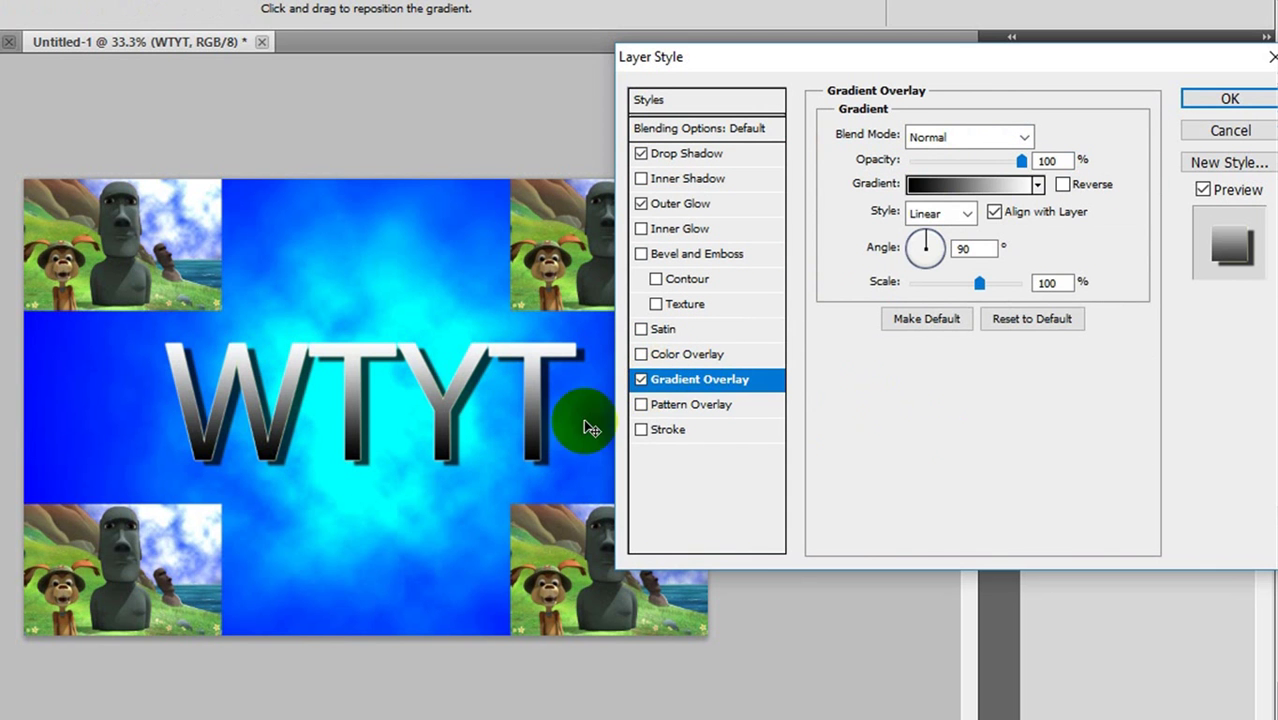
pyautogui.click(1038, 185)
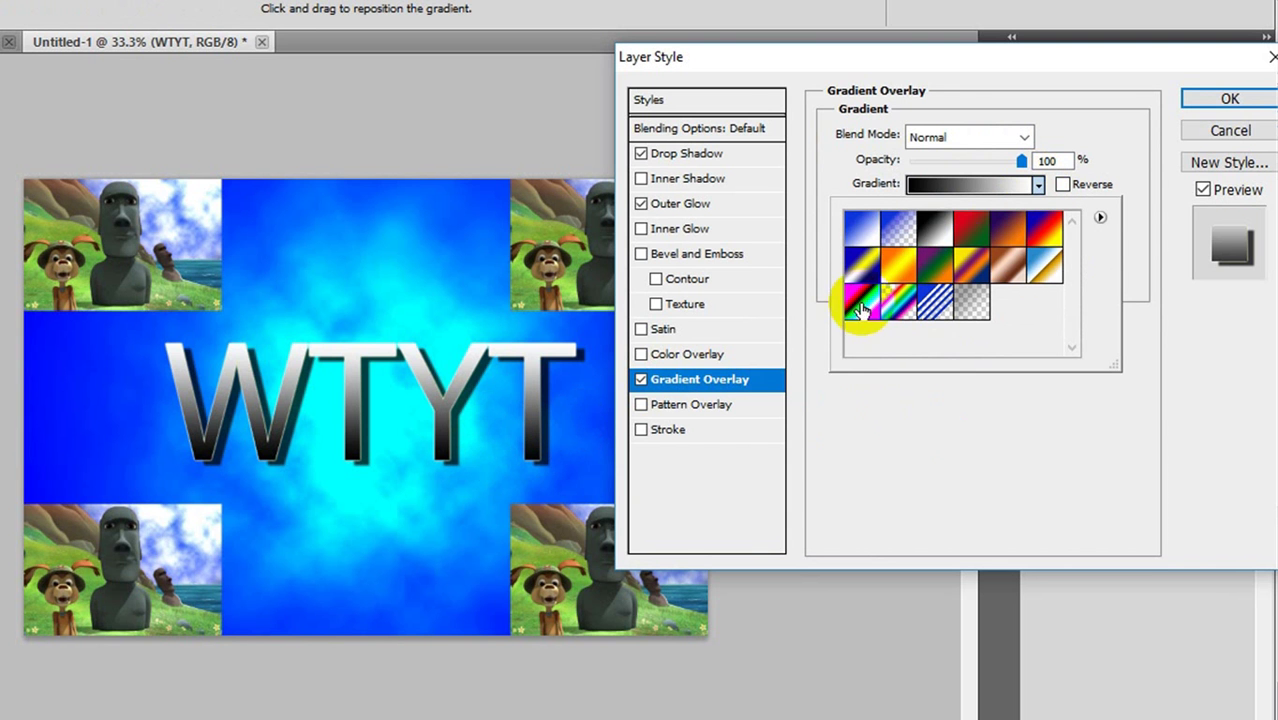
pyautogui.click(1046, 231)
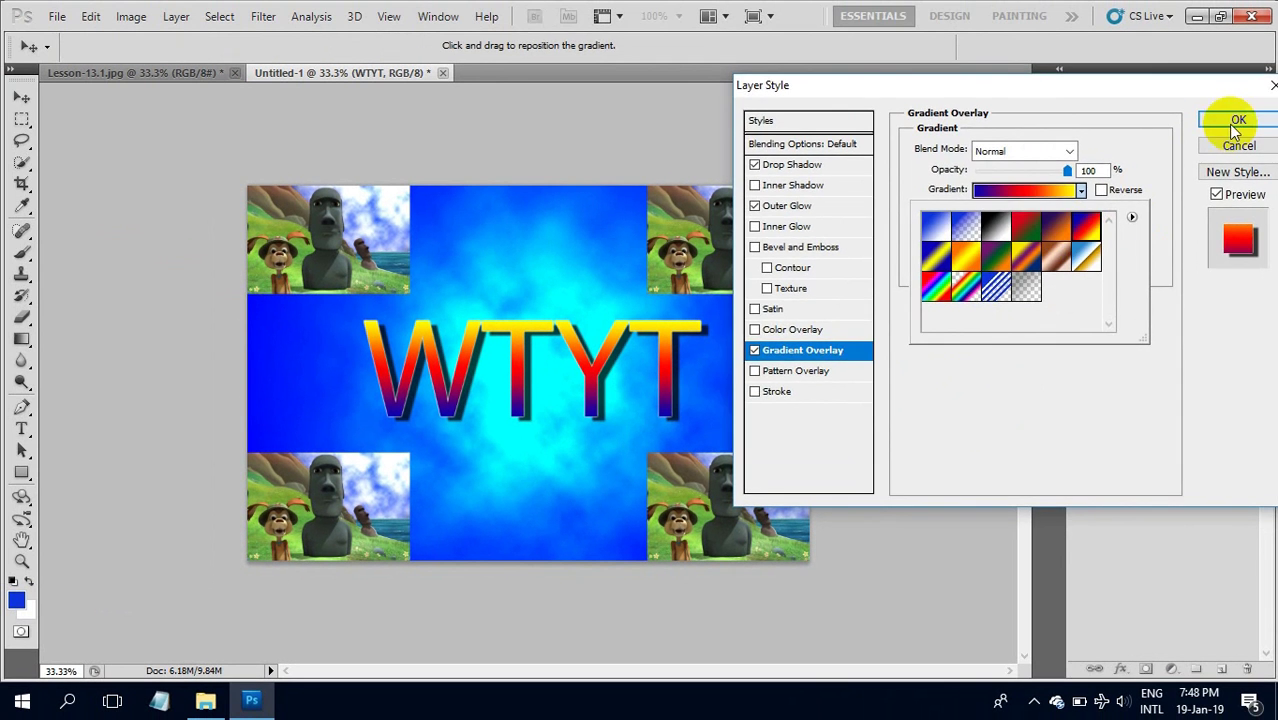
pyautogui.click(1236, 124)
pyautogui.click(1236, 124)
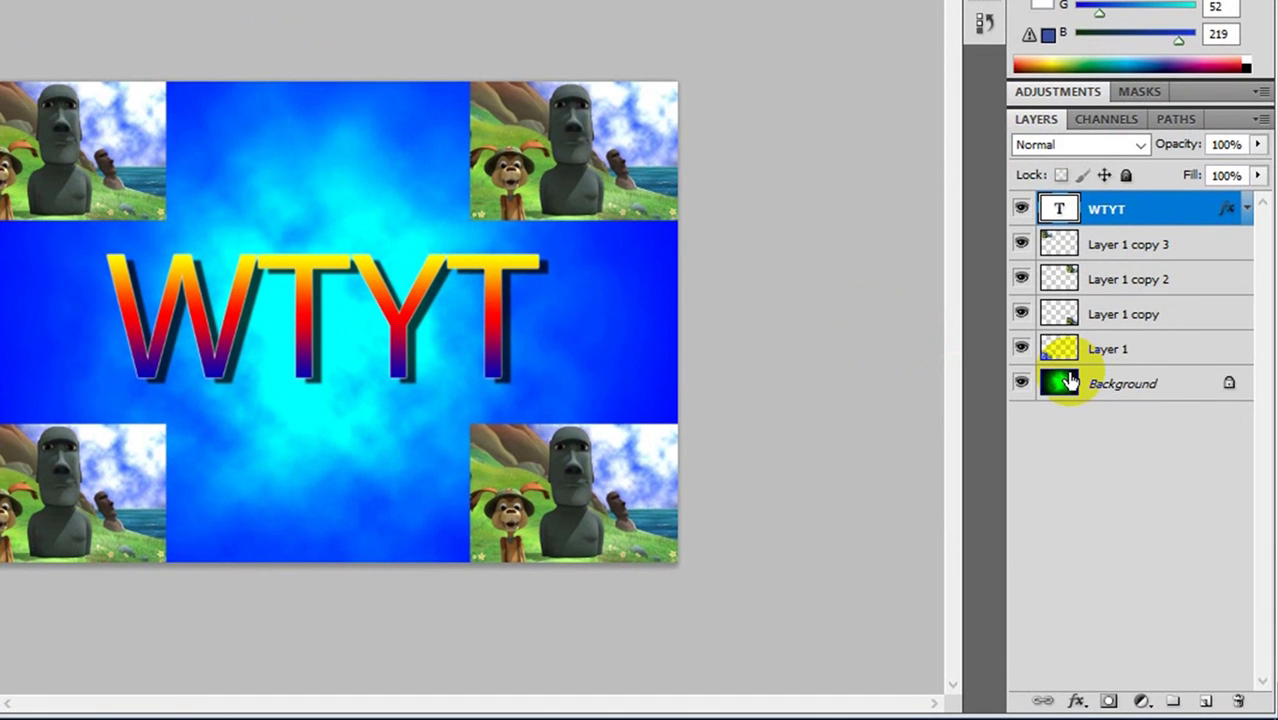
# Convert the Background layer to a smart object and open its contents for editing
pyautogui.rightClick(1112, 386)
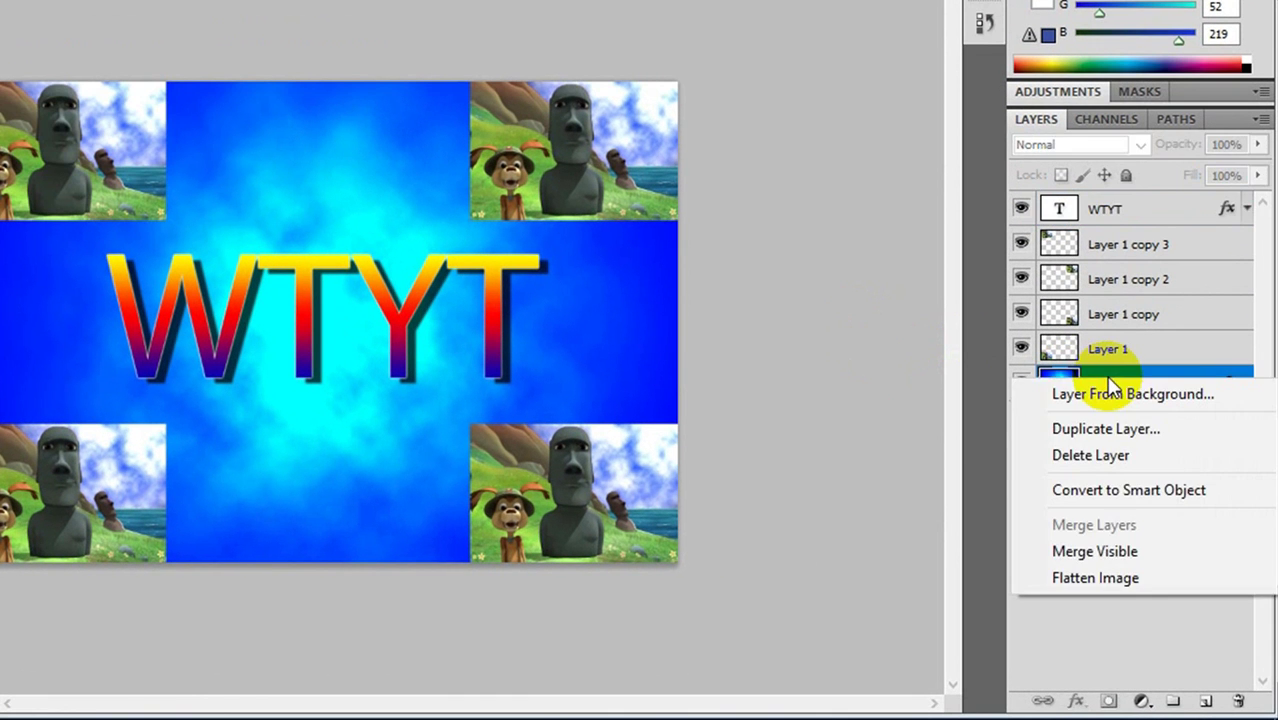
pyautogui.click(1127, 490)
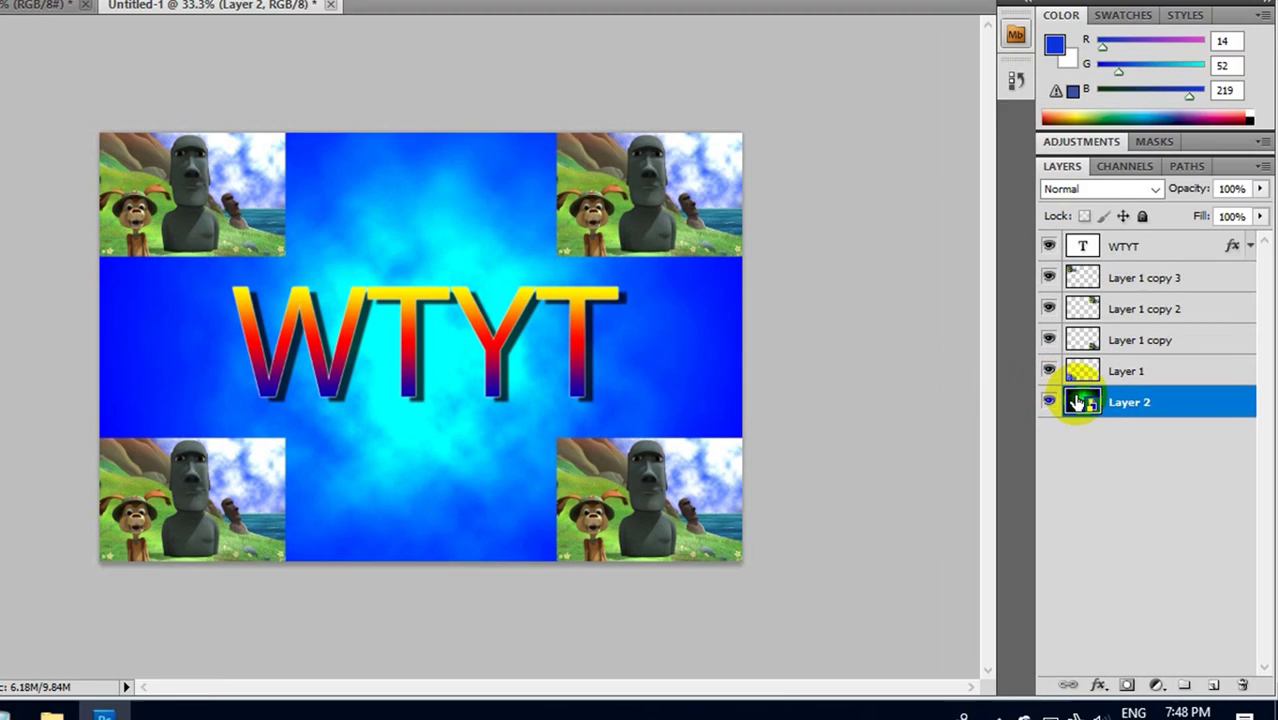
pyautogui.doubleClick(1077, 402)
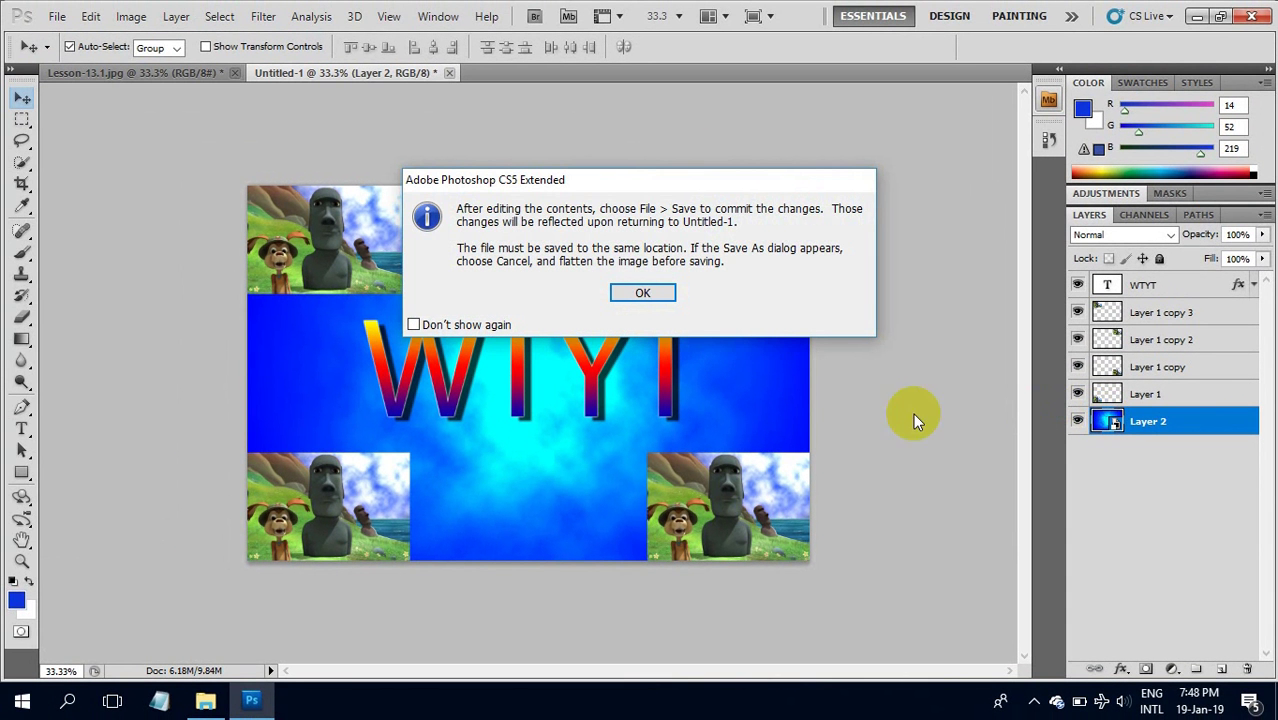
pyautogui.click(648, 300)
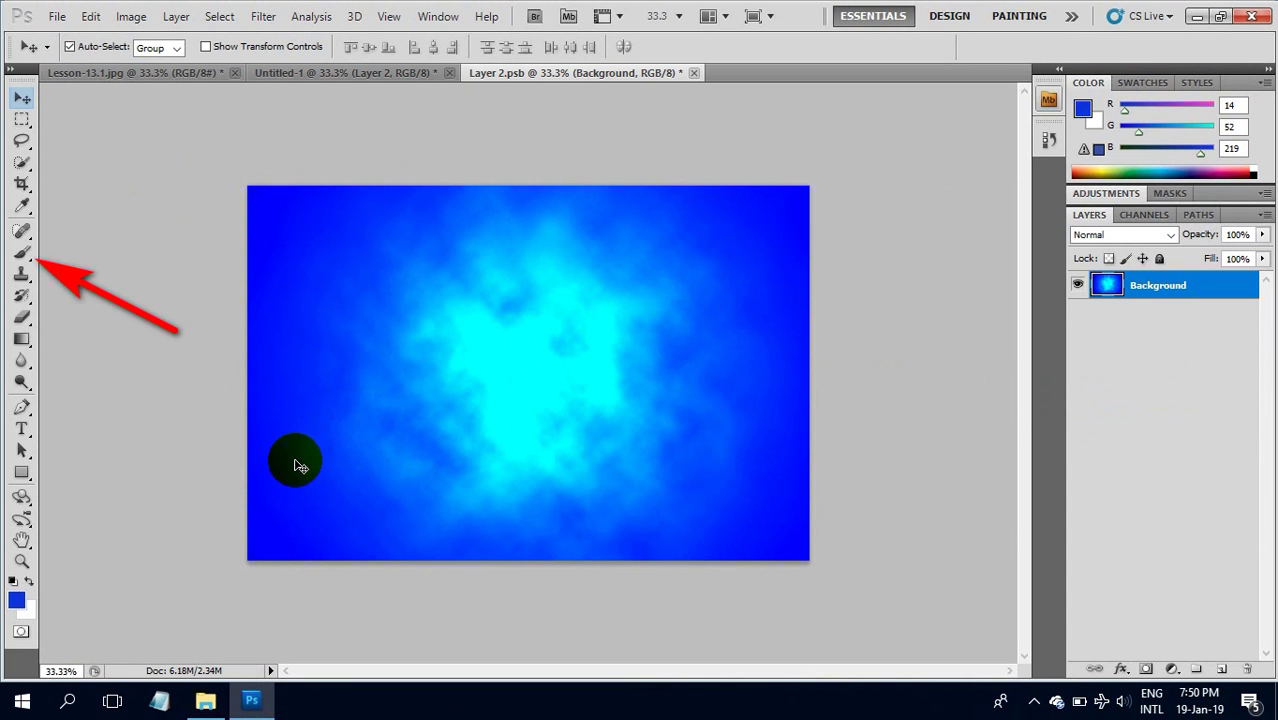
# Choose the Brush Tool with the 134 px dune grass brush tip
pyautogui.rightClick(29, 253)
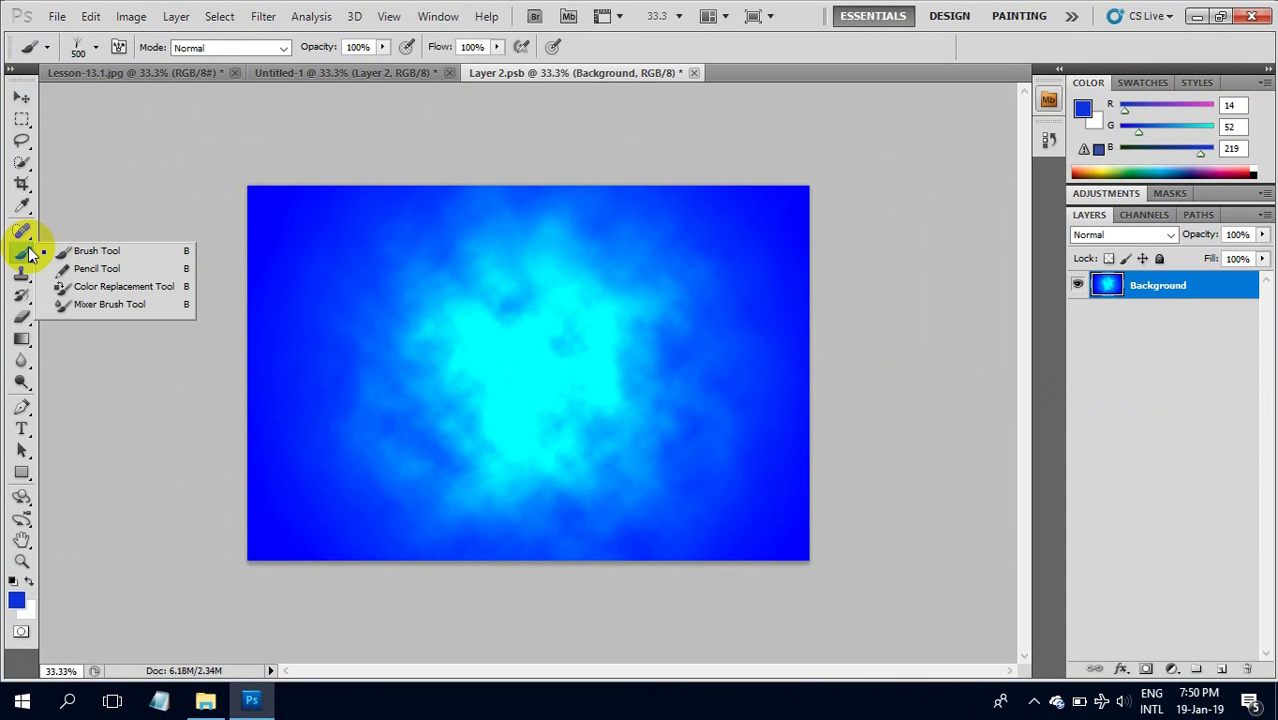
pyautogui.click(45, 248)
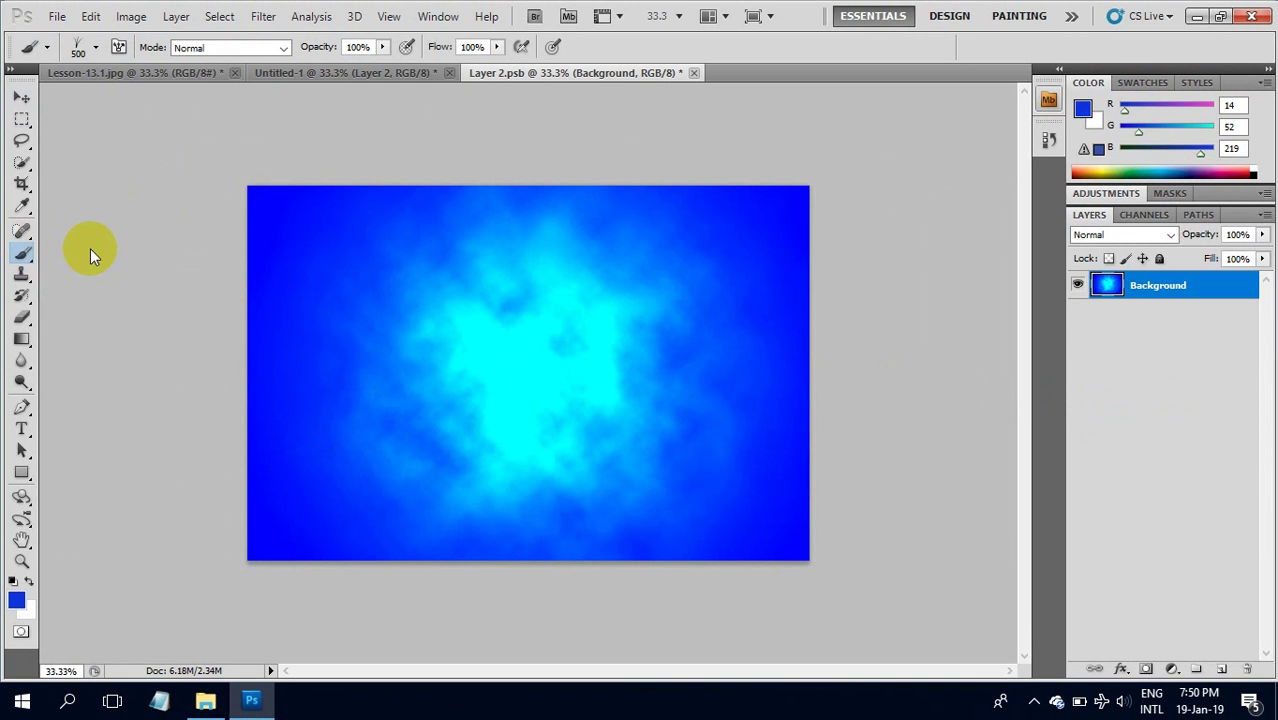
pyautogui.click(96, 47)
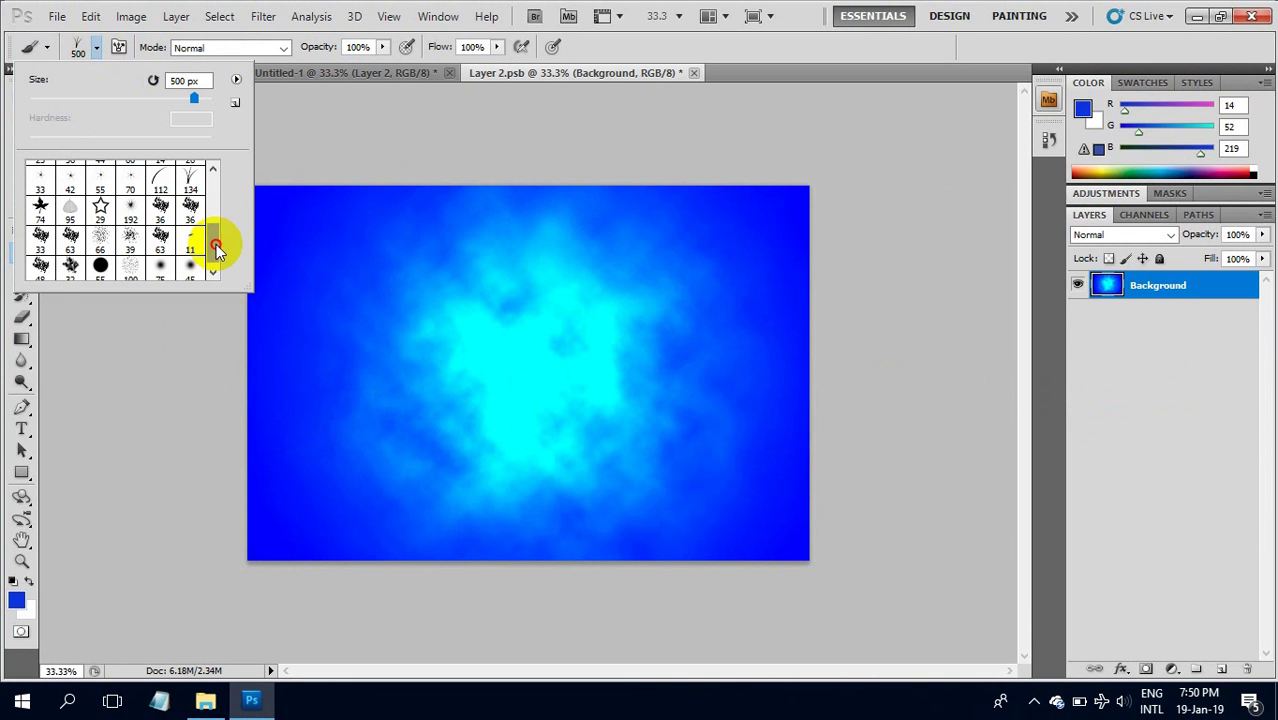
pyautogui.moveTo(216, 244); pyautogui.dragTo(215, 214)
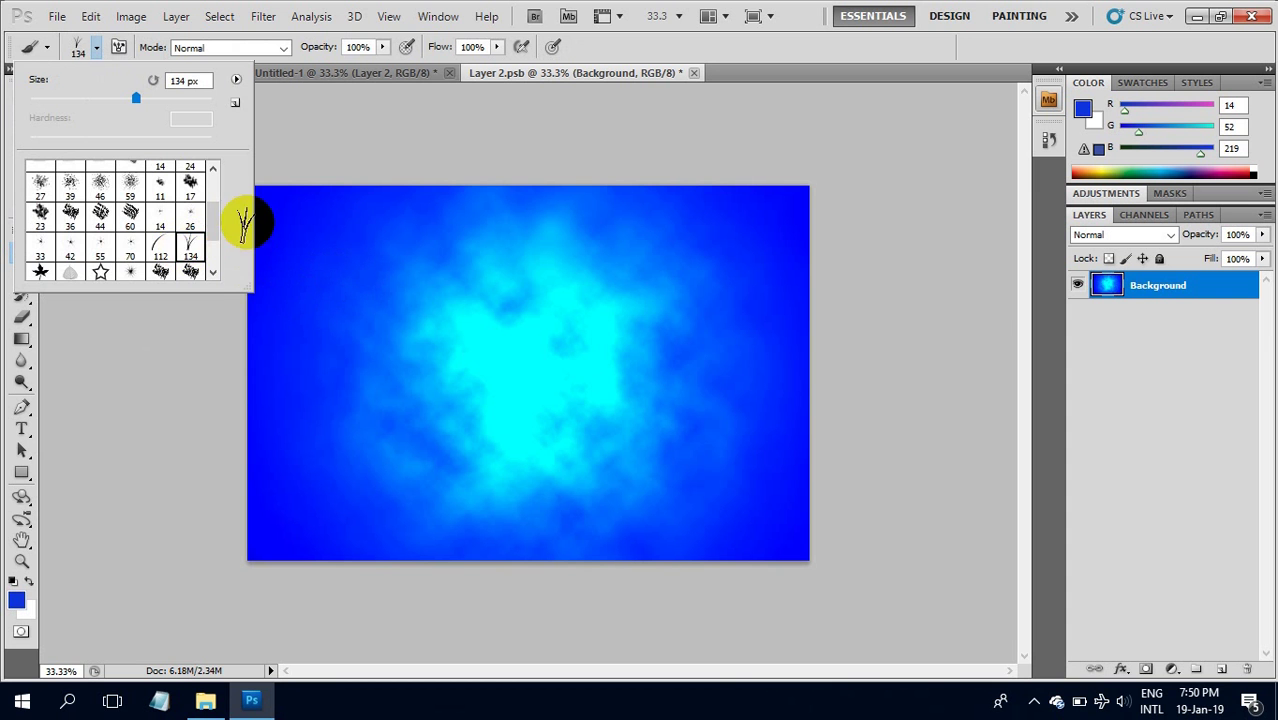
pyautogui.click(265, 122)
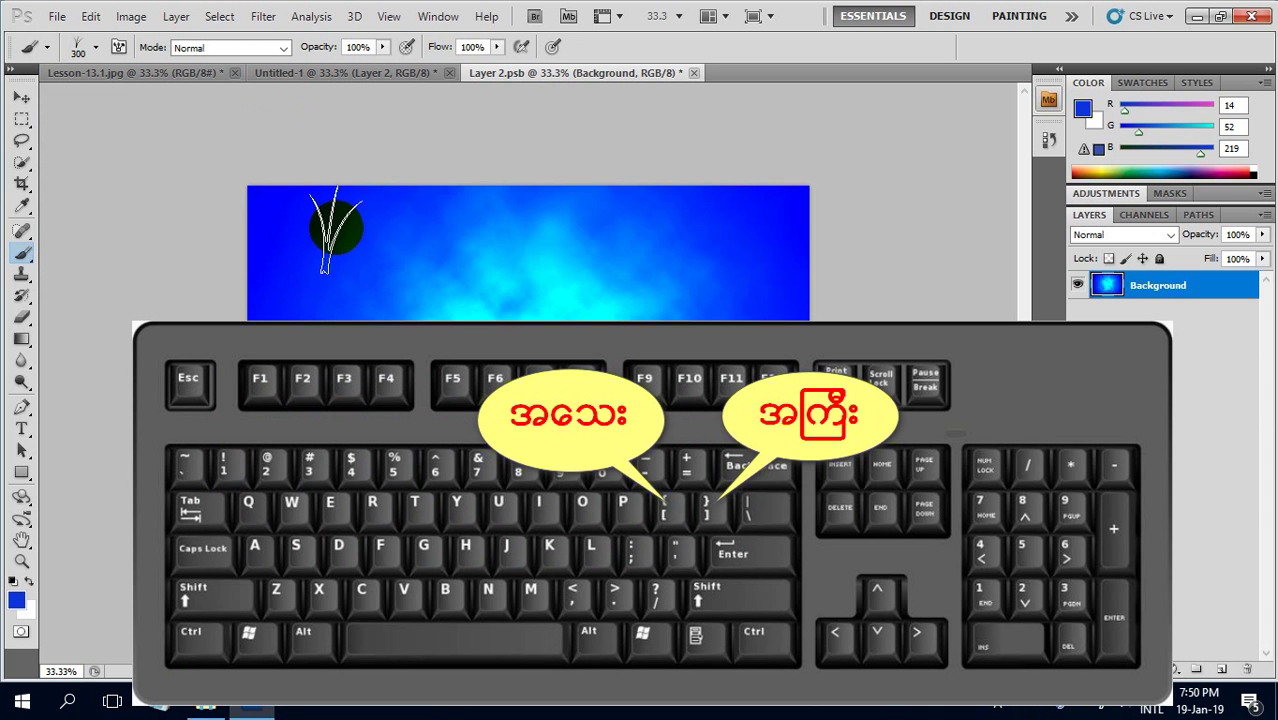
# Enlarge the grass brush to 600 px, then reduce its size to 250 px
pyautogui.press(']')
pyautogui.press(']')
pyautogui.press(']')
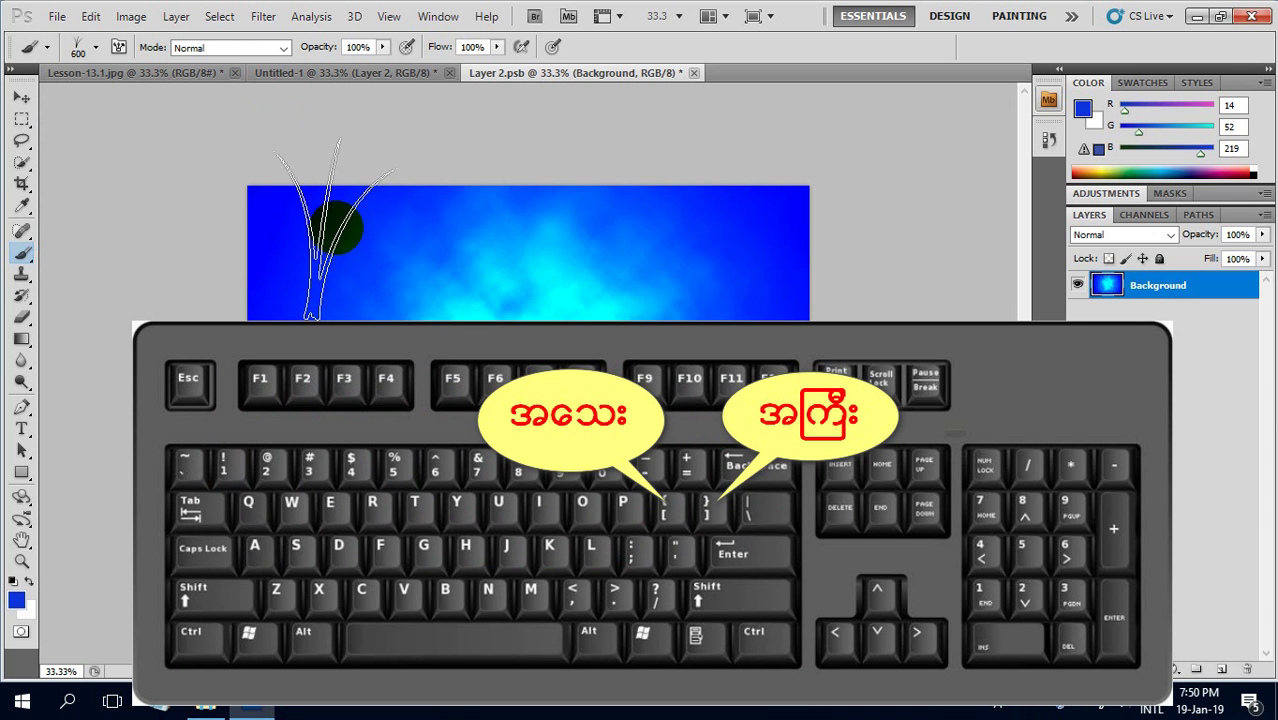
pyautogui.press('[')
pyautogui.press('[')
pyautogui.press('[')
pyautogui.press('[')
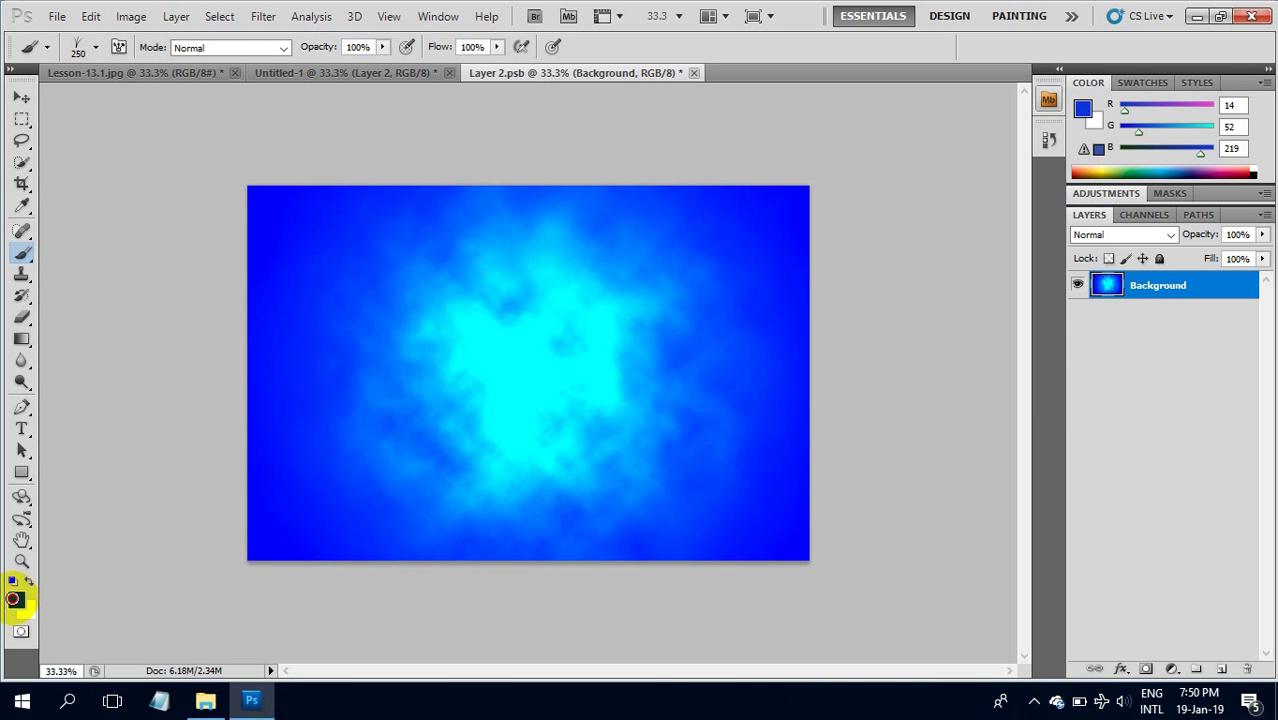
# Set the foreground color to green #1f8315 and return to the Brush Tool
pyautogui.click(14, 599)
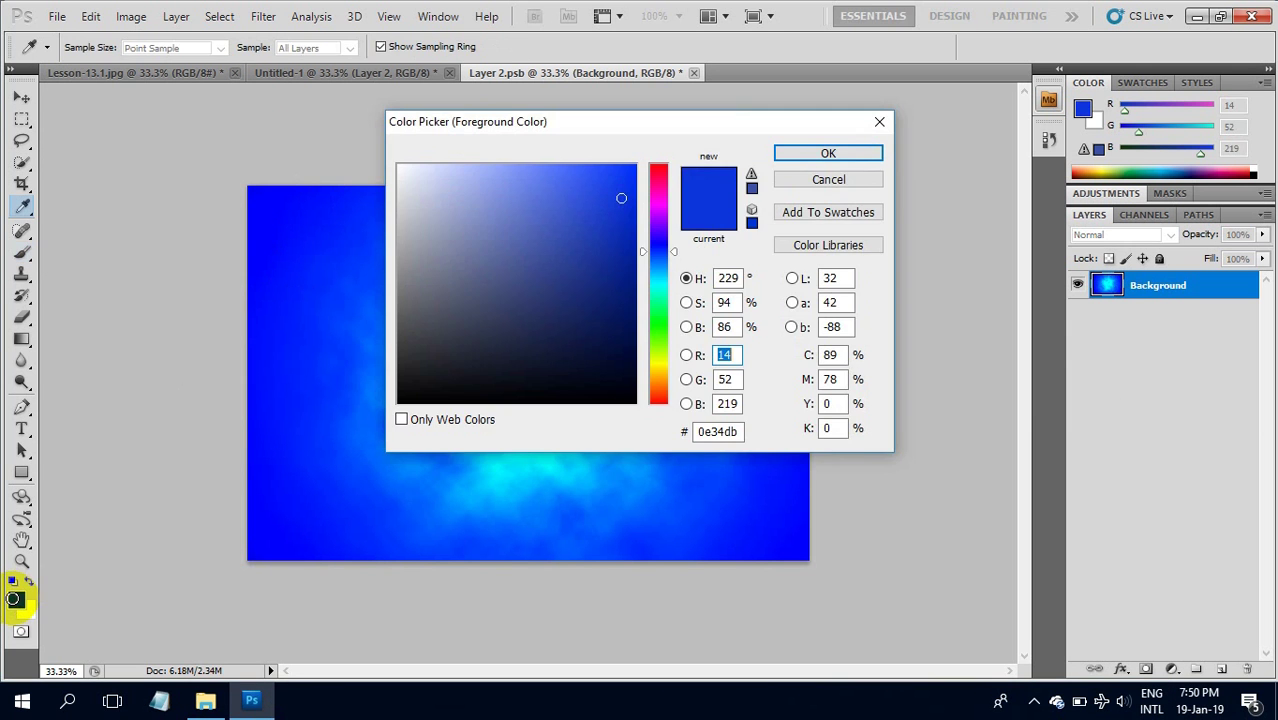
pyautogui.click(657, 333)
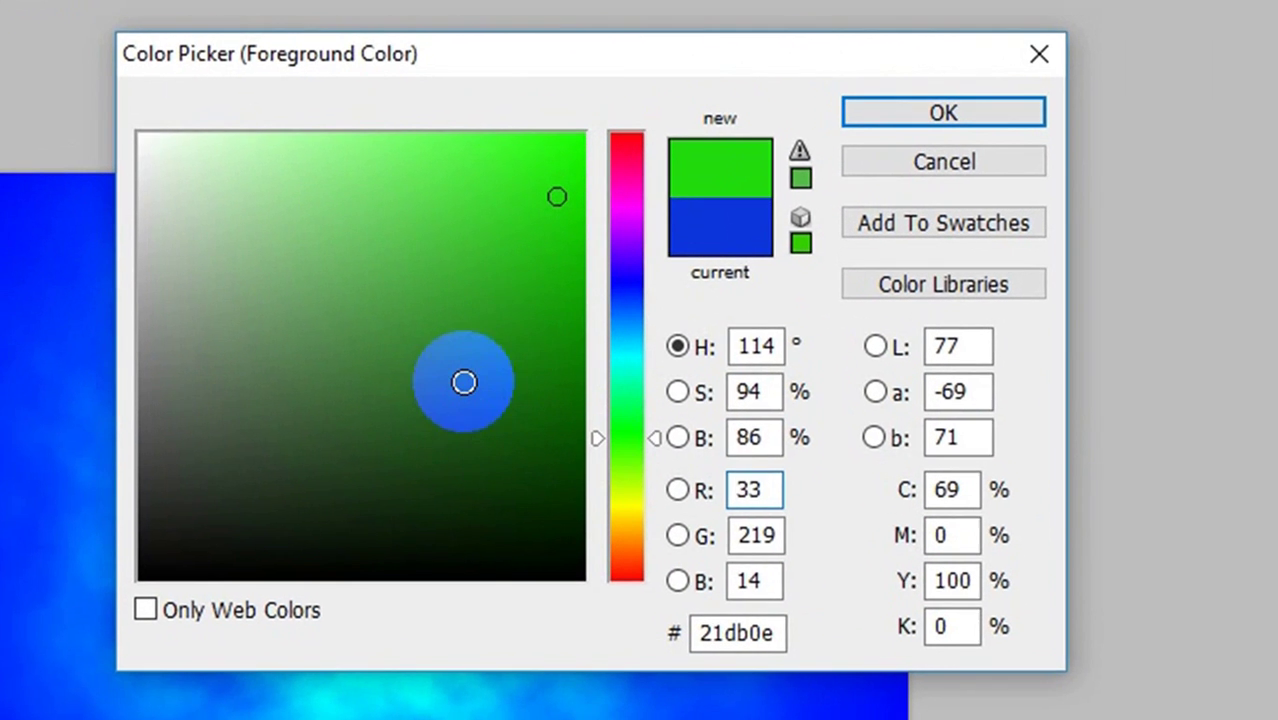
pyautogui.click(431, 479)
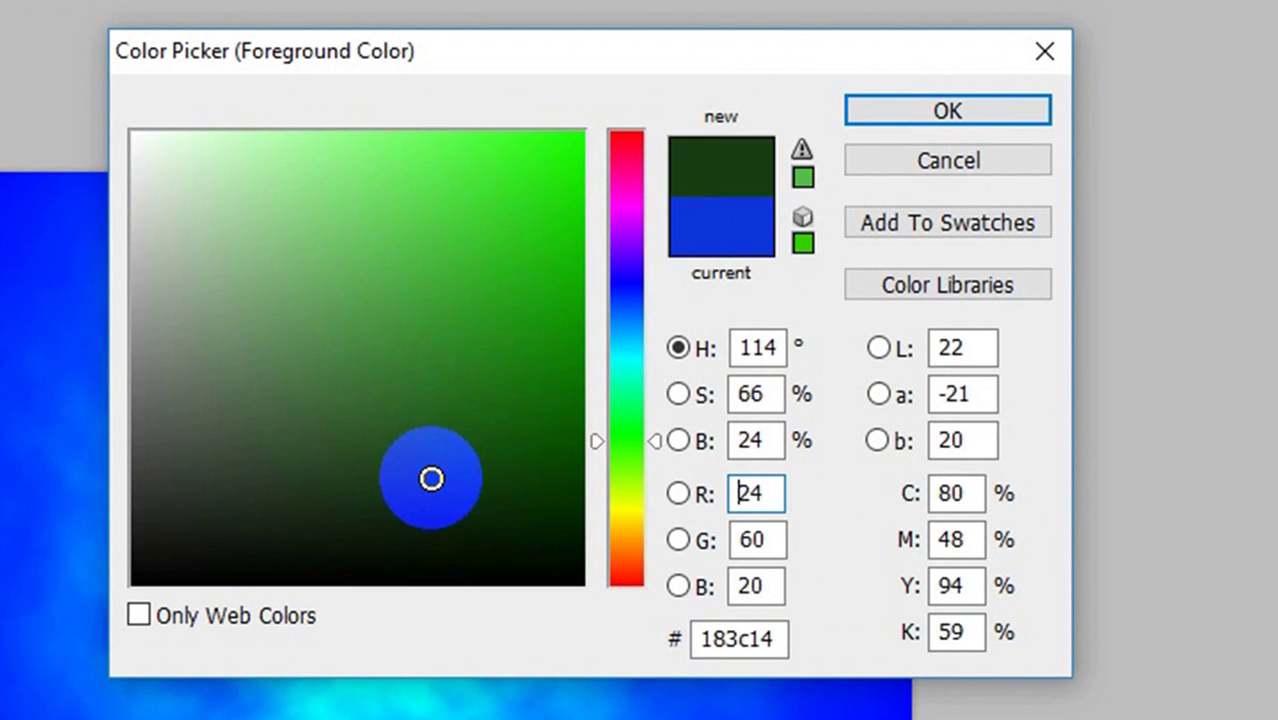
pyautogui.click(511, 352)
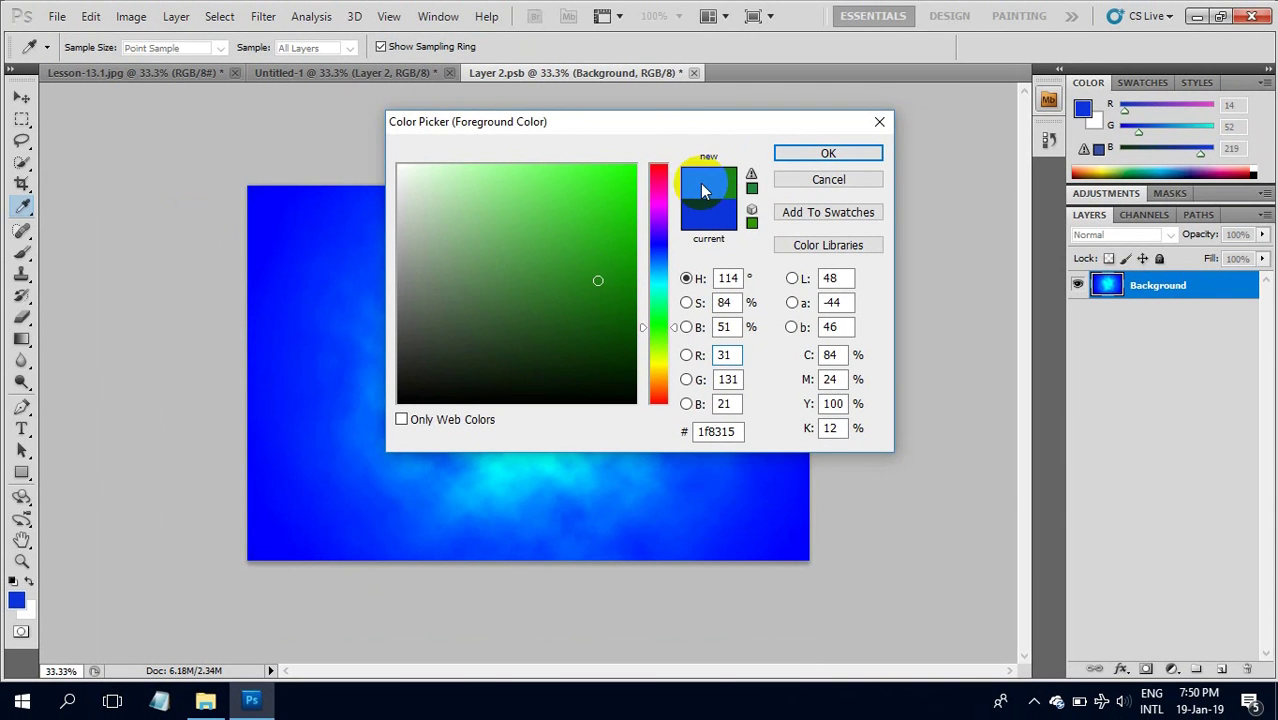
pyautogui.click(813, 150)
pyautogui.press('b')
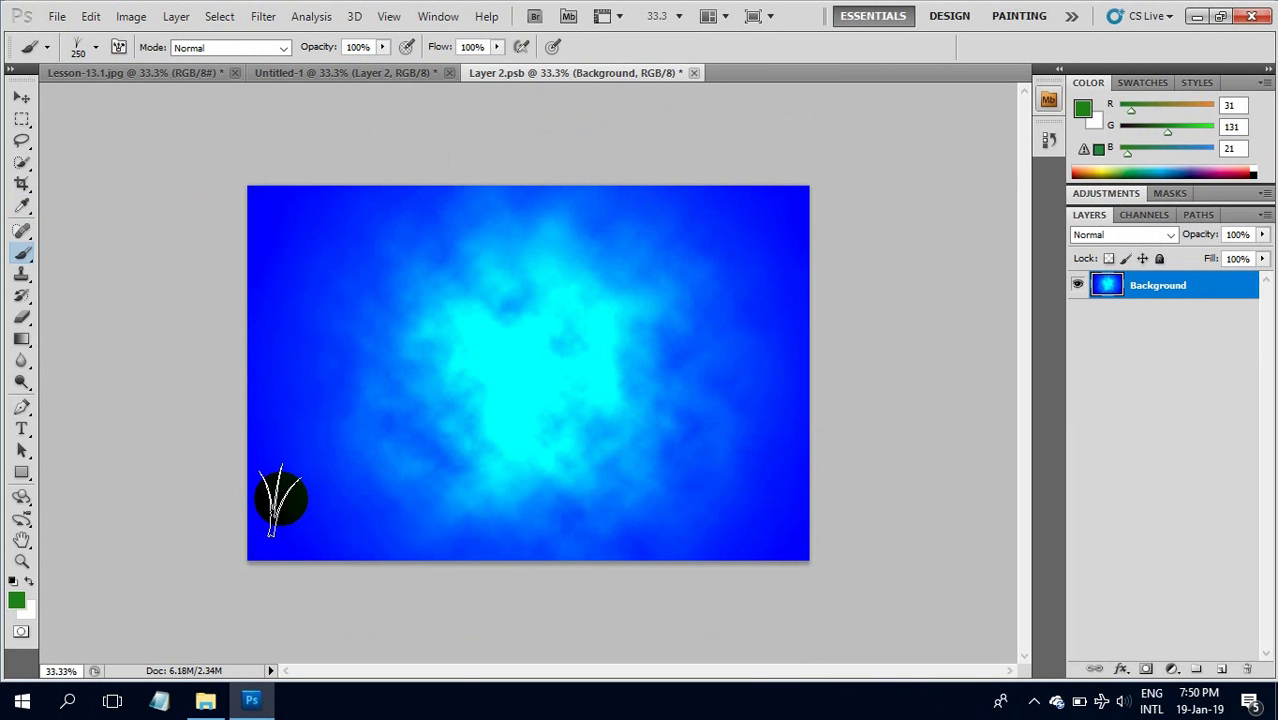
# Paint grass across the lower part of the cloud background, then save and close the smart object's contents
pyautogui.moveTo(268, 508)
pyautogui.mouseDown()
pyautogui.moveTo(790, 519)
pyautogui.moveTo(648, 538)
pyautogui.moveTo(250, 510)
pyautogui.mouseUp()
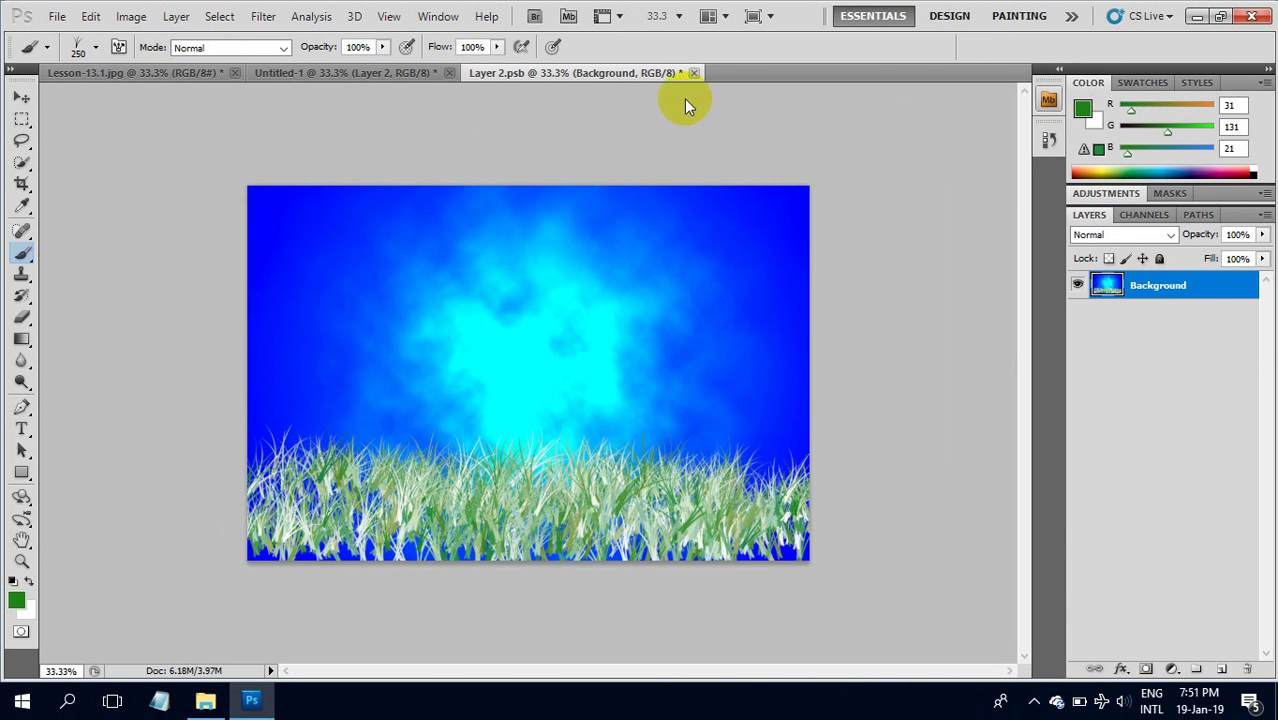
pyautogui.click(695, 74)
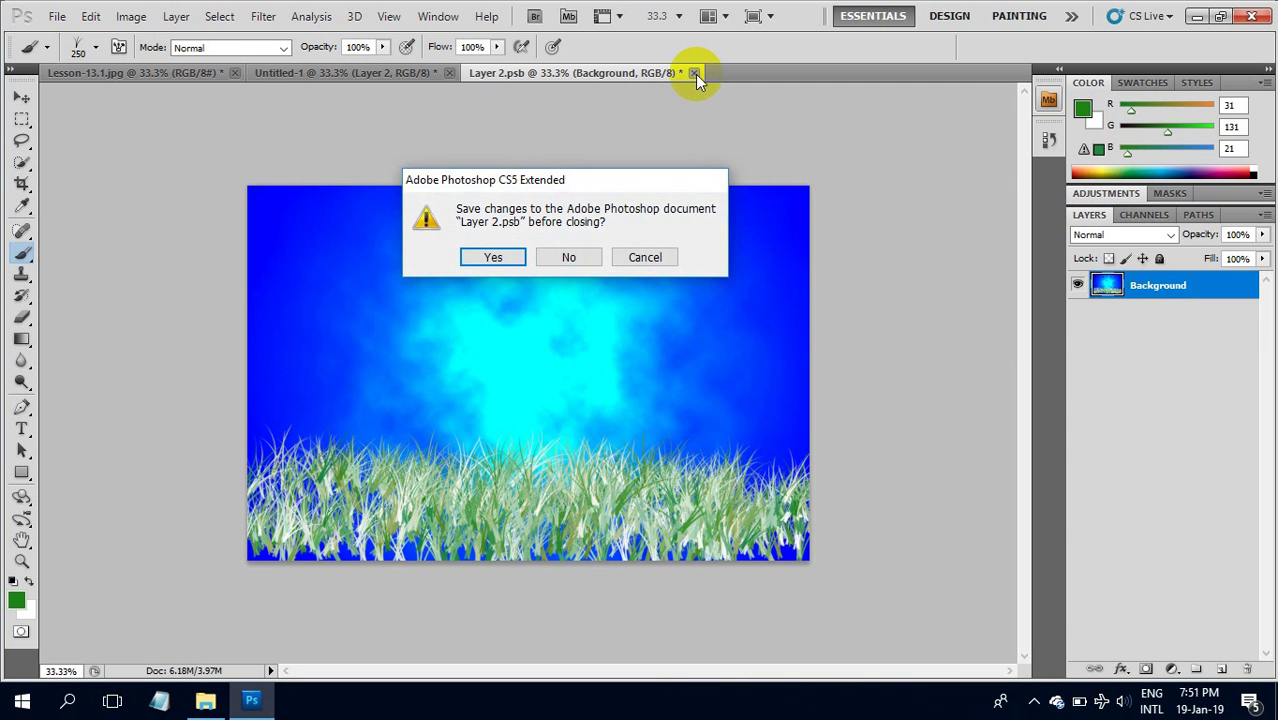
pyautogui.click(493, 260)
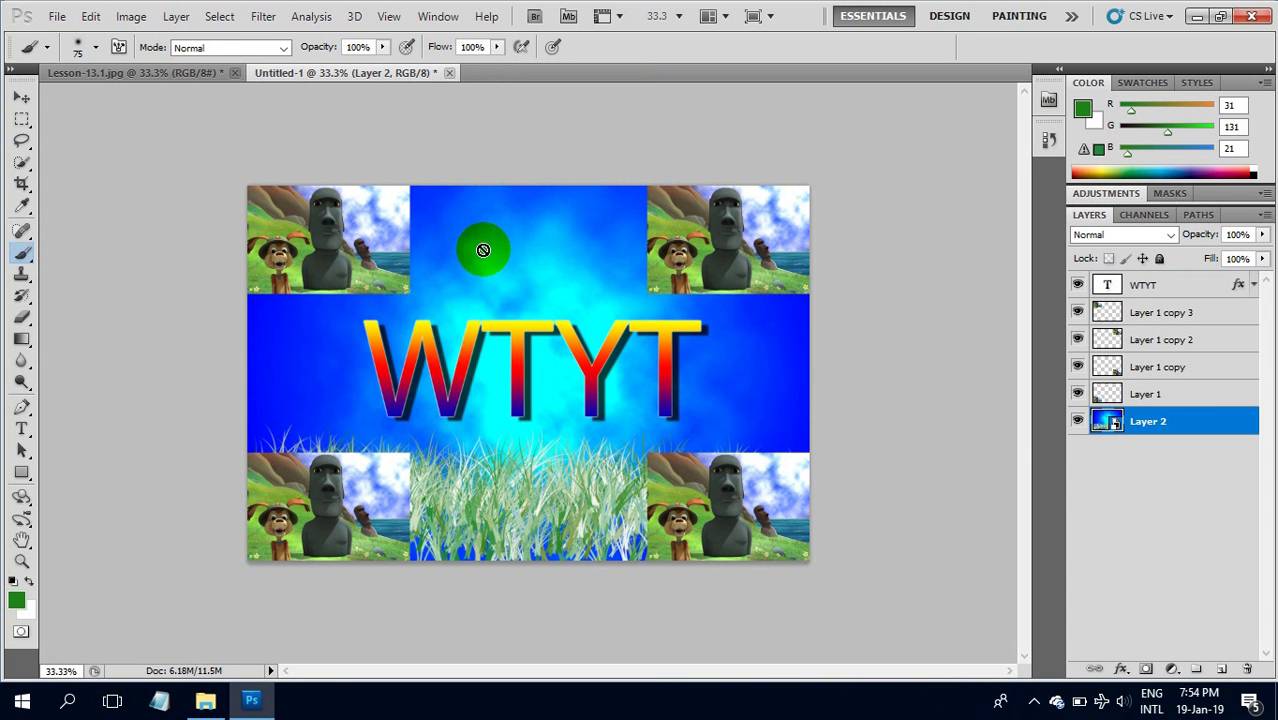
# Apply the Filter Gallery's Watercolor effect to the upper-left corner picture with Brush Detail 9, Shadow Intensity 1 and Texture 1
pyautogui.click(22, 99)
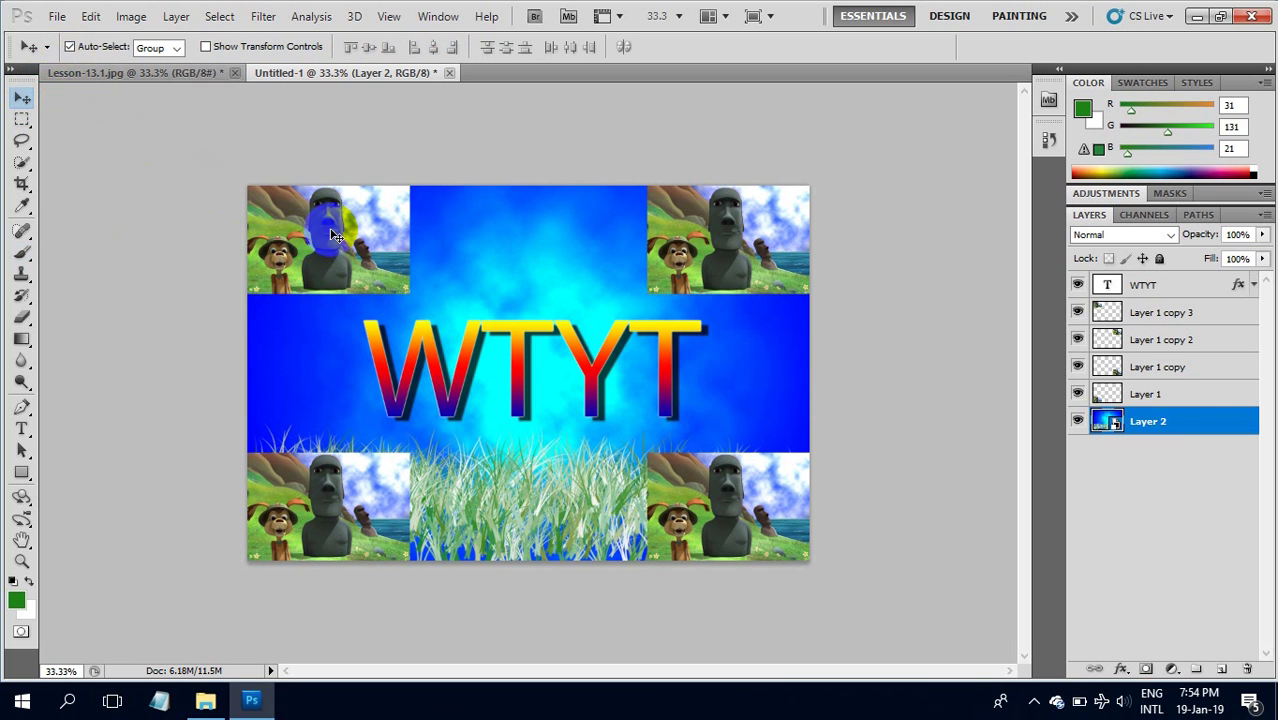
pyautogui.click(338, 231)
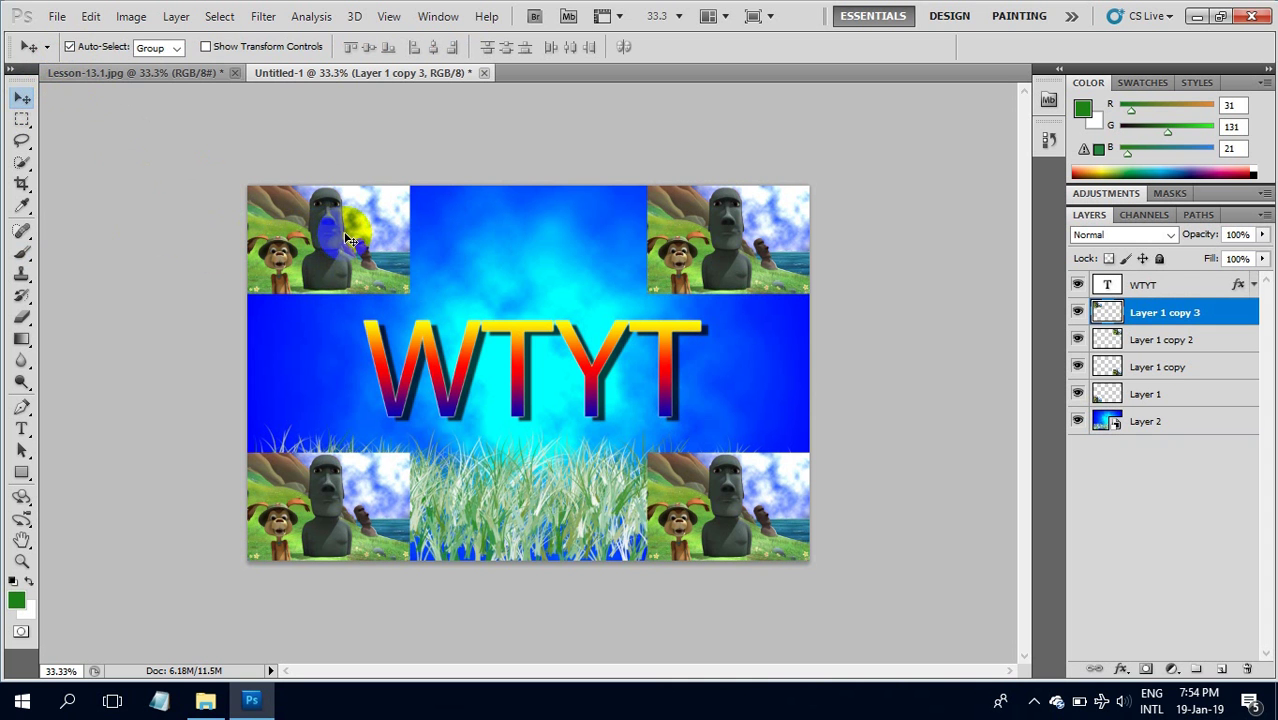
pyautogui.moveTo(338, 231); pyautogui.dragTo(350, 246)
pyautogui.click(1145, 307)
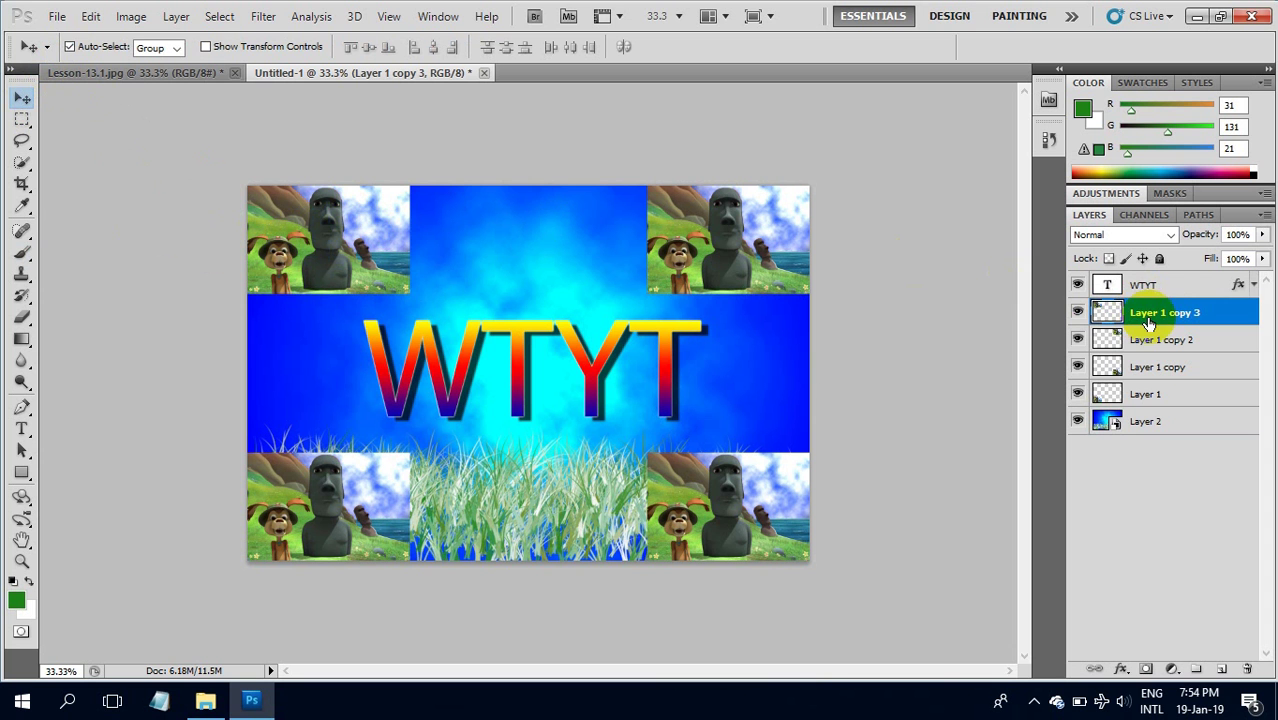
pyautogui.click(727, 244)
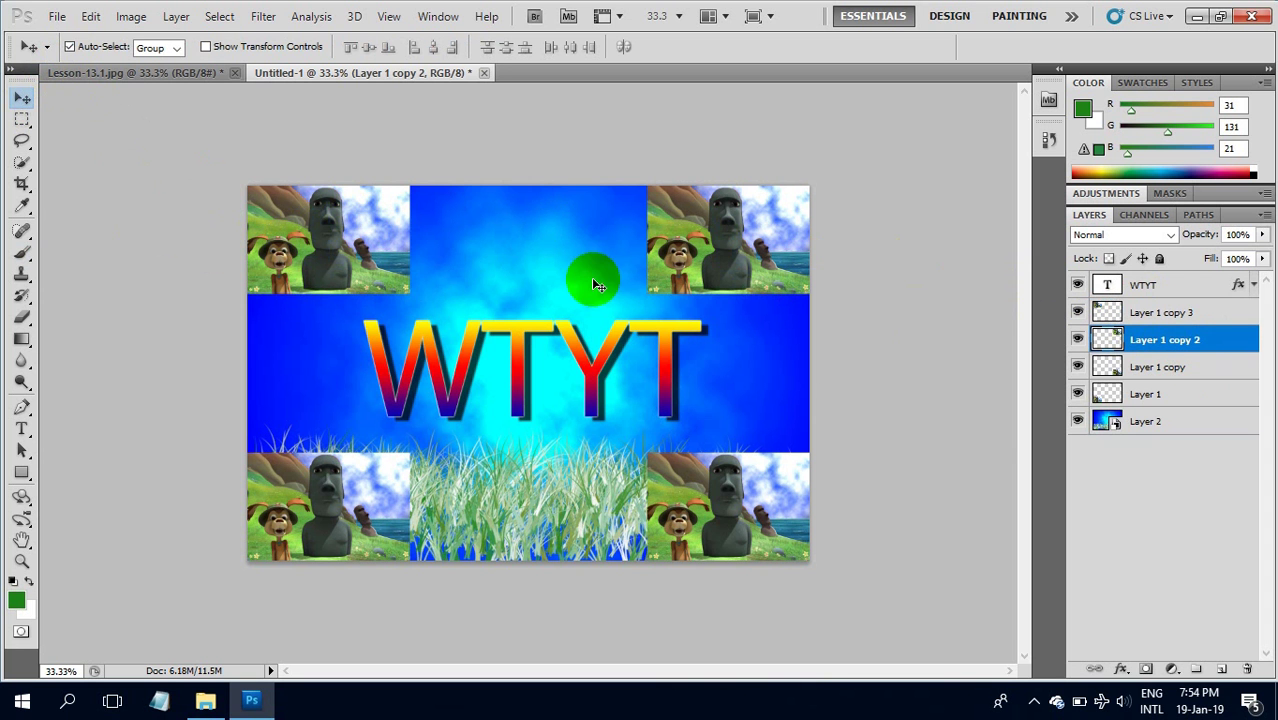
pyautogui.click(367, 244)
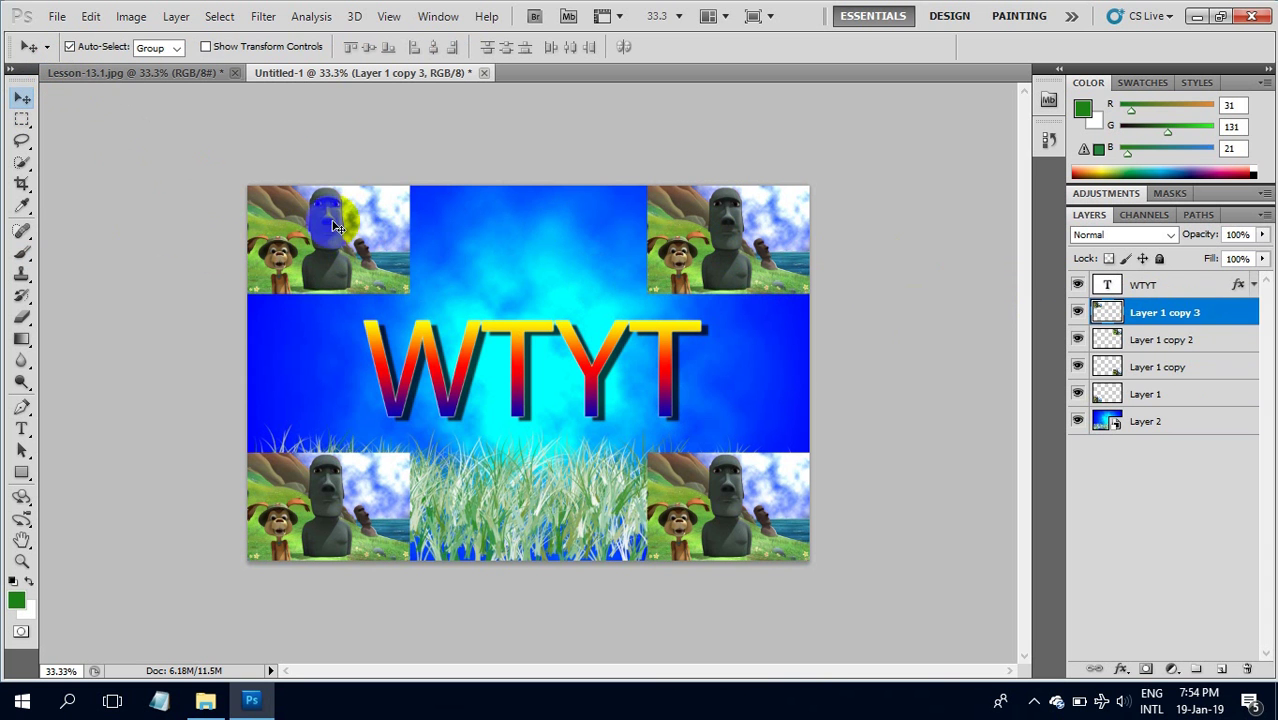
pyautogui.click(264, 17)
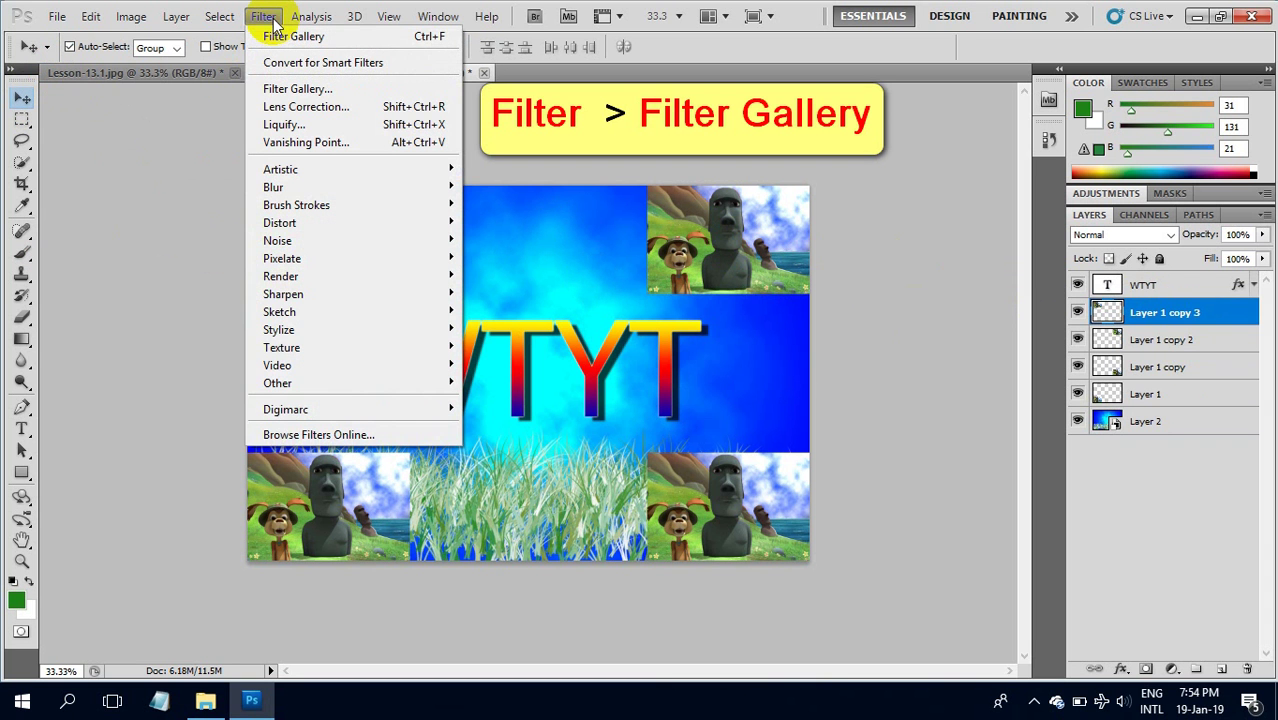
pyautogui.click(303, 91)
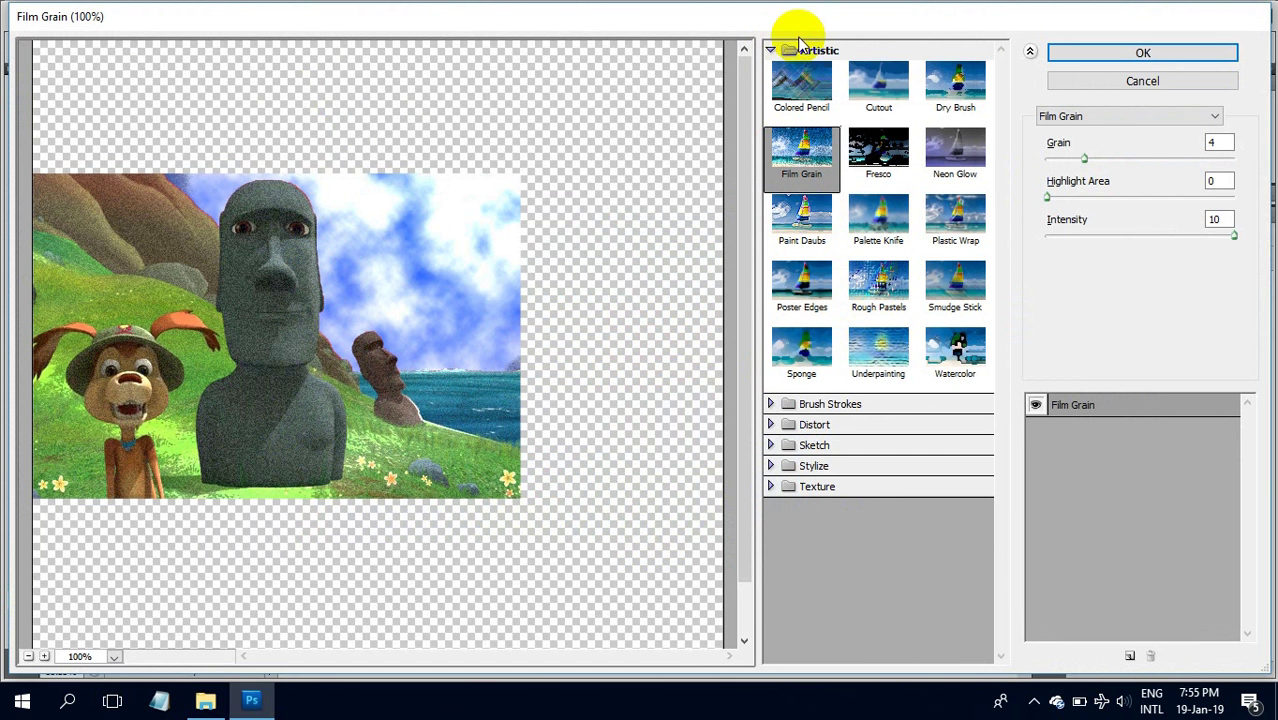
pyautogui.click(881, 283)
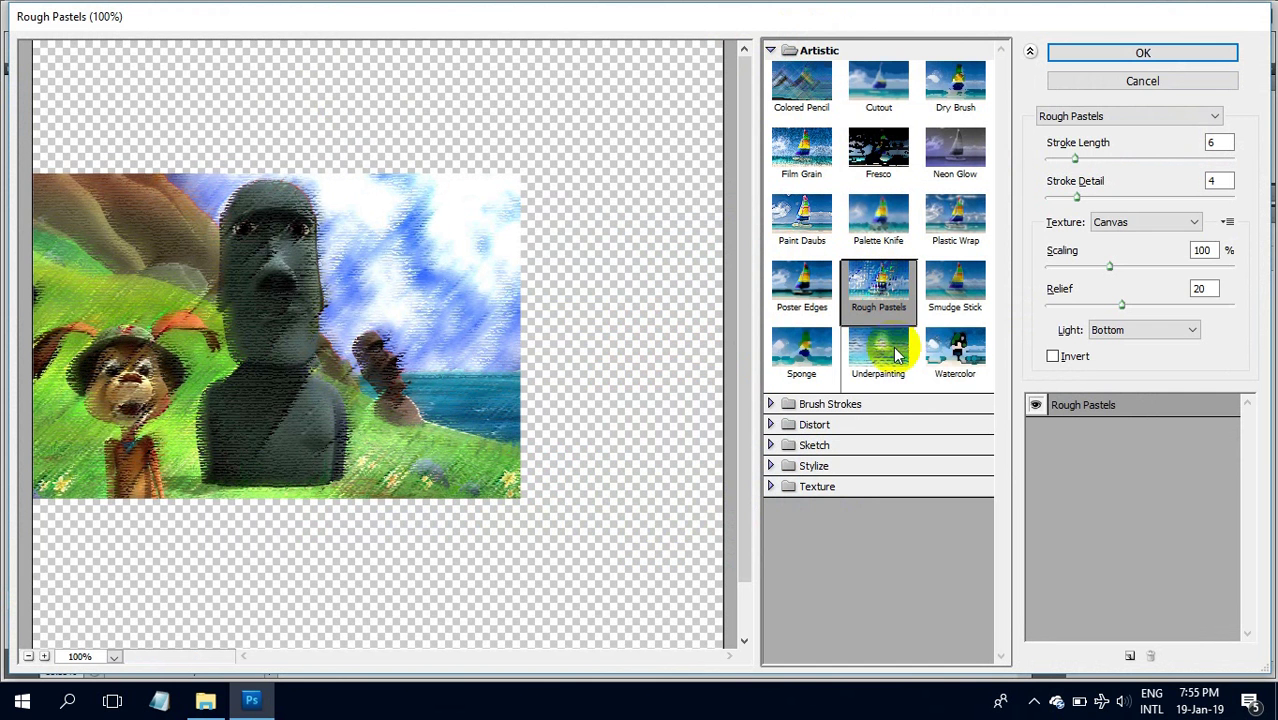
pyautogui.click(958, 348)
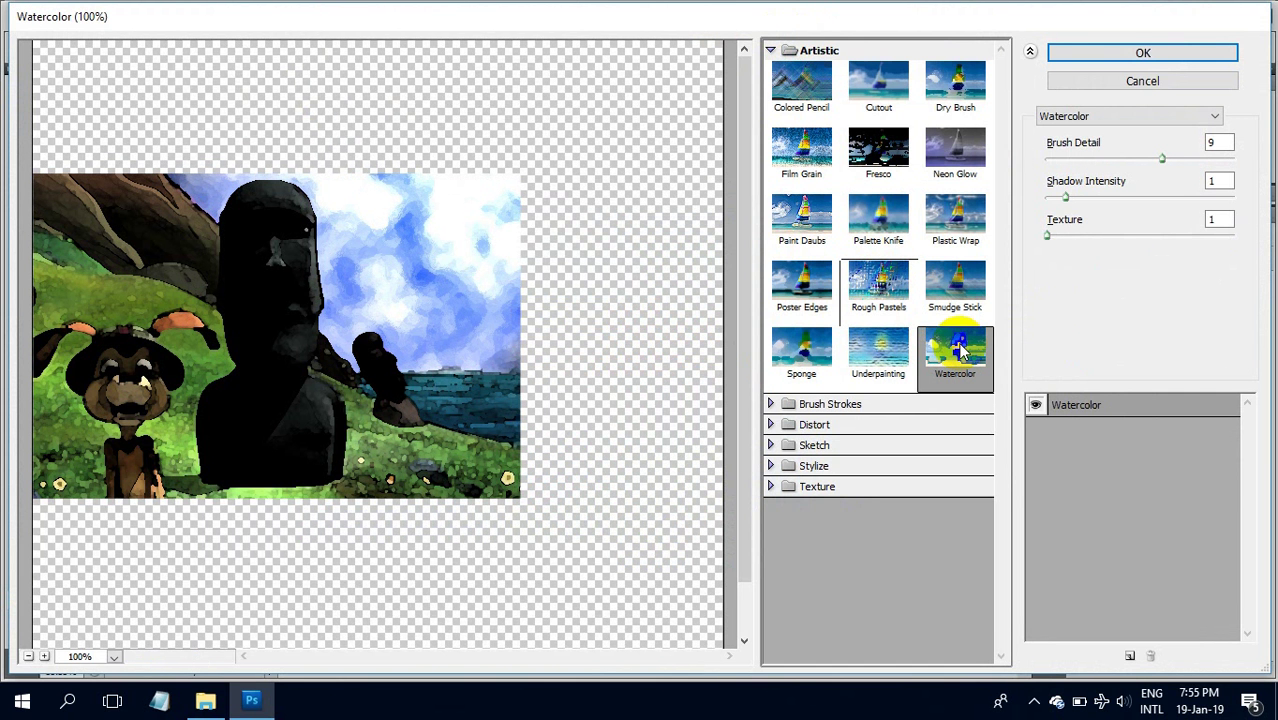
pyautogui.click(1136, 52)
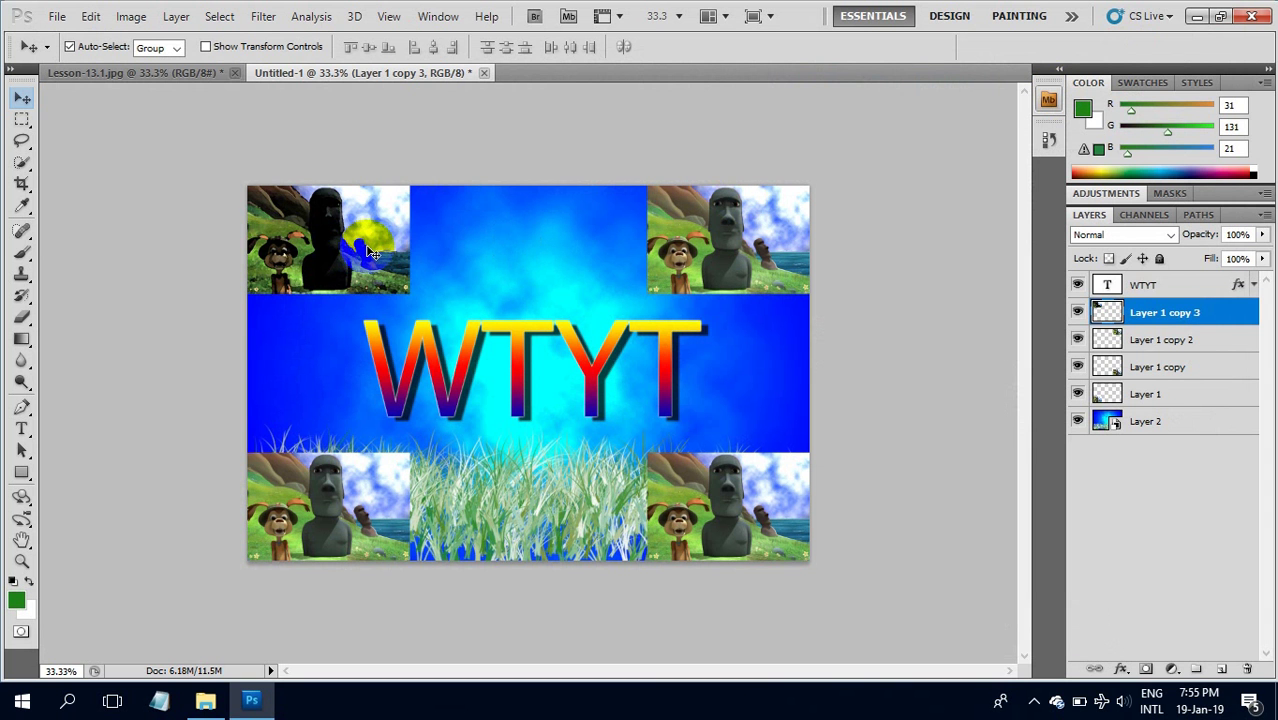
pyautogui.moveTo(368, 254); pyautogui.dragTo(1217, 318)
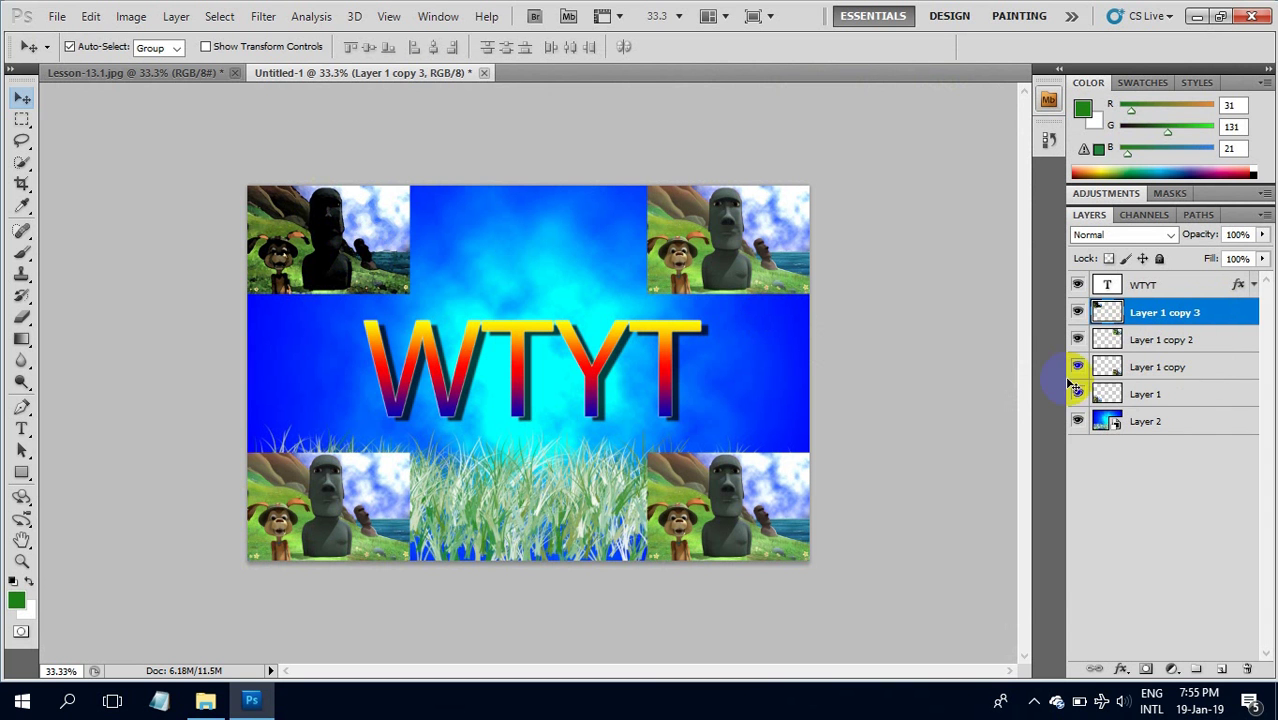
# Convert the upper-right corner picture's layer, Layer 1 copy 2, to a smart object
pyautogui.click(745, 238)
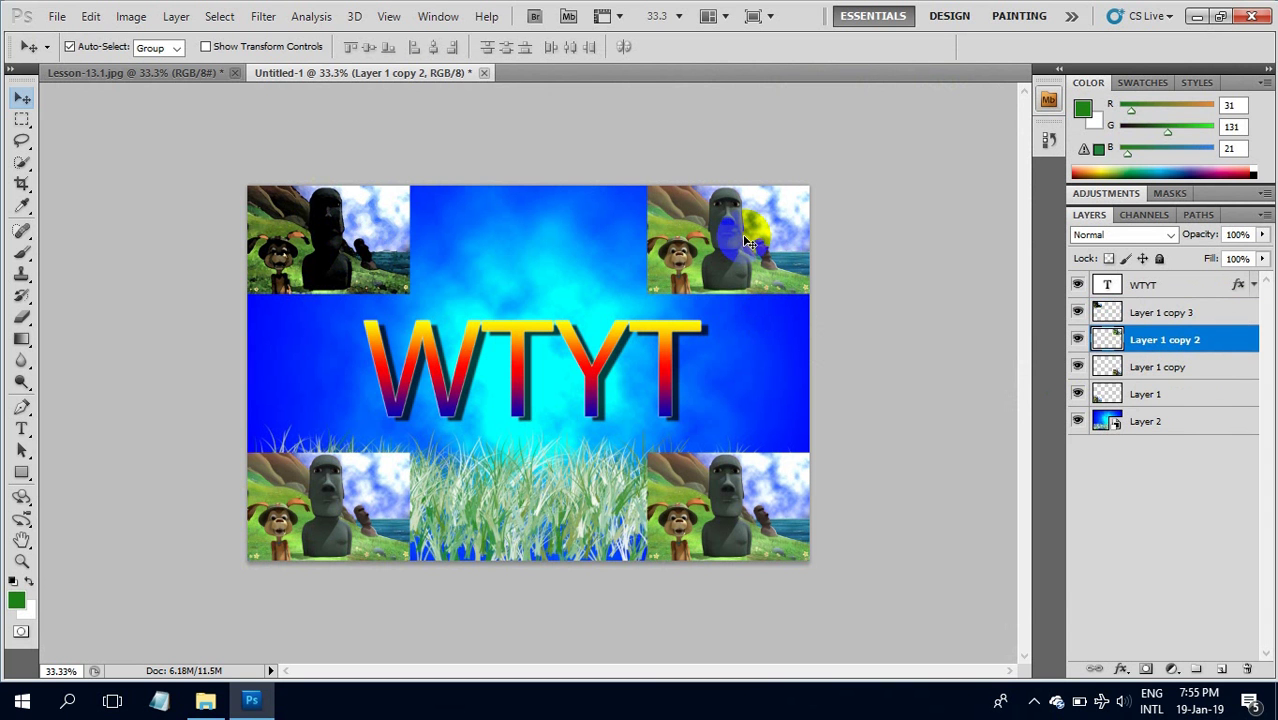
pyautogui.moveTo(747, 241)
pyautogui.mouseDown()
pyautogui.moveTo(758, 234)
pyautogui.moveTo(743, 244)
pyautogui.mouseUp()
pyautogui.rightClick(1136, 341)
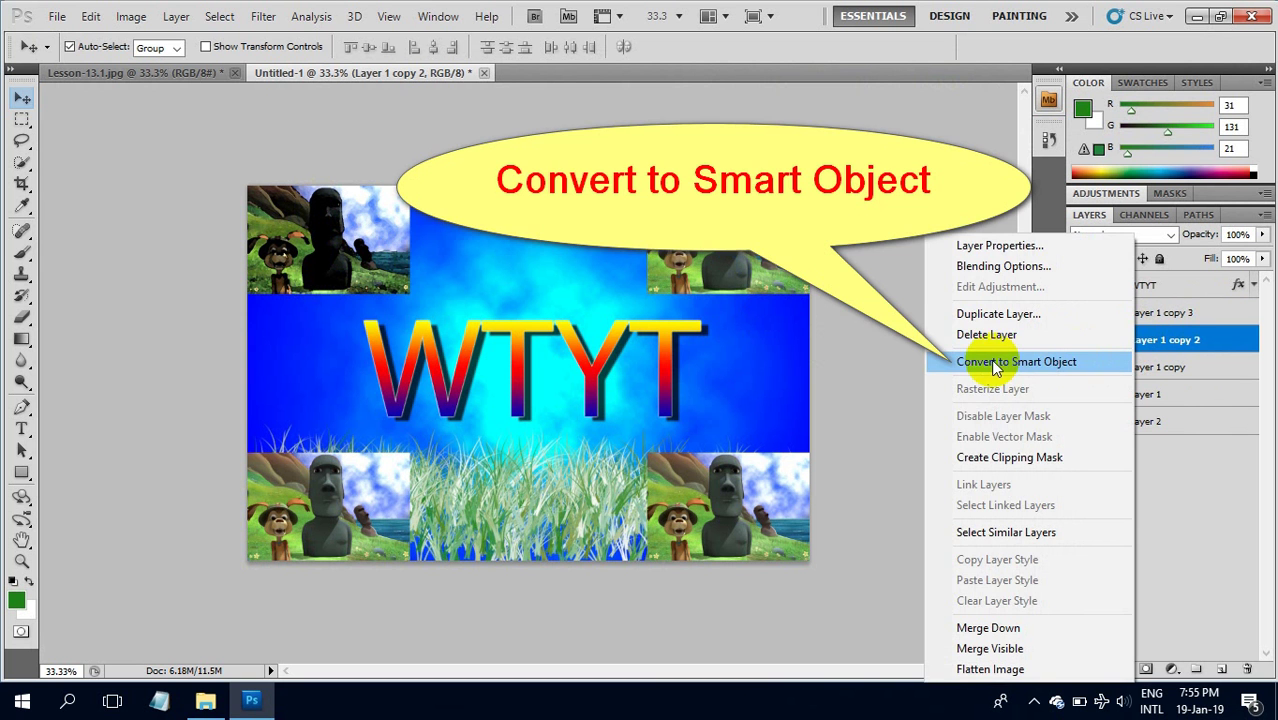
pyautogui.click(1025, 364)
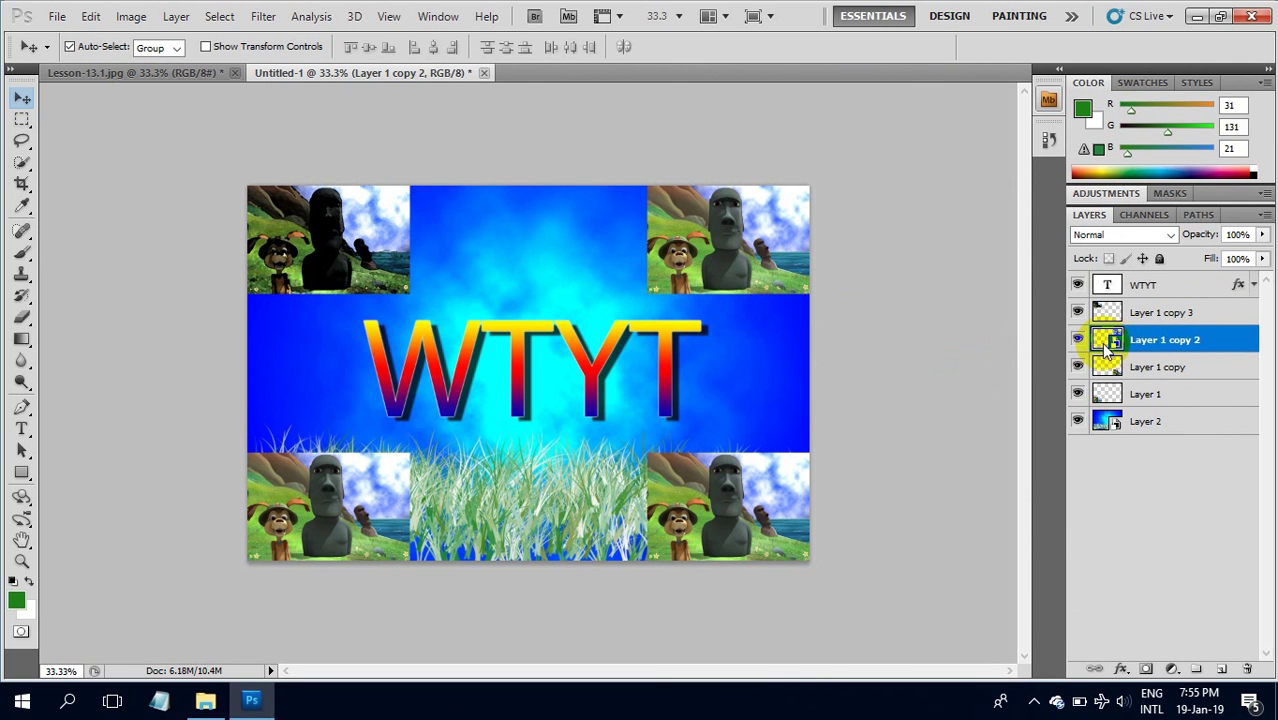
# In the Filter Gallery, stack a Rough Pastels effect above a Watercolor effect on the upper-right picture
pyautogui.click(263, 17)
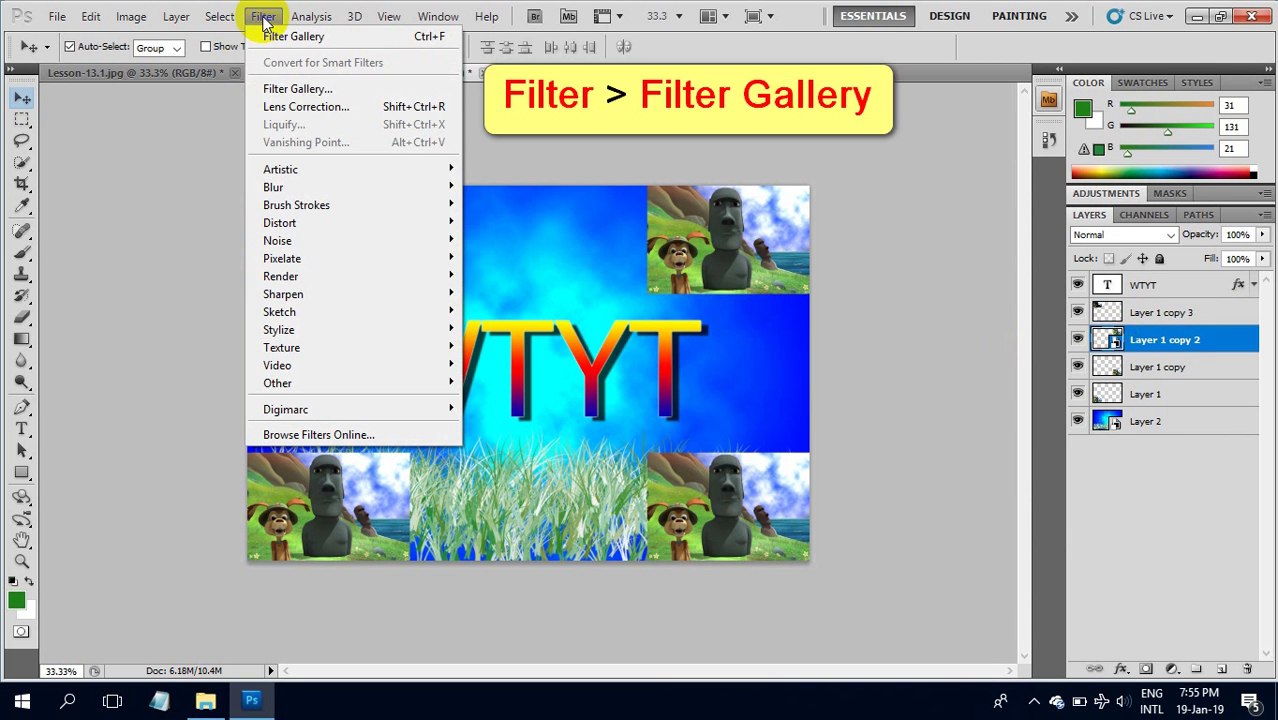
pyautogui.click(290, 89)
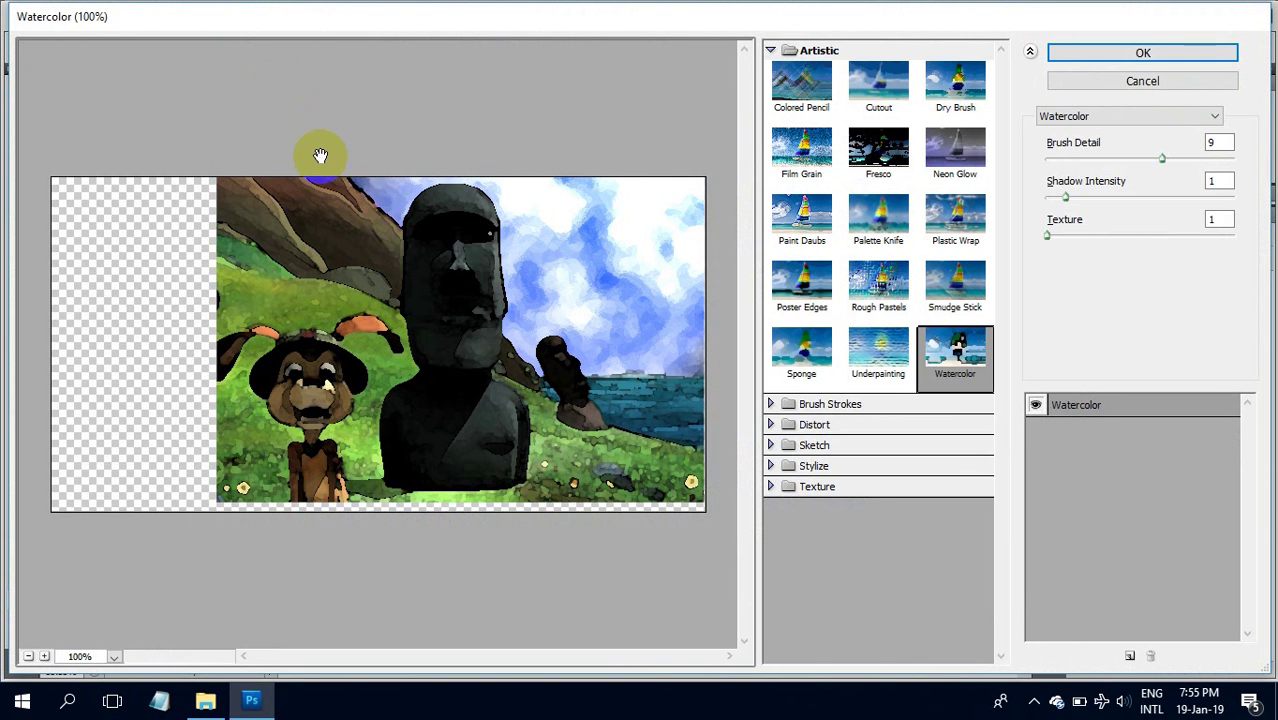
pyautogui.moveTo(412, 257)
pyautogui.mouseDown()
pyautogui.moveTo(466, 301)
pyautogui.moveTo(467, 325)
pyautogui.moveTo(450, 336)
pyautogui.mouseUp()
pyautogui.click(891, 288)
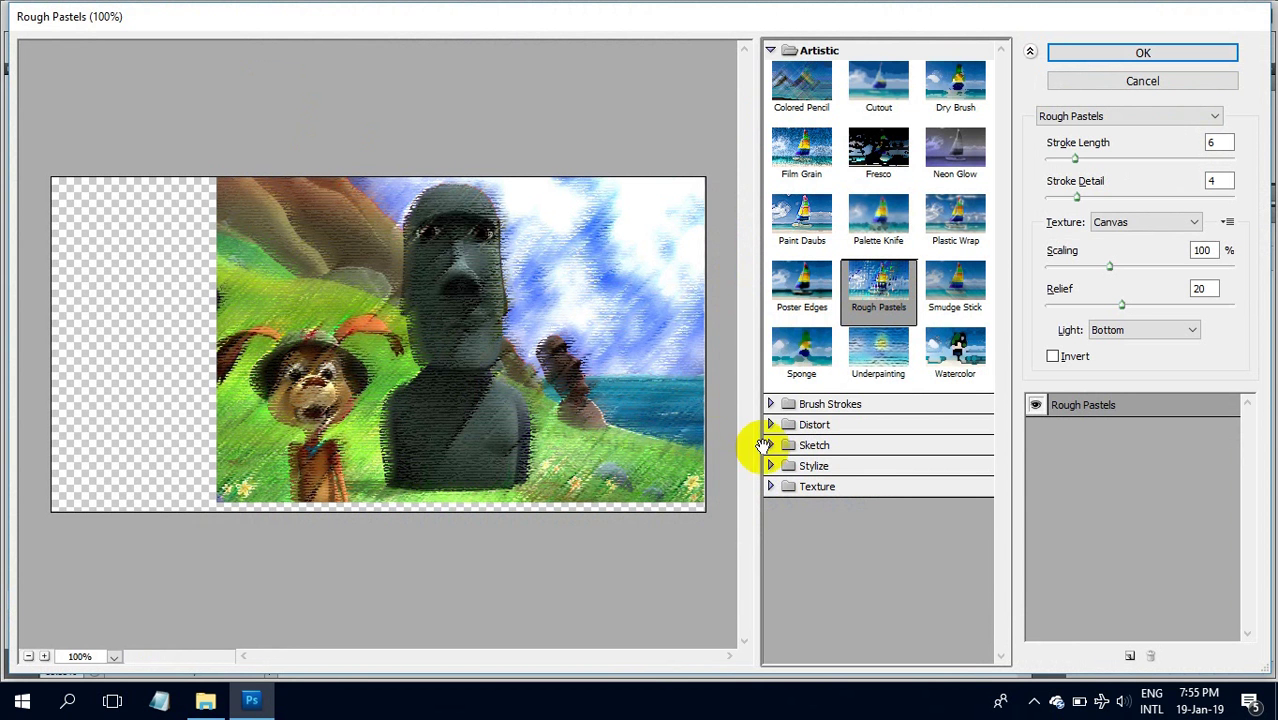
pyautogui.click(1131, 656)
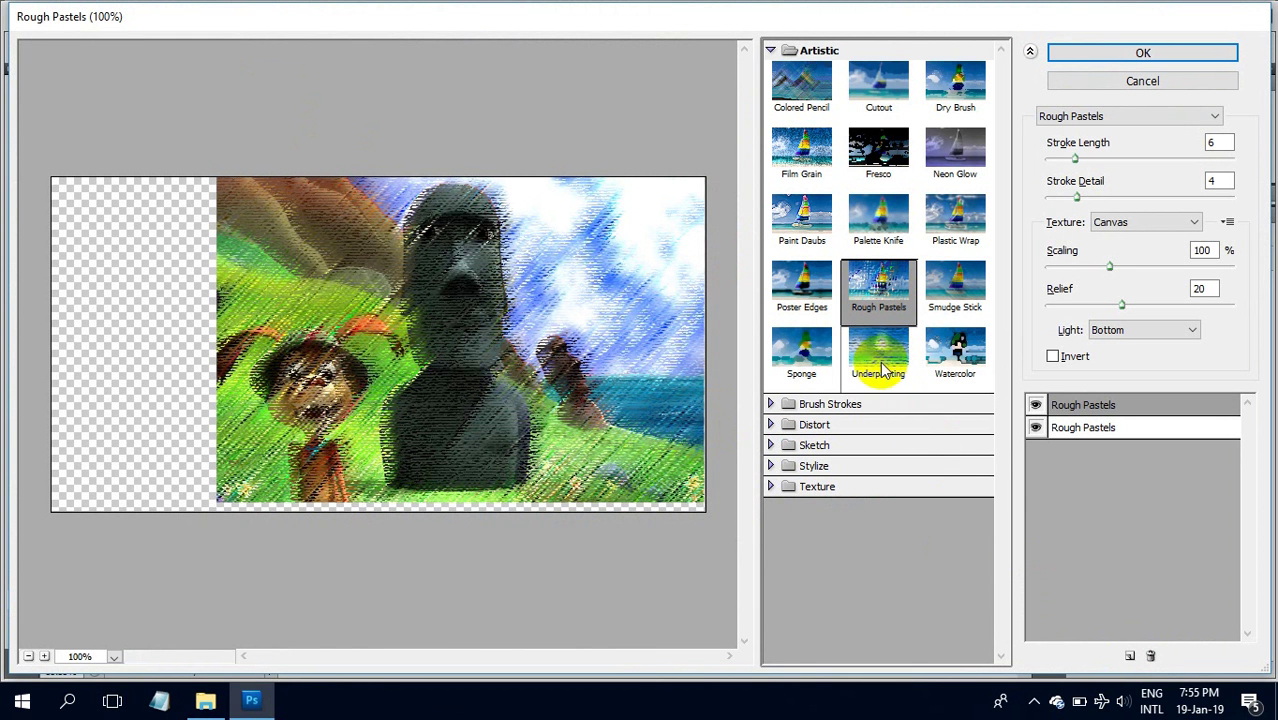
pyautogui.click(1035, 425)
pyautogui.click(956, 360)
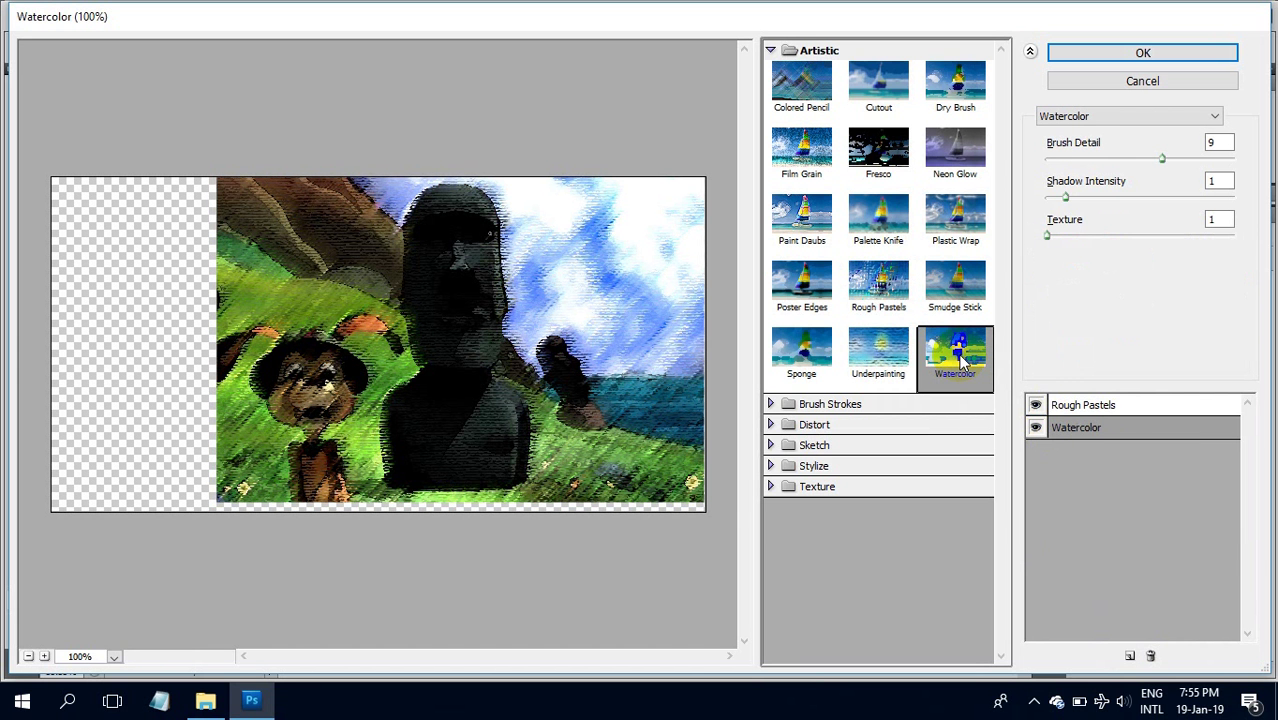
# Compare the preview with the Rough Pastels and Watercolor effects individually hidden and shown
pyautogui.click(1035, 406)
pyautogui.click(1035, 405)
pyautogui.click(1035, 427)
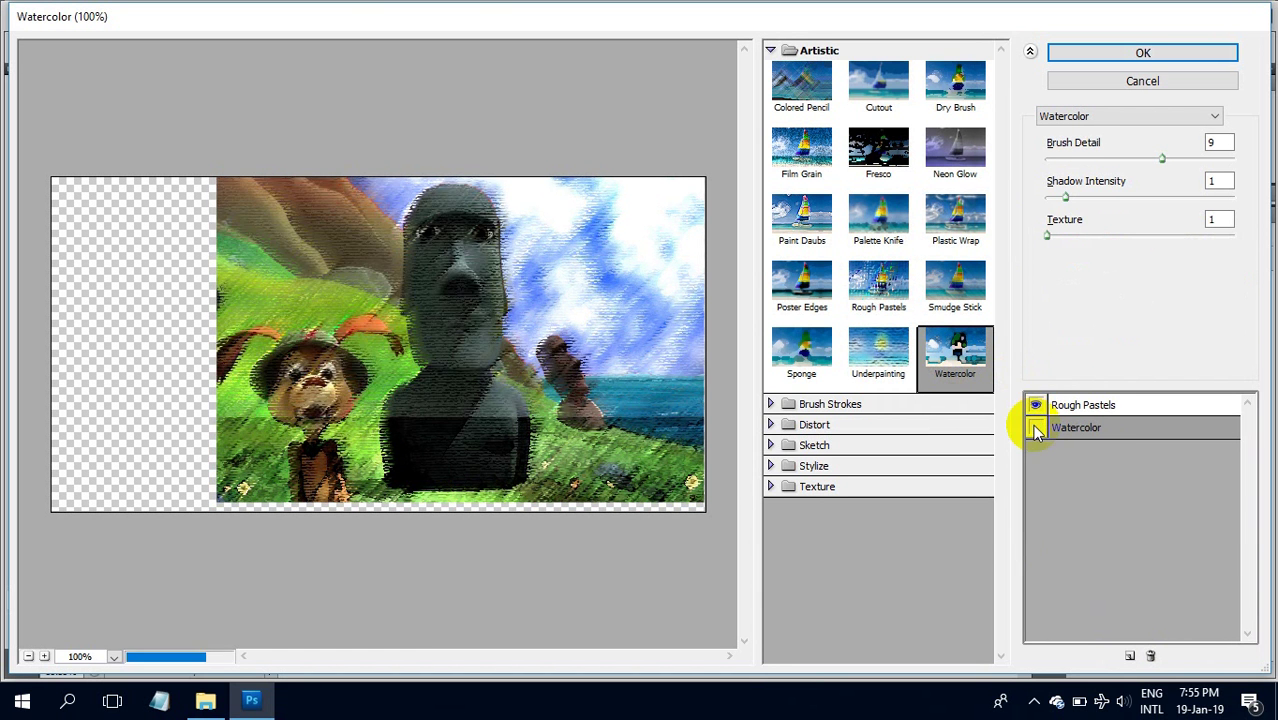
pyautogui.click(1035, 427)
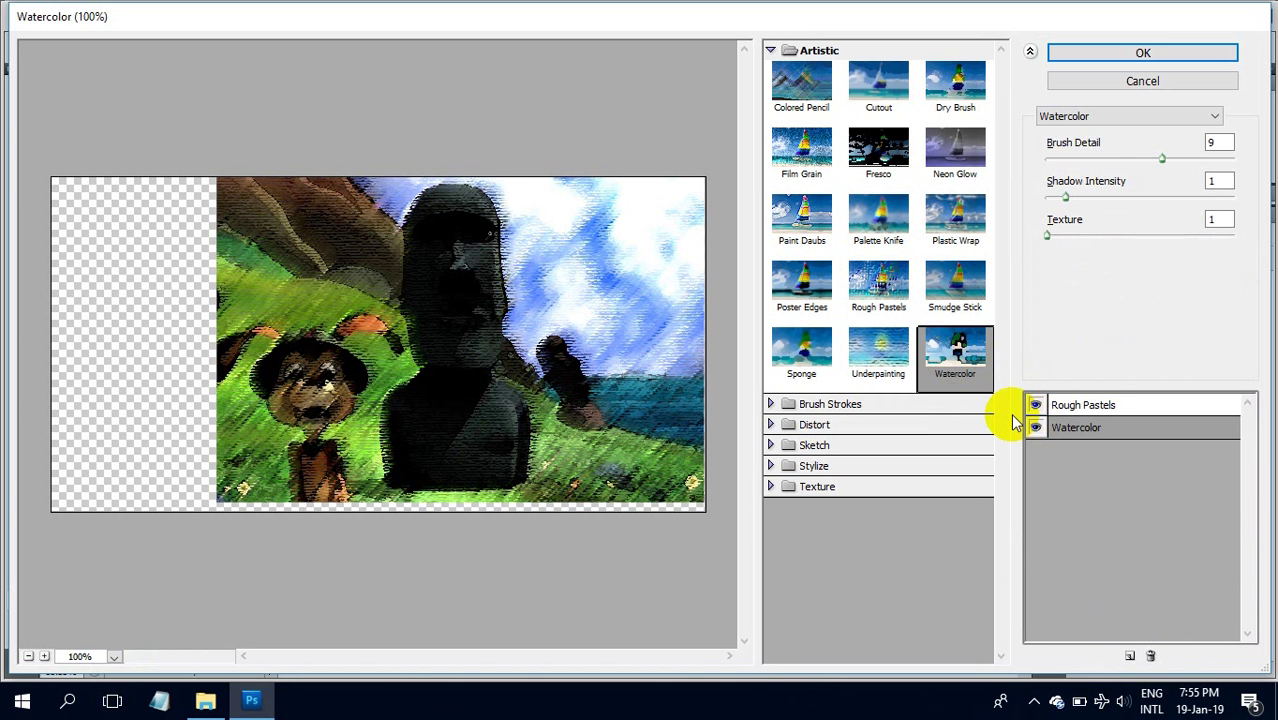
# Delete the Rough Pastels effect and apply only Watercolor to the upper-right picture as a smart filter
pyautogui.click(1097, 411)
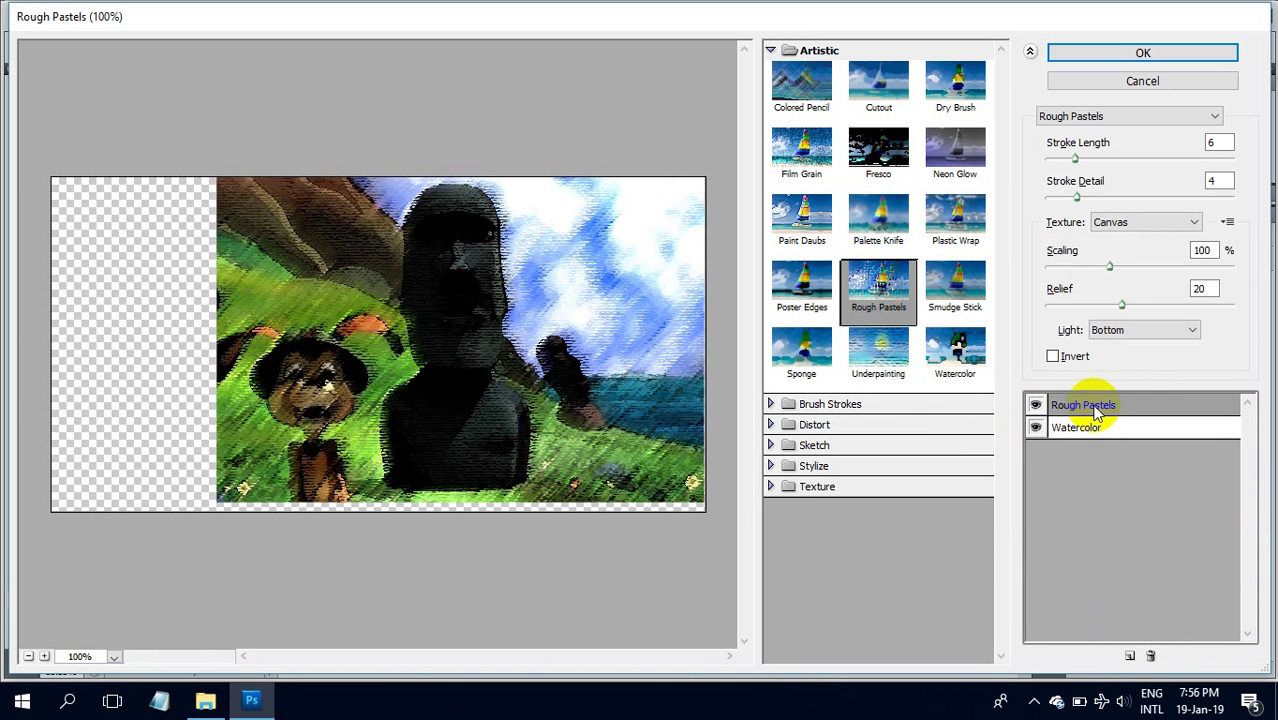
pyautogui.click(1152, 657)
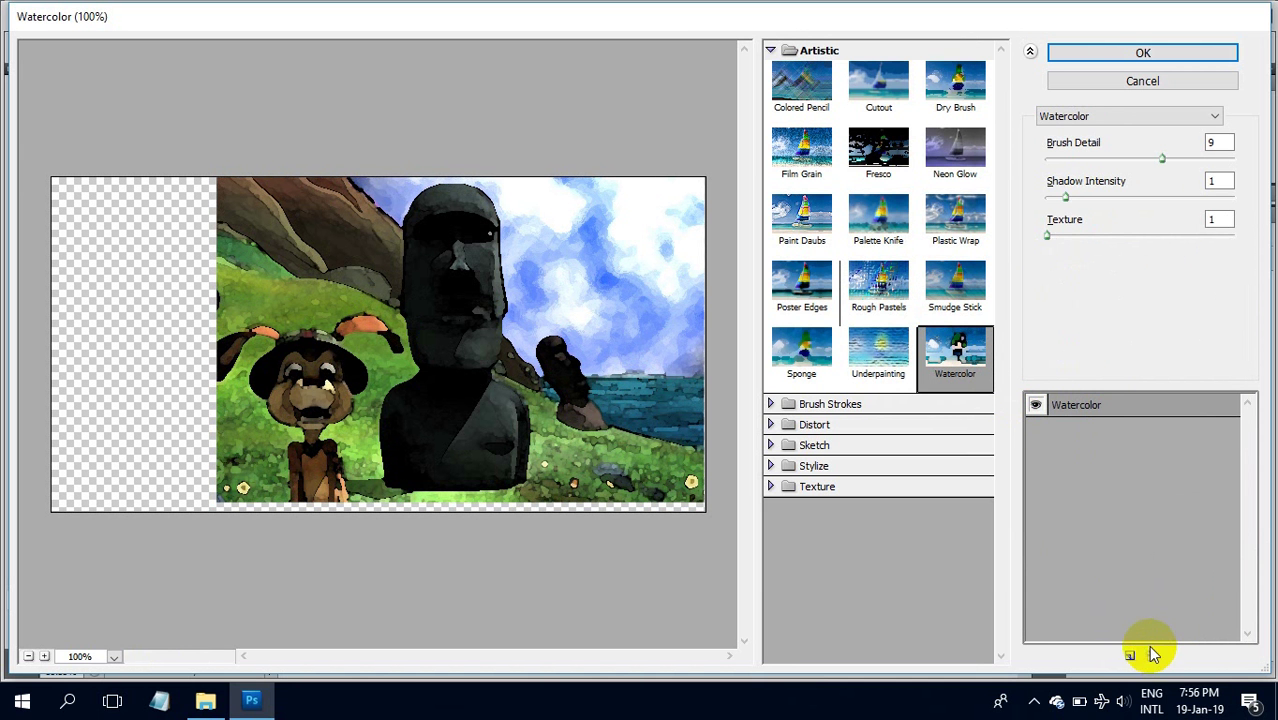
pyautogui.click(1120, 55)
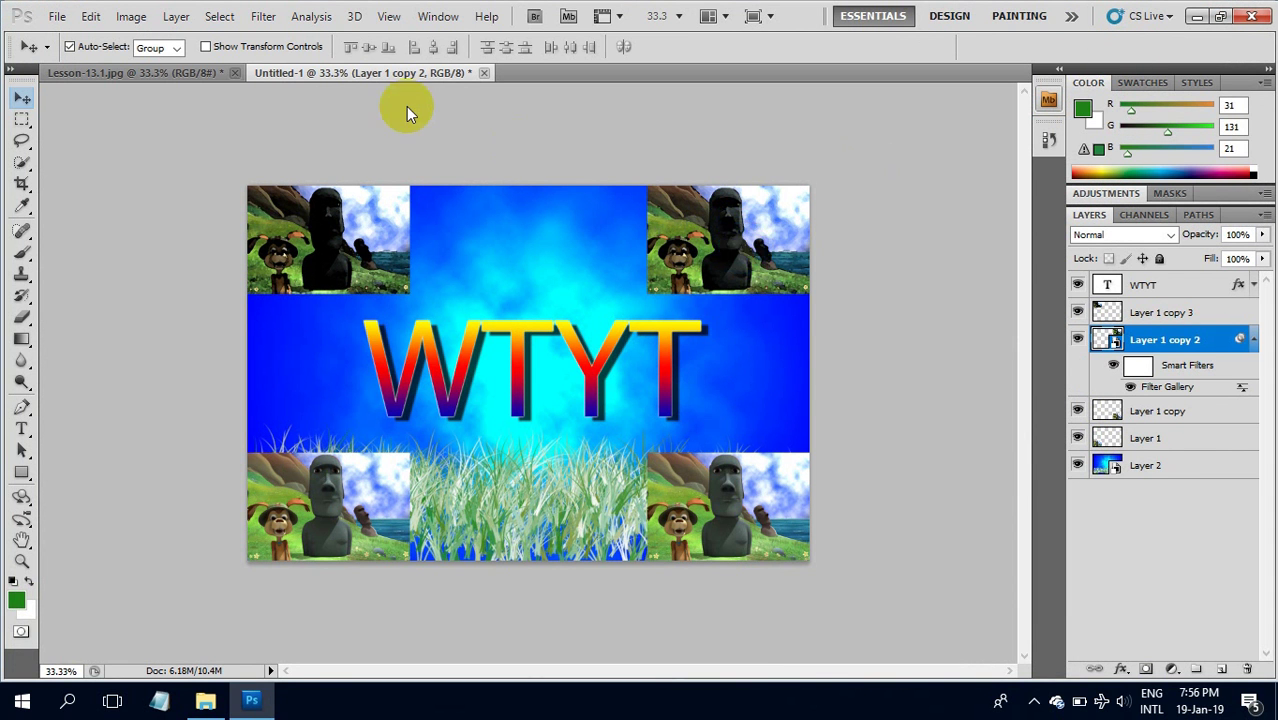
# Apply a Sketch Graphic Pen effect from the Filter Gallery to the upper-right picture as a second smart filter and collapse its filter list
pyautogui.click(264, 17)
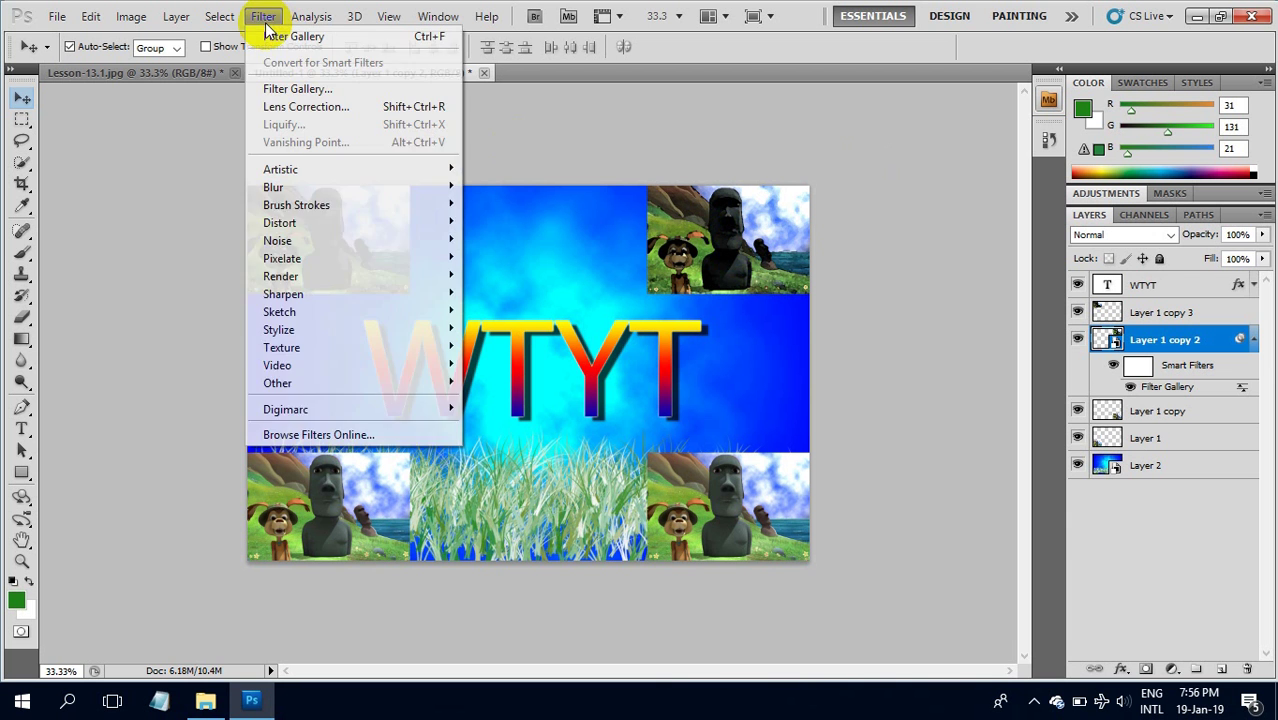
pyautogui.click(293, 94)
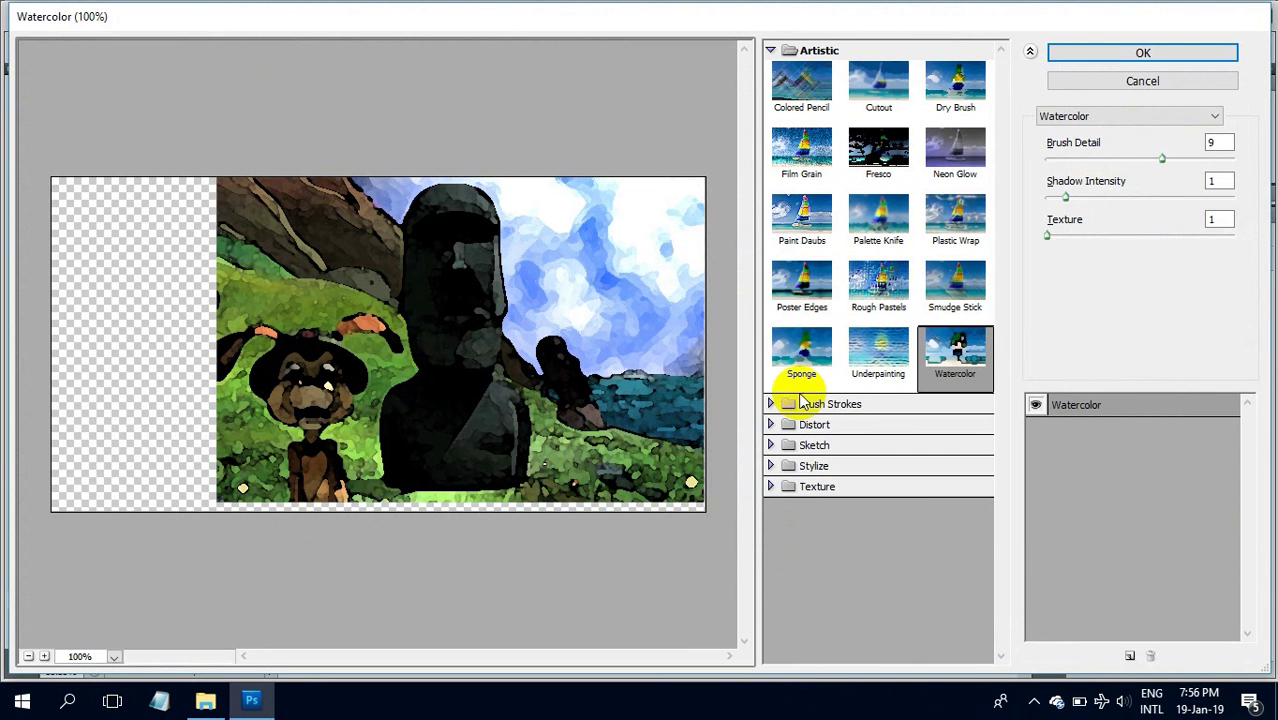
pyautogui.click(771, 406)
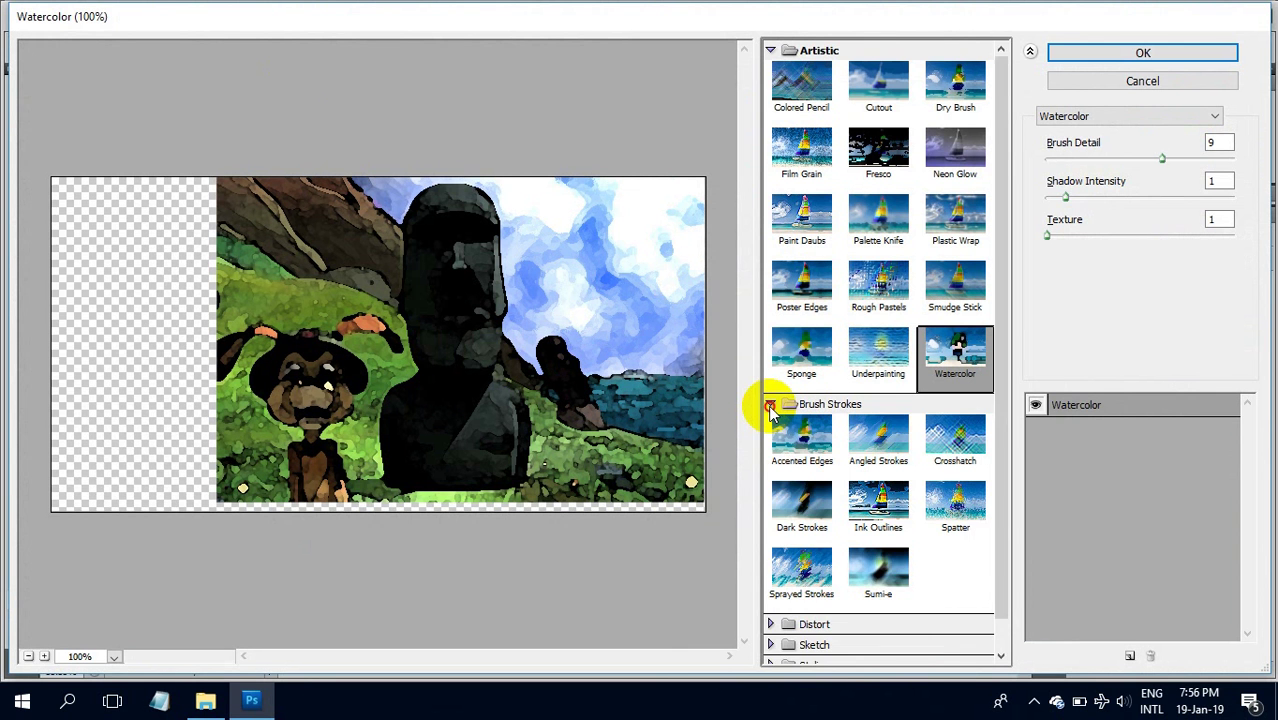
pyautogui.click(771, 405)
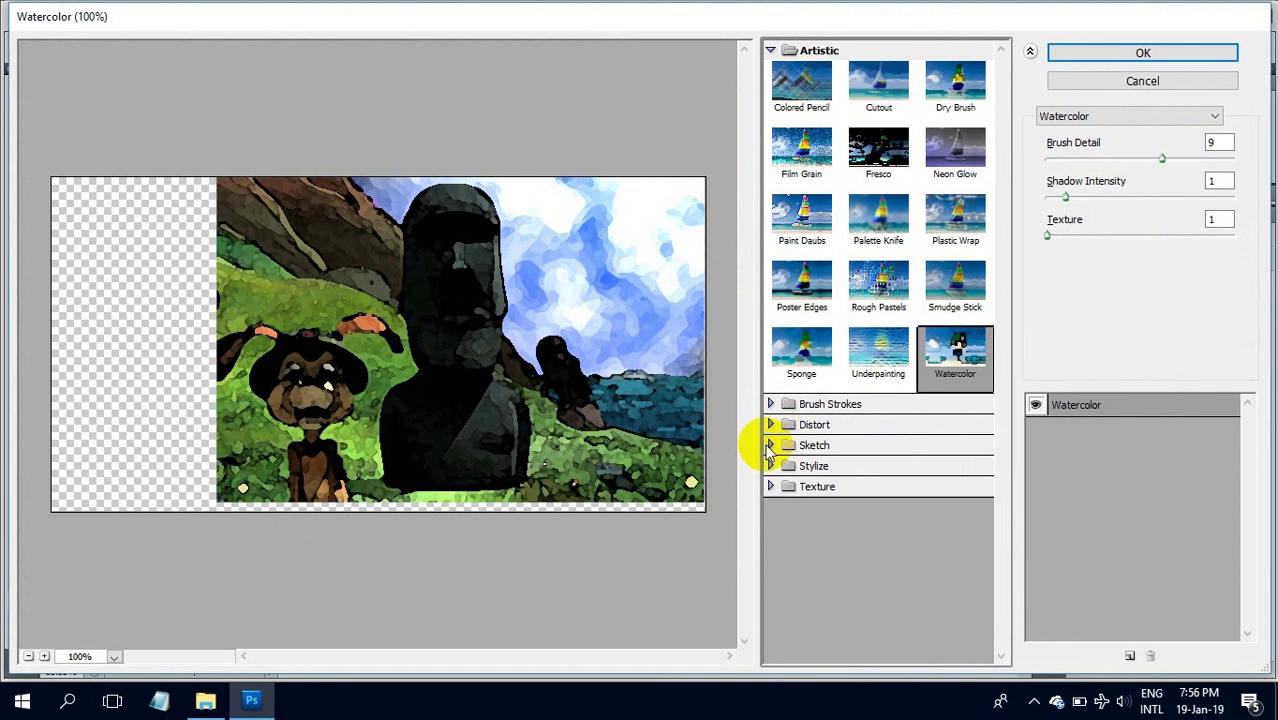
pyautogui.click(768, 445)
pyautogui.click(955, 548)
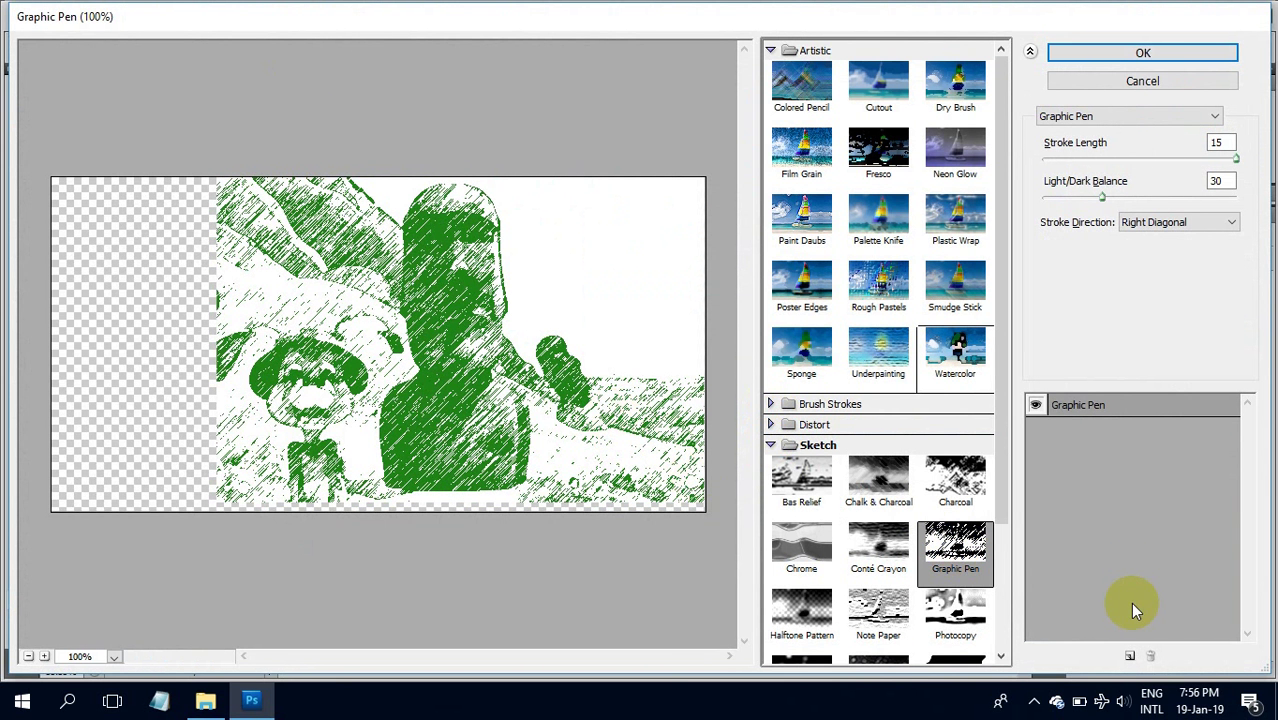
pyautogui.click(1141, 52)
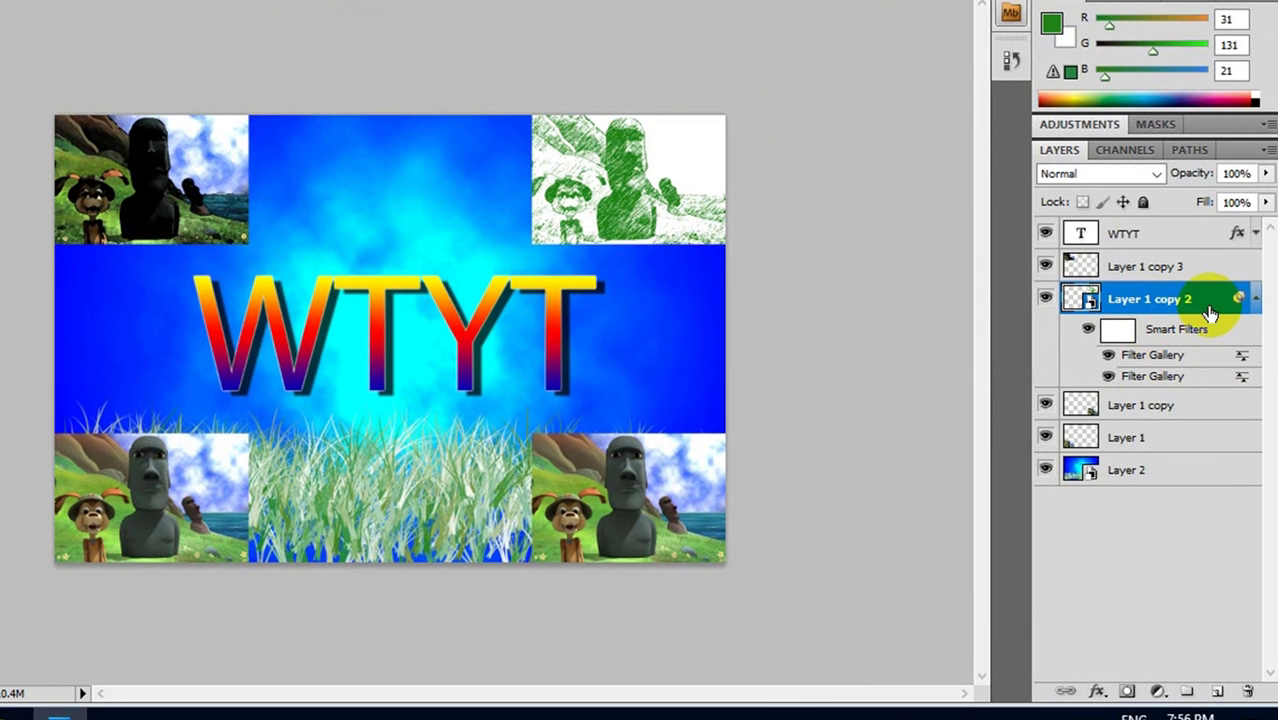
pyautogui.click(1253, 300)
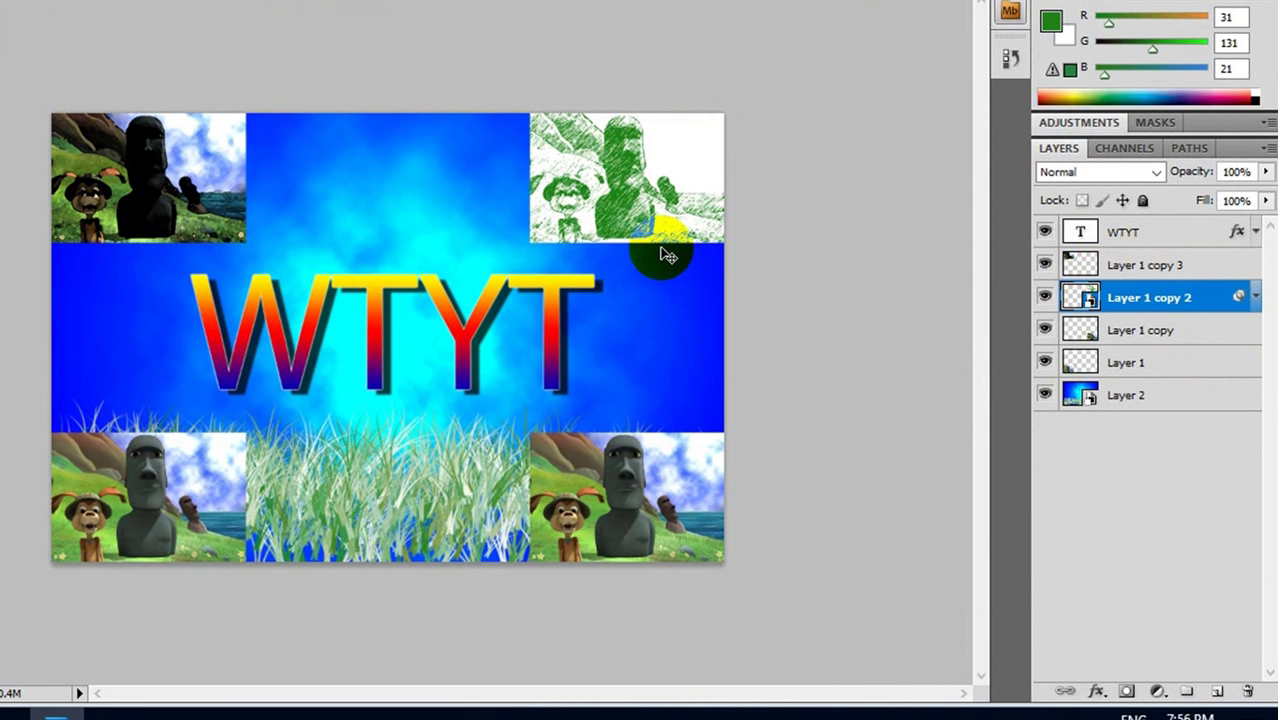
# Convert the lower-left picture's layer, Layer 1, to a smart object and rasterize it back to a normal layer
pyautogui.click(193, 487)
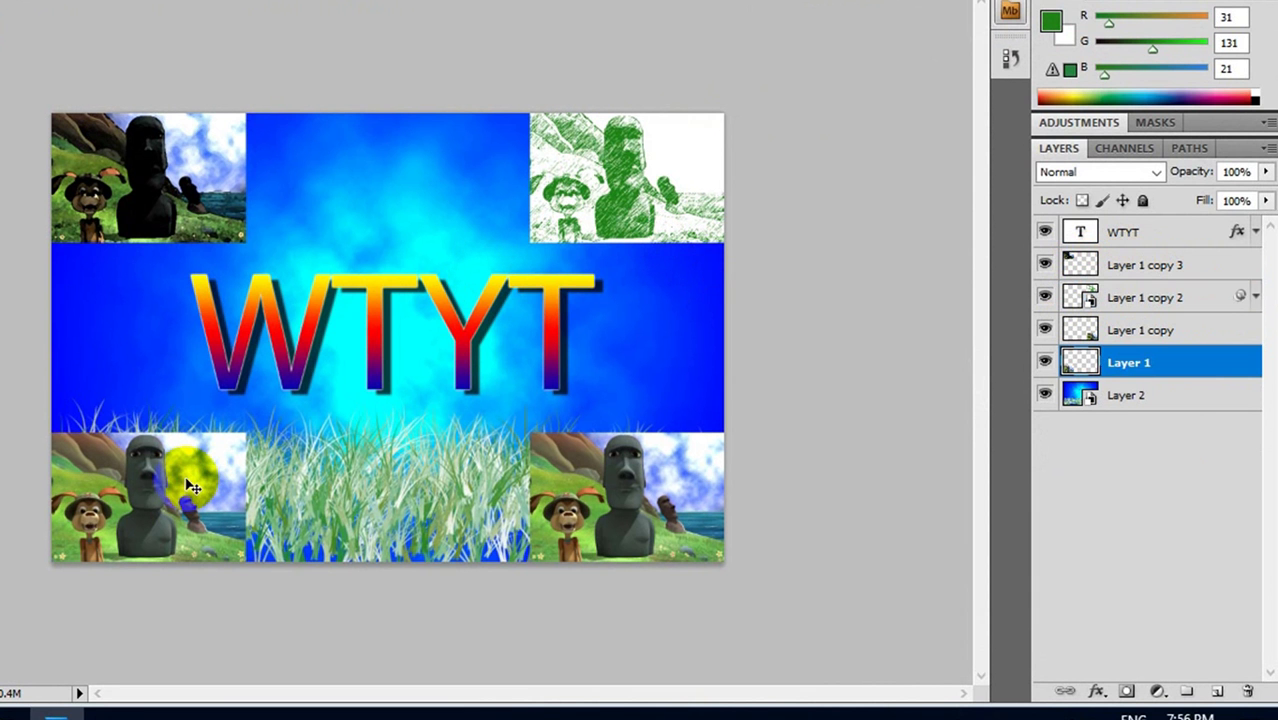
pyautogui.rightClick(1143, 370)
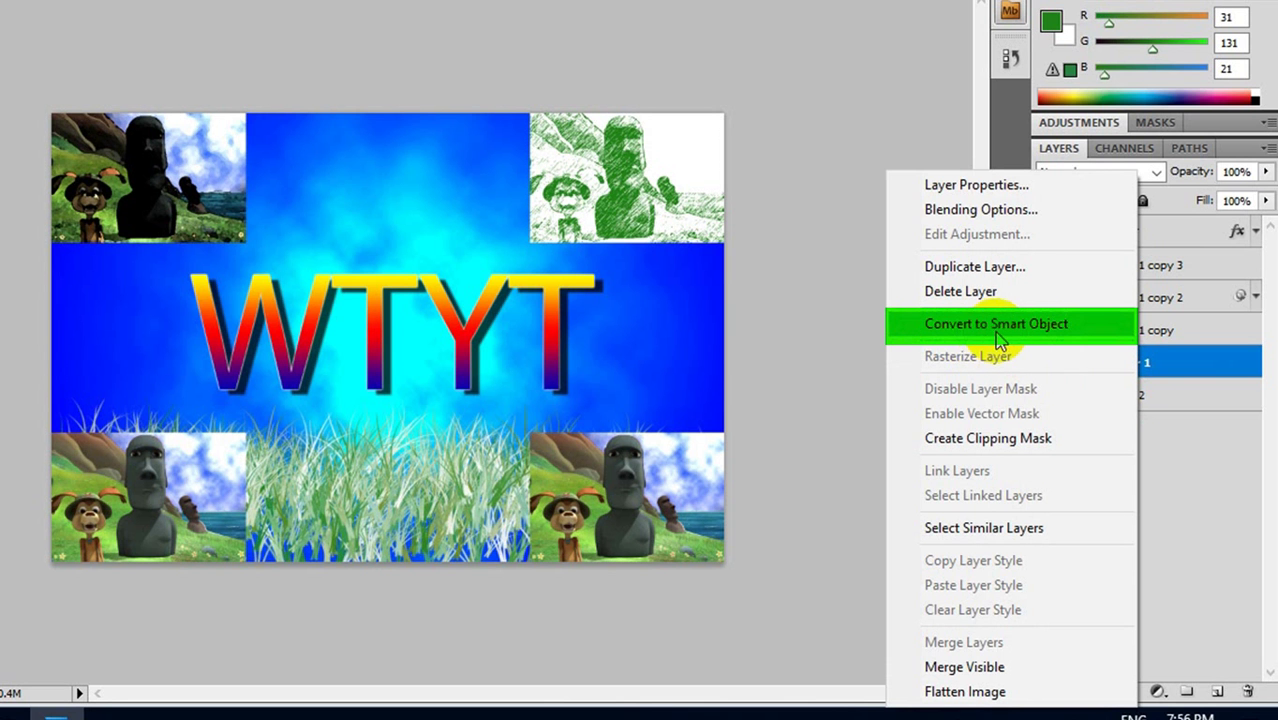
pyautogui.click(1044, 329)
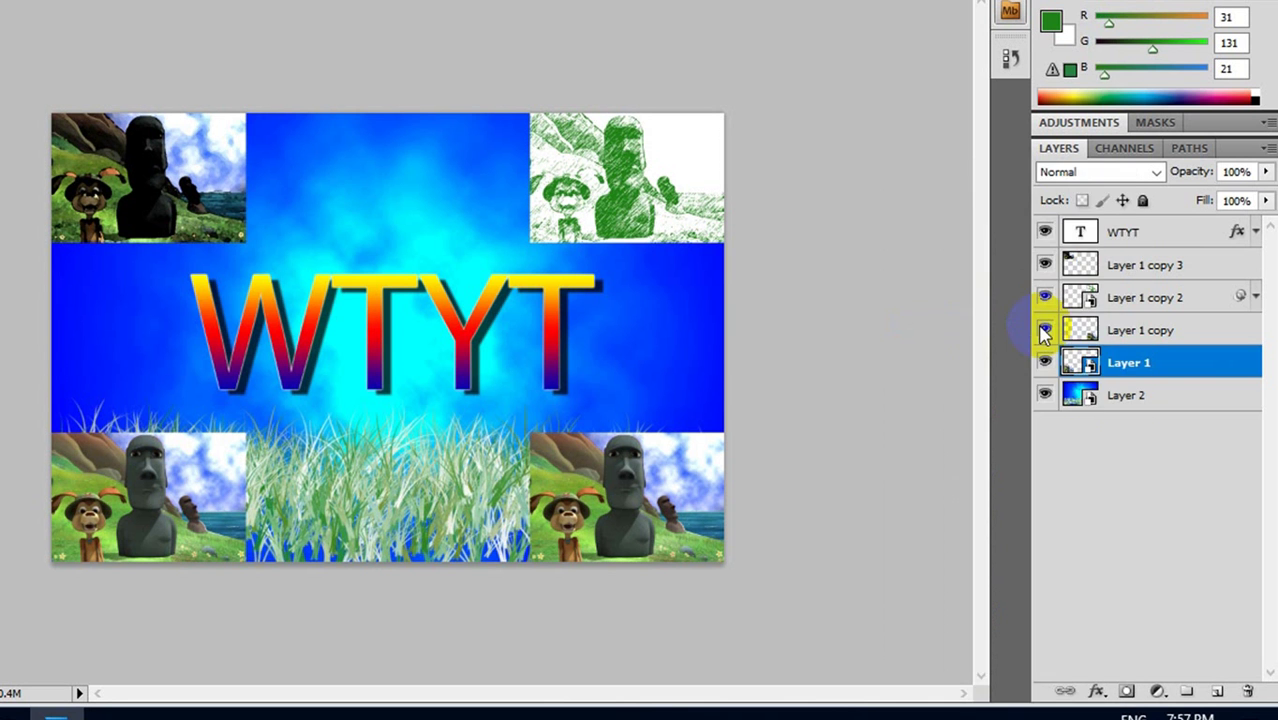
pyautogui.rightClick(1120, 371)
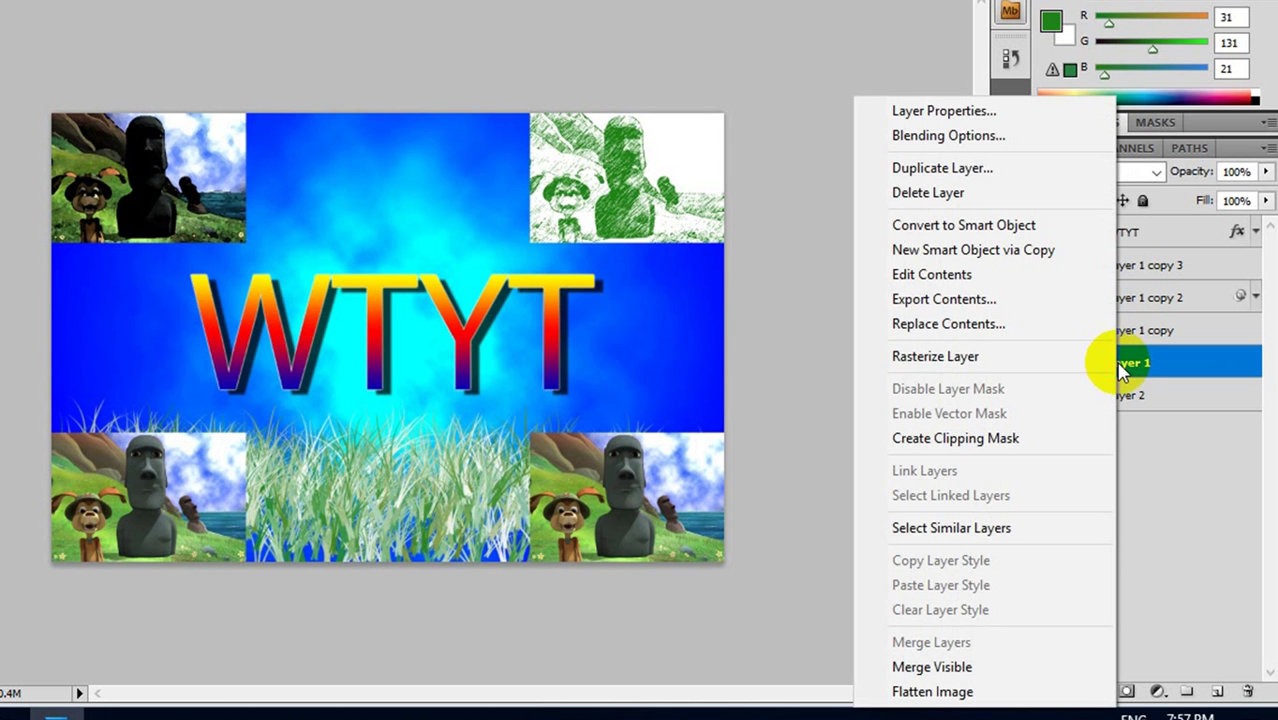
pyautogui.click(958, 365)
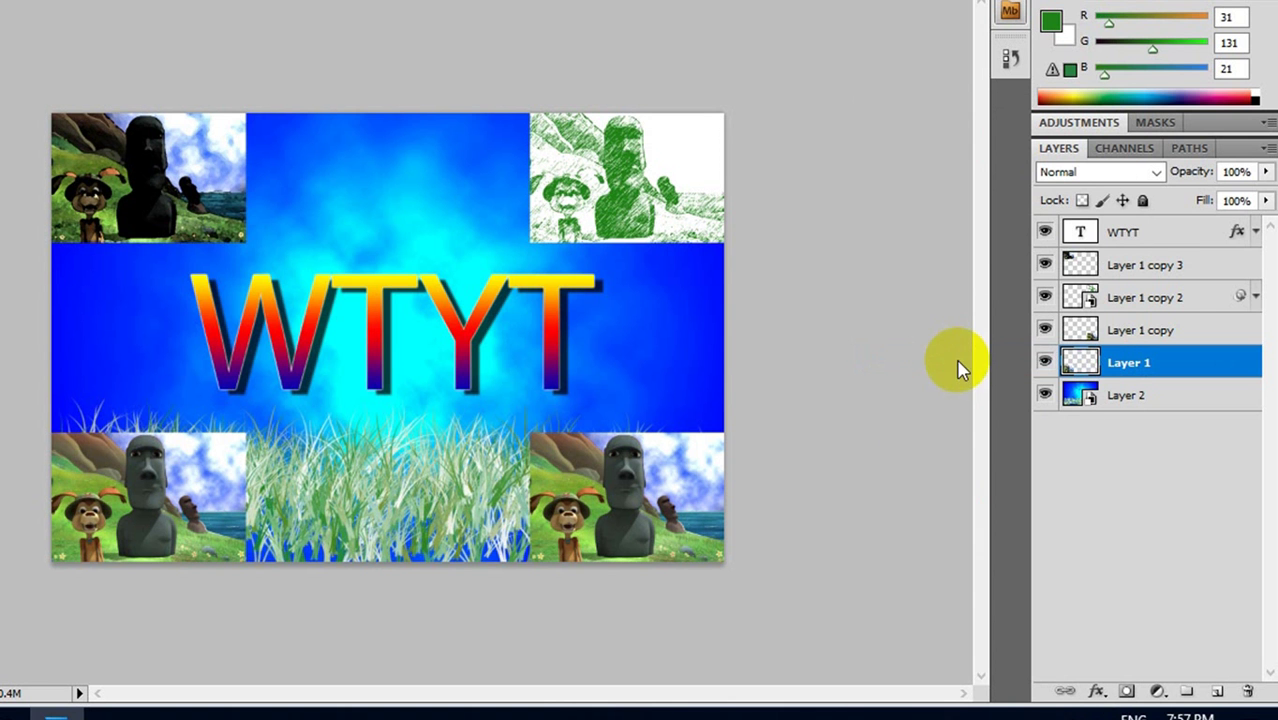
# Convert Layer 1 to a smart object and copy the smart filters of Layer 1 copy 2 onto it
pyautogui.rightClick(1130, 362)
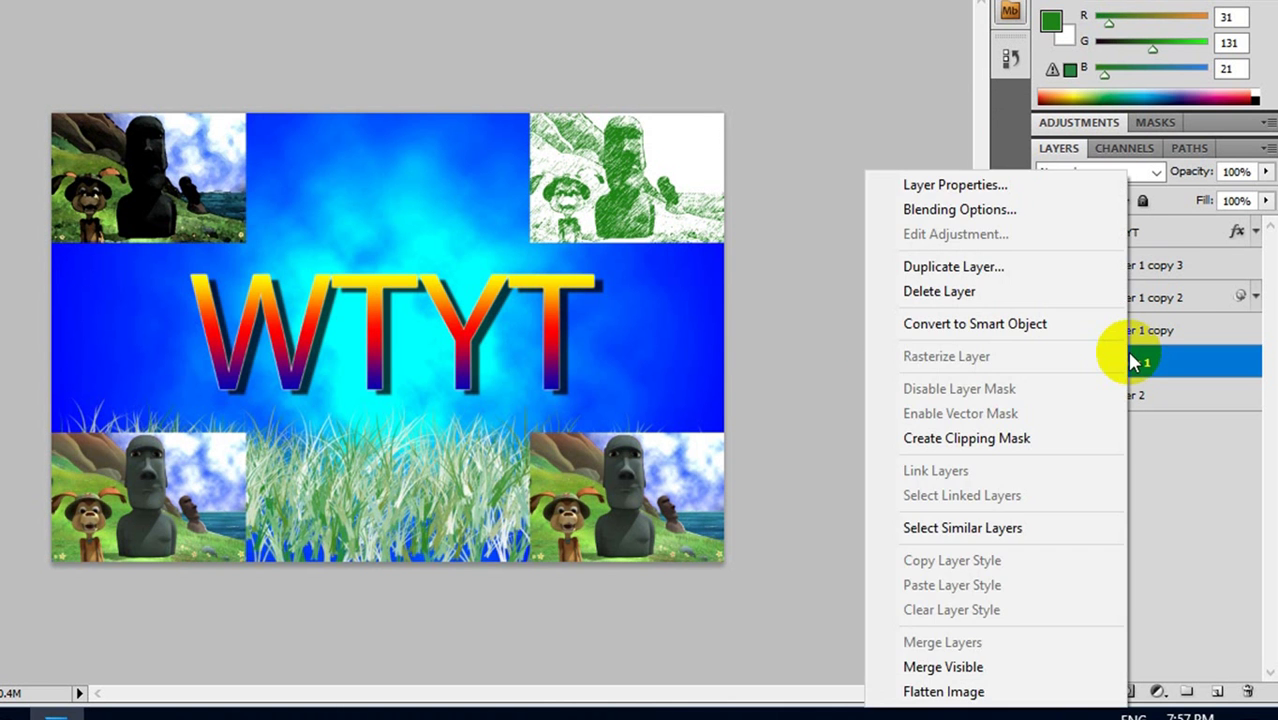
pyautogui.click(978, 330)
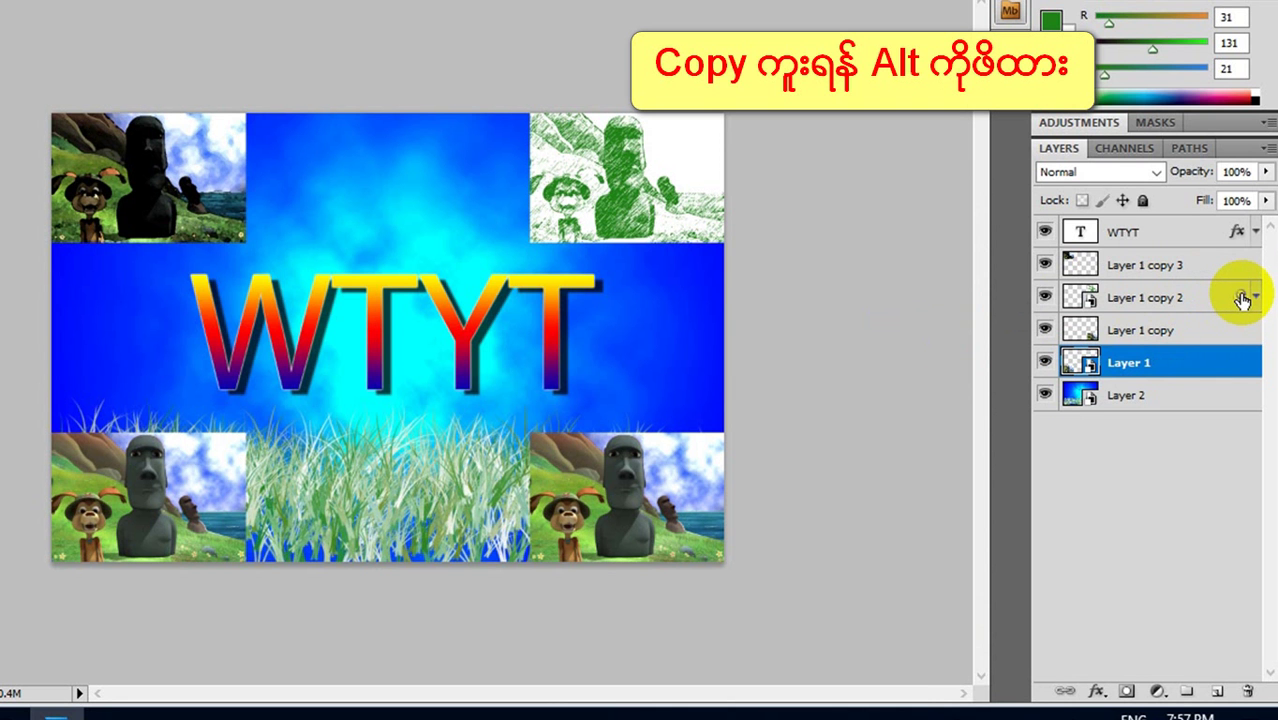
pyautogui.moveTo(1242, 297); pyautogui.dragTo(1231, 363)
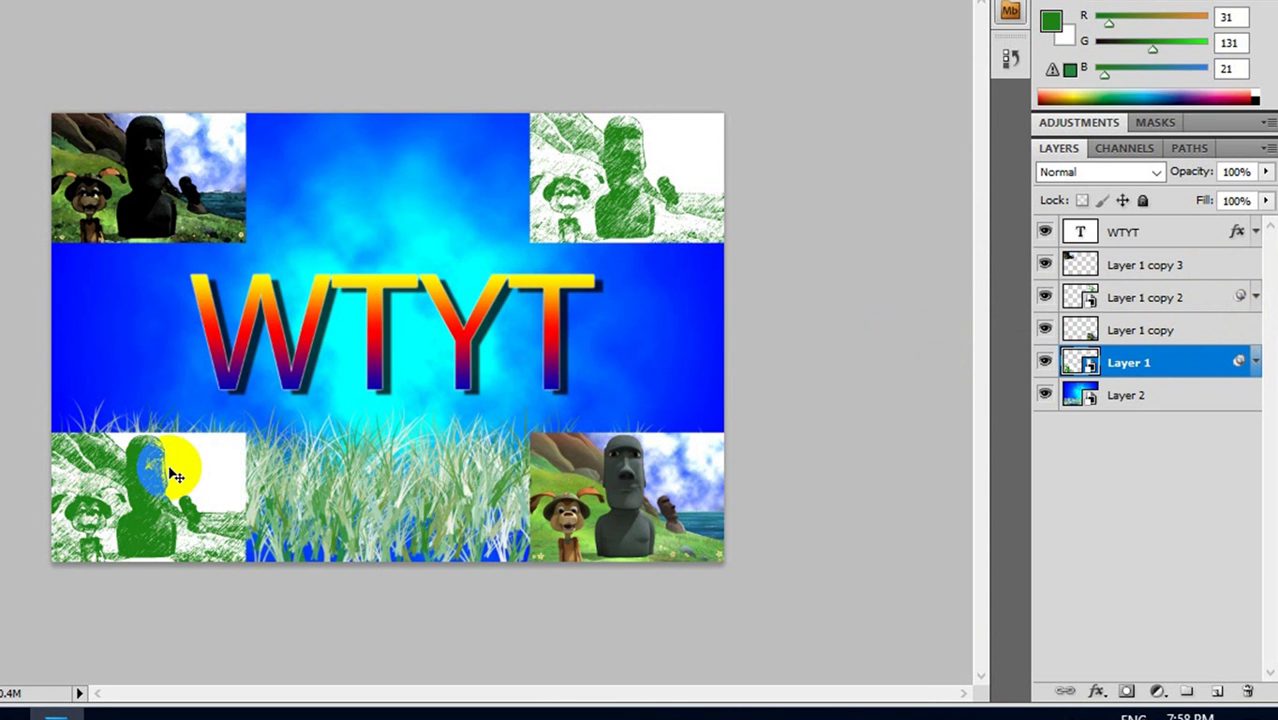
# Convert the lower-right picture's layer, Layer 1 copy, to a smart object and copy the smart filters of Layer 1 copy 2 onto it
pyautogui.click(665, 492)
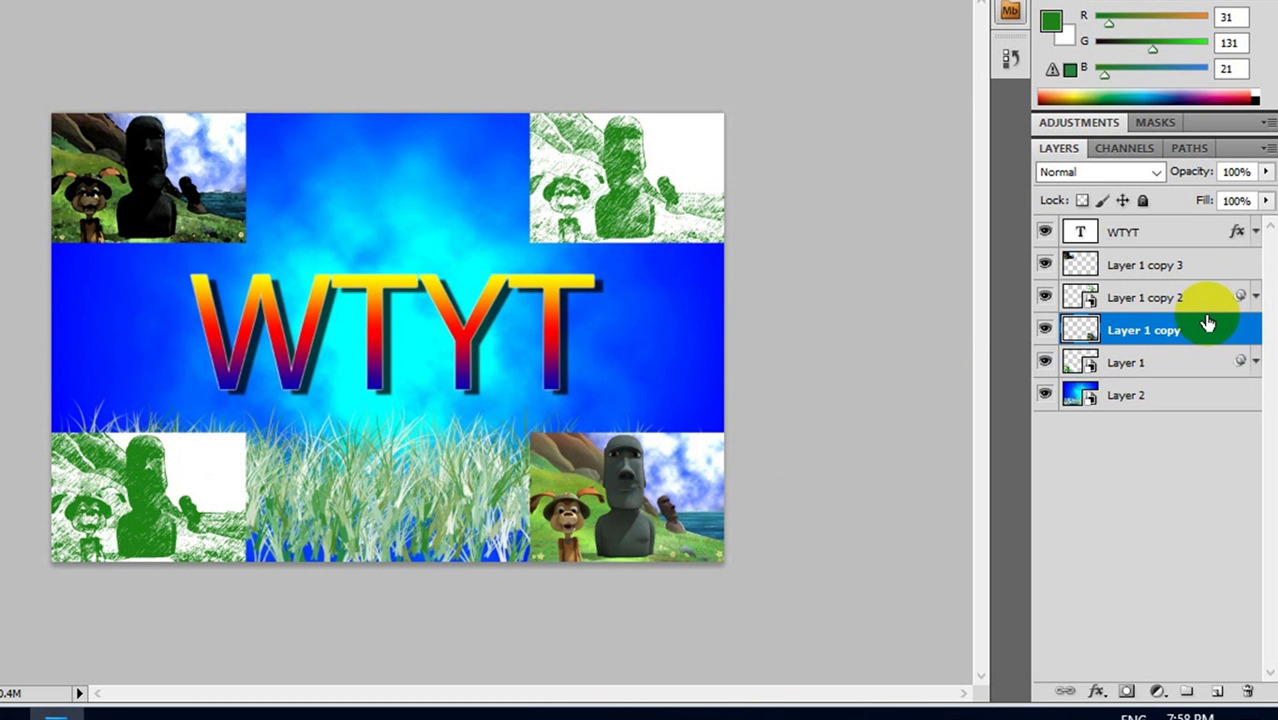
pyautogui.rightClick(1122, 333)
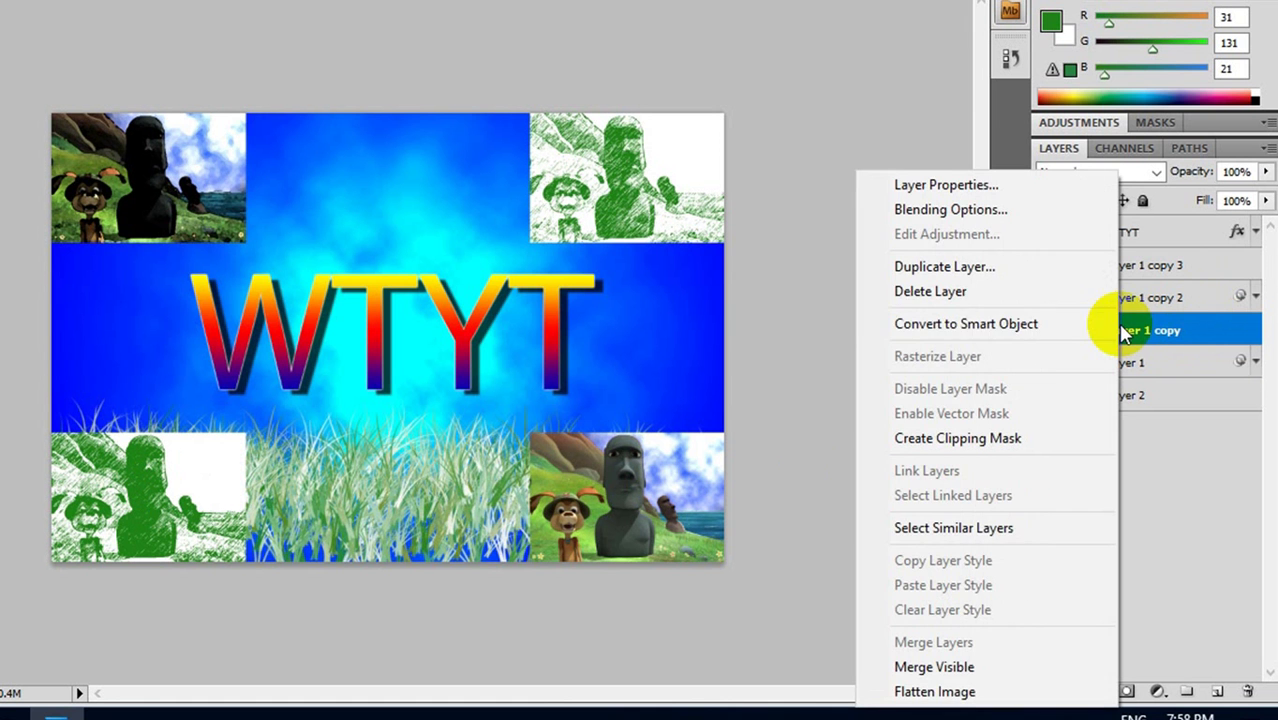
pyautogui.click(958, 322)
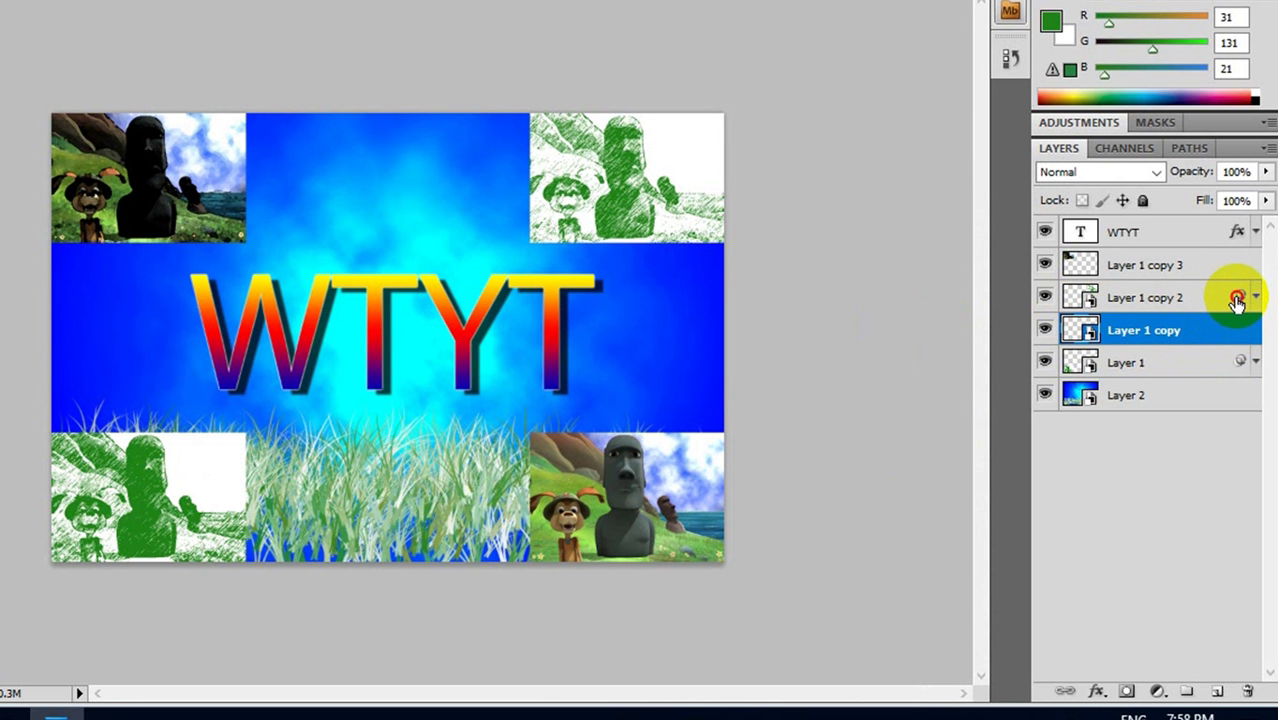
pyautogui.moveTo(1237, 298); pyautogui.dragTo(1238, 331)
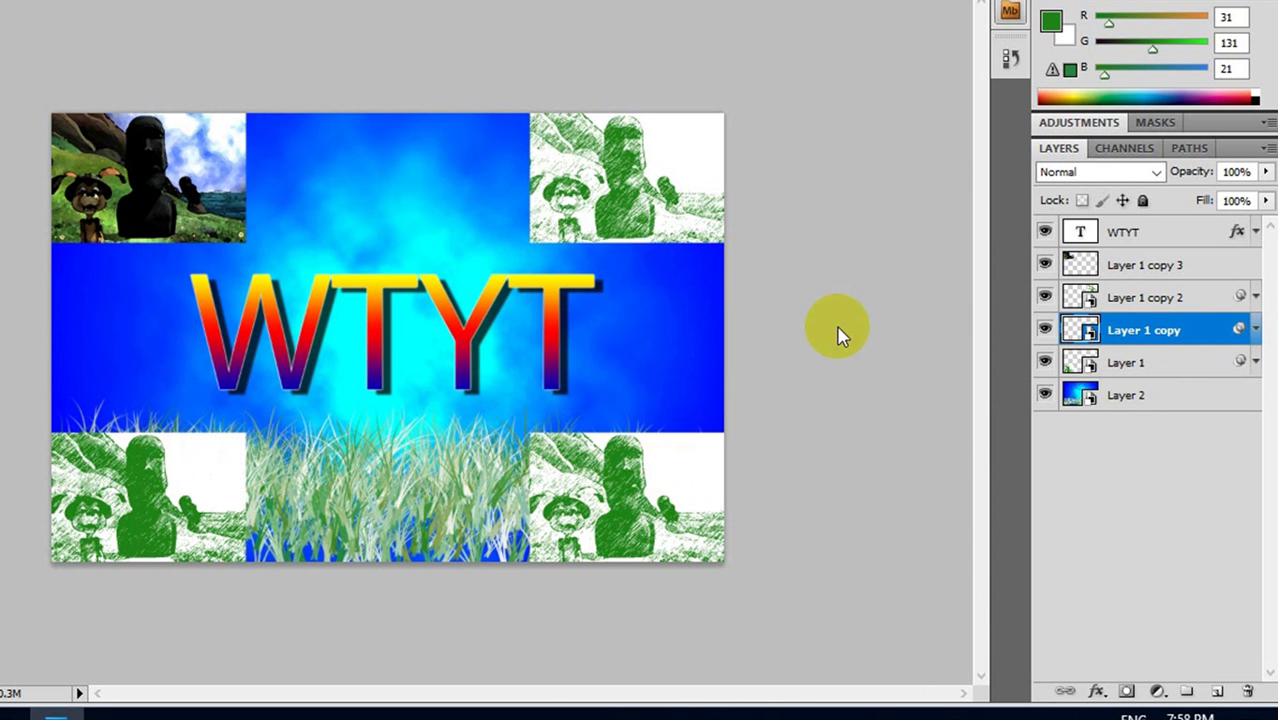
# Link the layers Layer 1 copy 3 and Layer 1 copy 2 and move the two upper corner pictures together slightly to the right
pyautogui.click(122, 185)
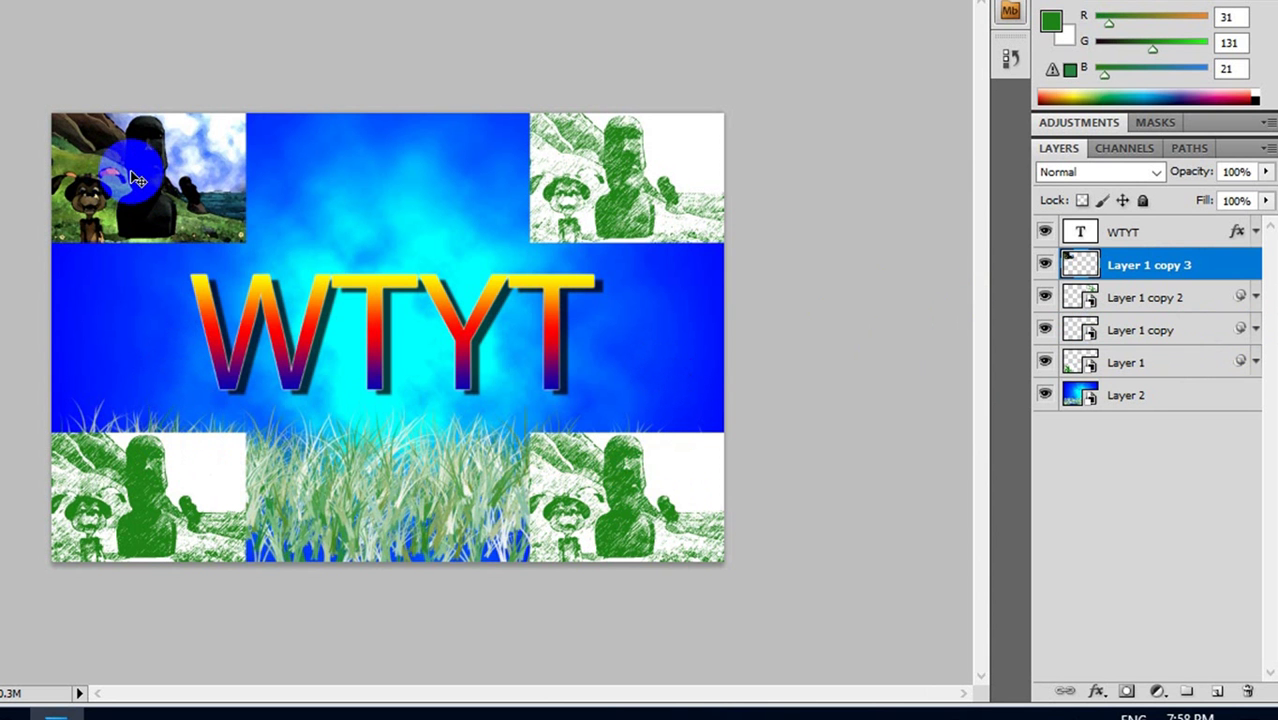
pyautogui.moveTo(143, 175)
pyautogui.mouseDown()
pyautogui.moveTo(187, 176)
pyautogui.moveTo(143, 176)
pyautogui.mouseUp()
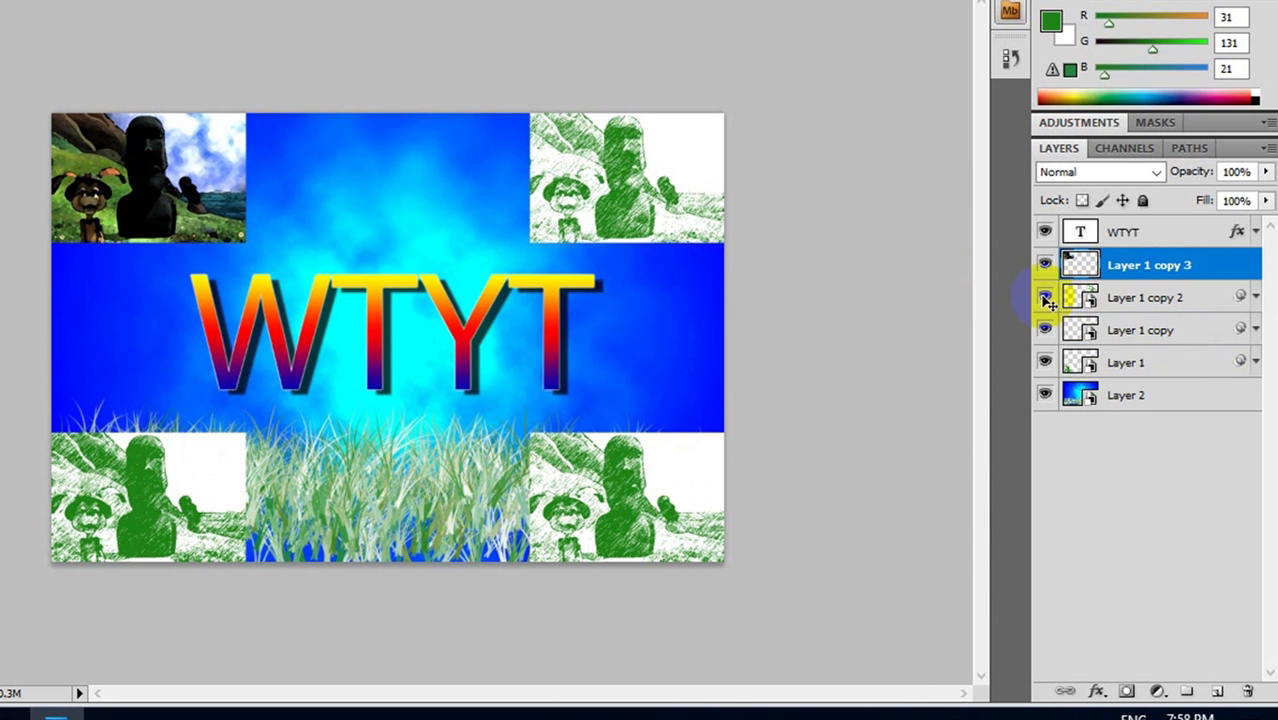
pyautogui.click(660, 190)
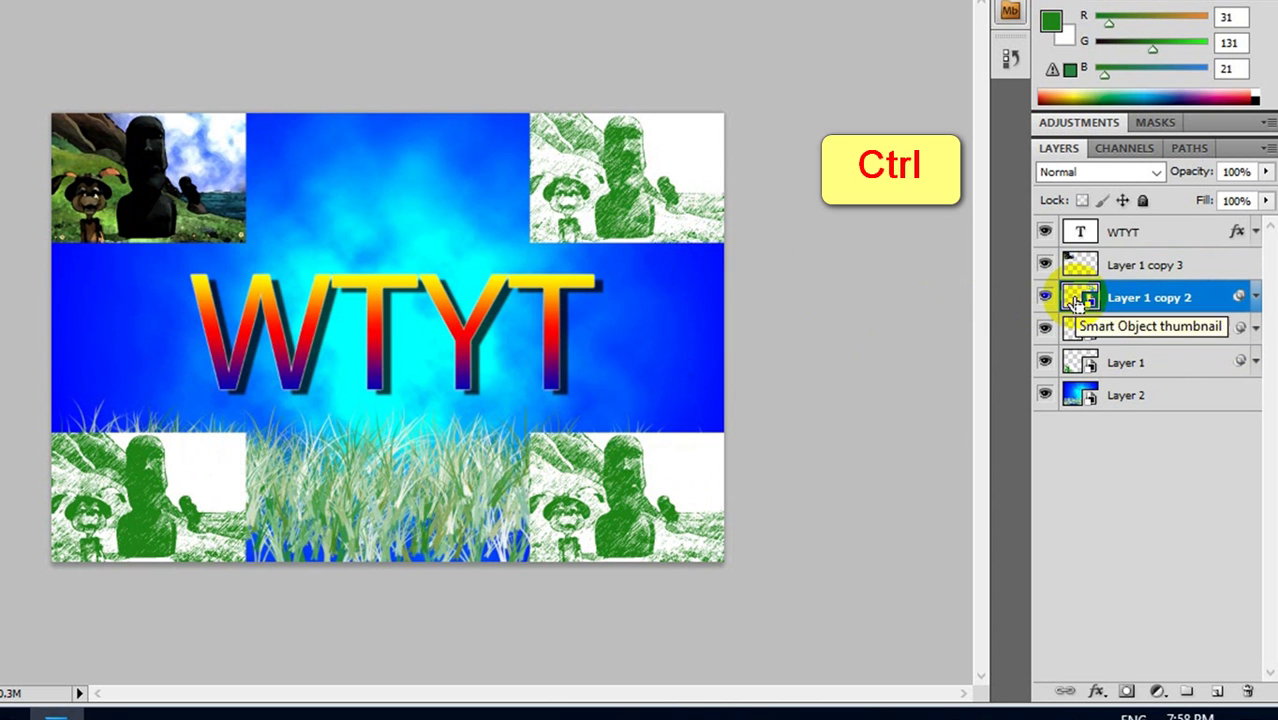
pyautogui.keyDown('ctrl'); pyautogui.click(1175, 266); pyautogui.keyUp('ctrl')
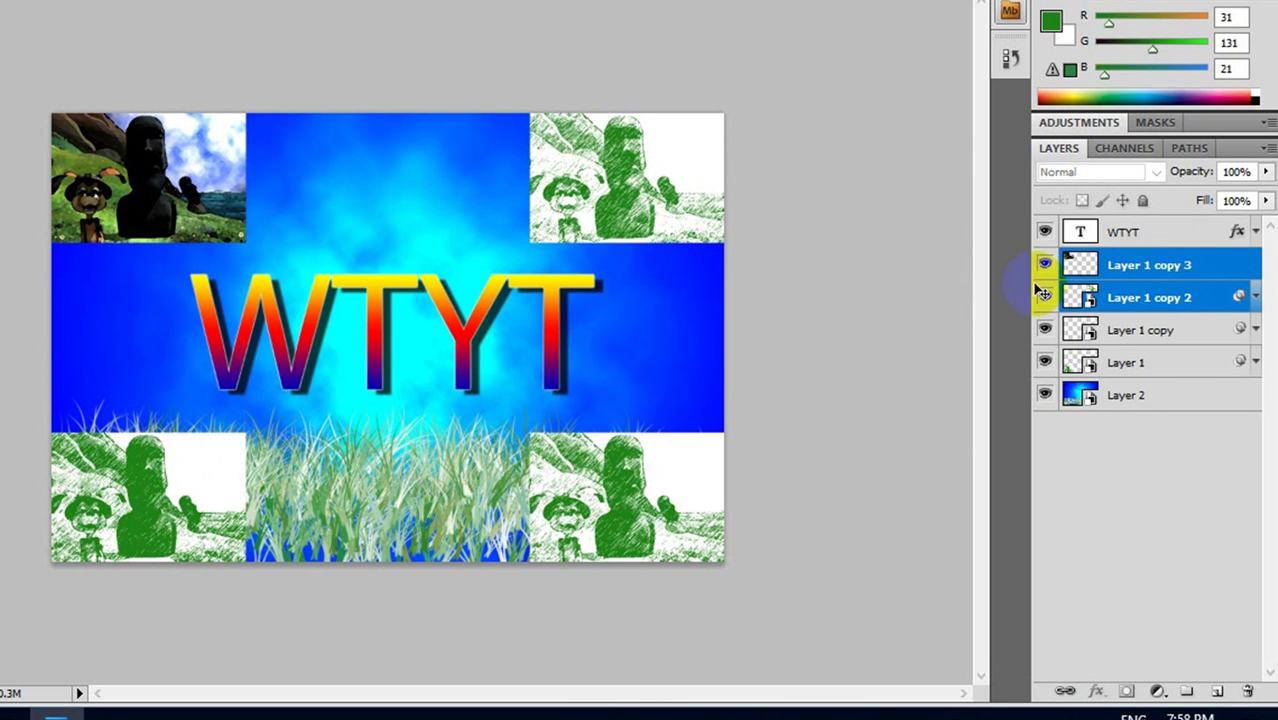
pyautogui.click(1067, 687)
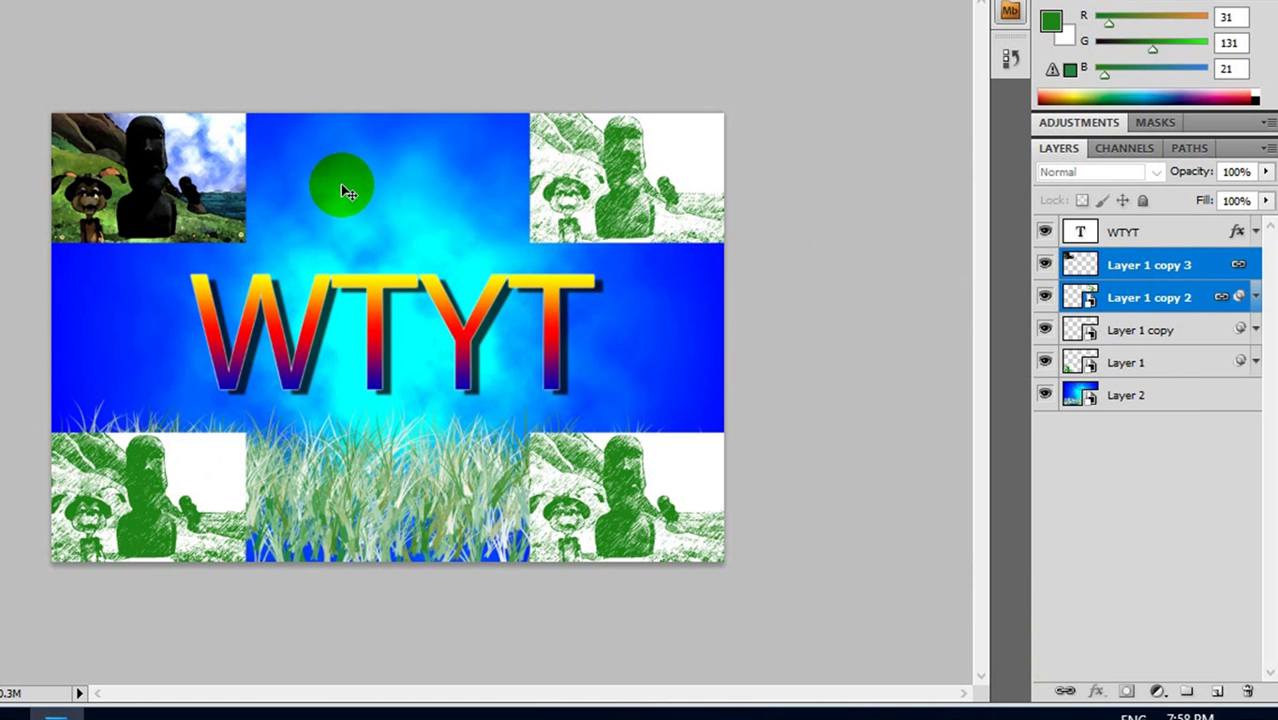
pyautogui.moveTo(590, 183)
pyautogui.mouseDown()
pyautogui.moveTo(591, 235)
pyautogui.moveTo(605, 210)
pyautogui.moveTo(597, 186)
pyautogui.mouseUp()
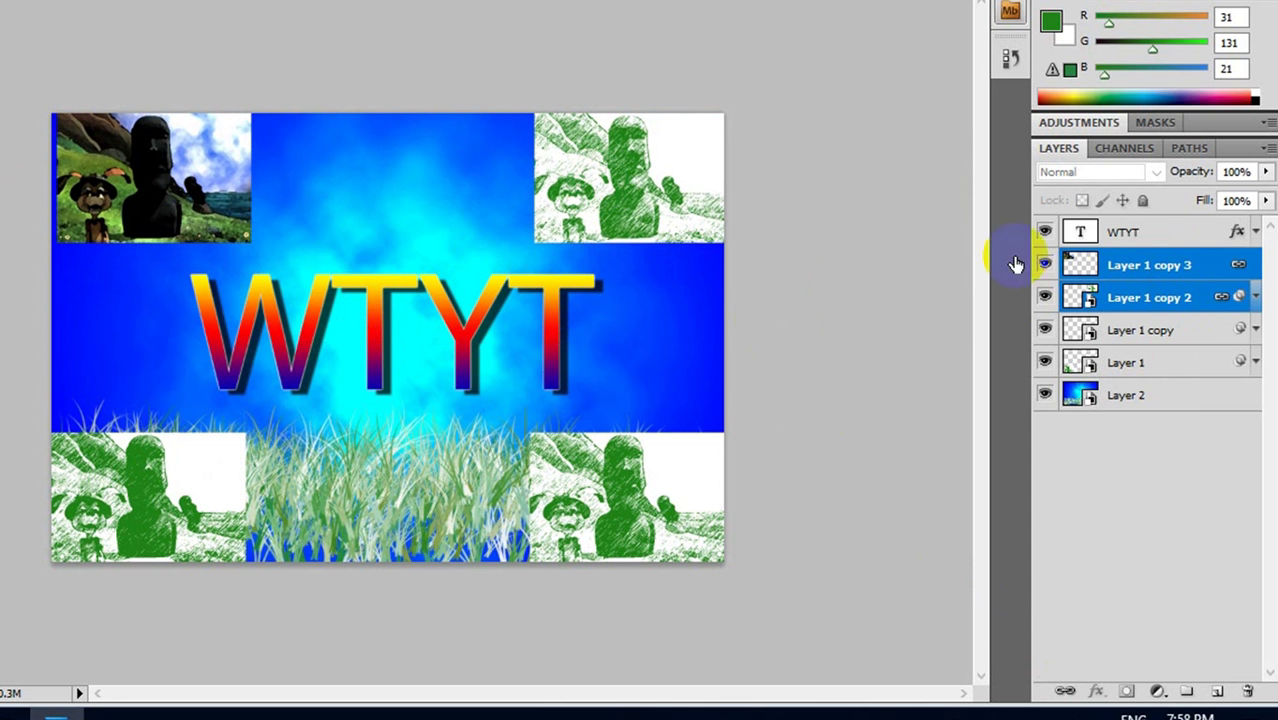
# Link the WTYT text layer with the two upper picture layers and move all three slightly left, placing the pictures back in their corners
pyautogui.keyDown('ctrl'); pyautogui.click(1130, 234); pyautogui.keyUp('ctrl')
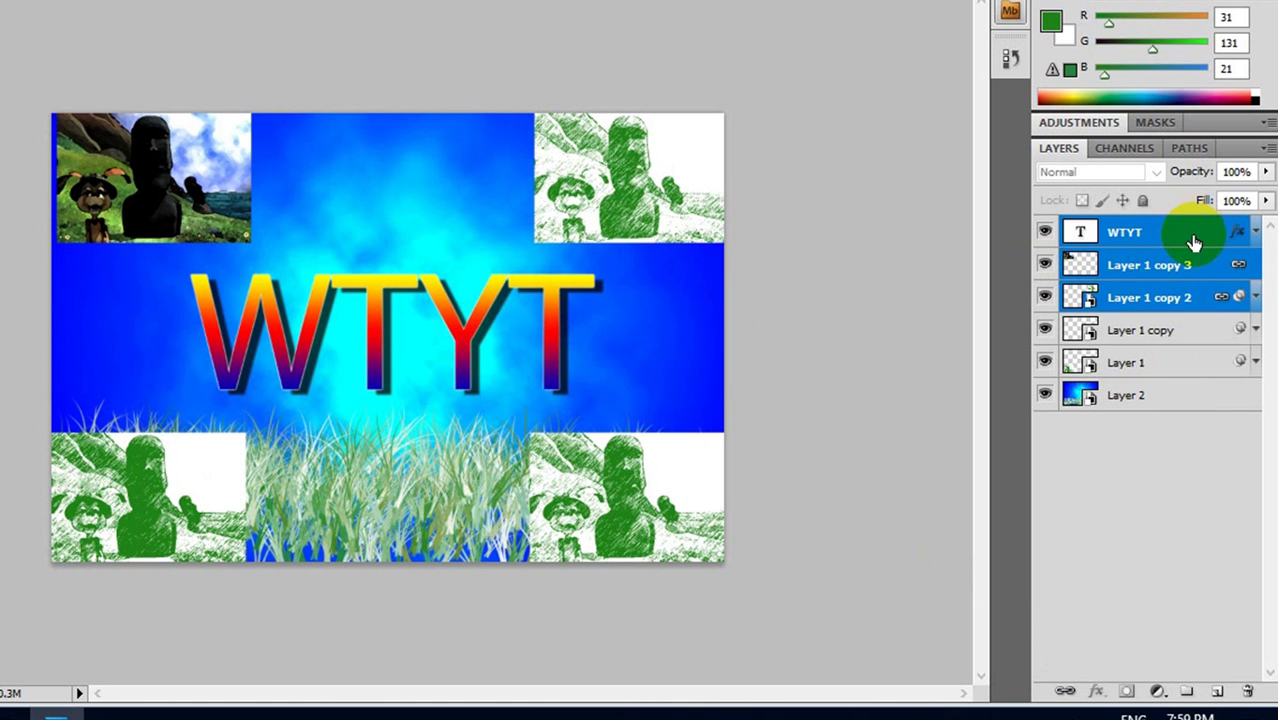
pyautogui.click(1063, 693)
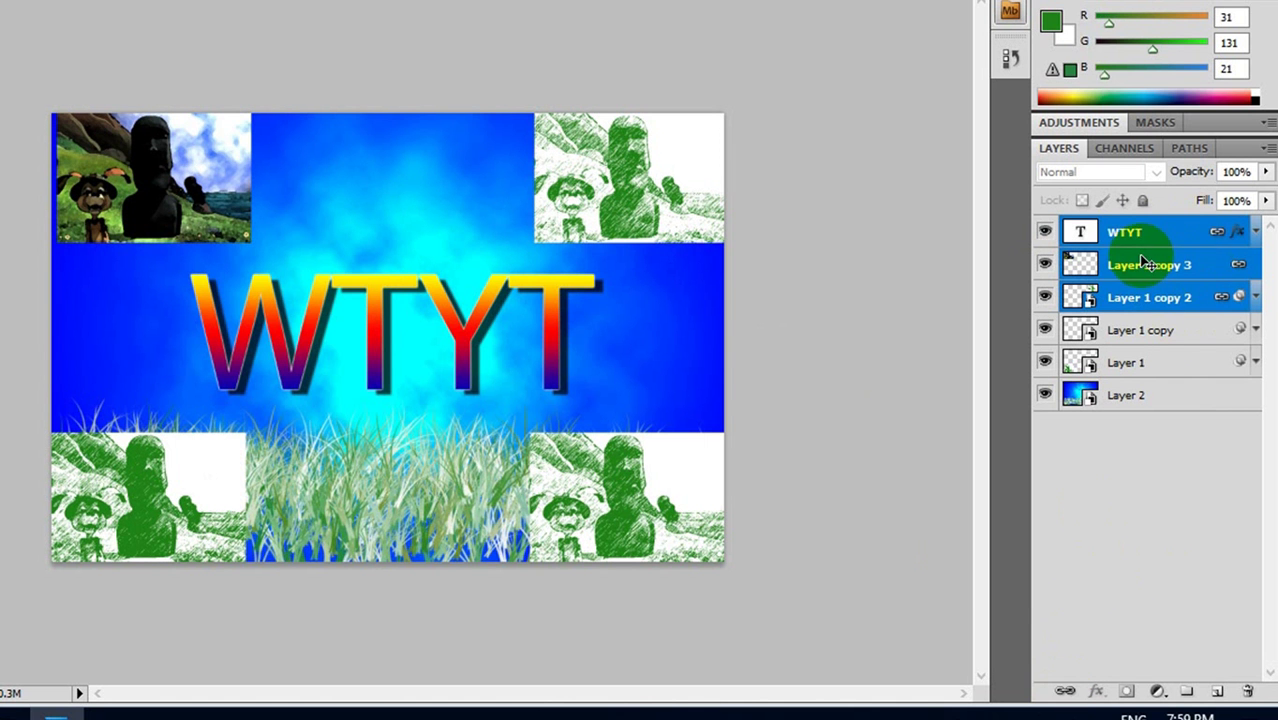
pyautogui.moveTo(451, 302)
pyautogui.mouseDown()
pyautogui.moveTo(447, 335)
pyautogui.moveTo(451, 317)
pyautogui.mouseUp()
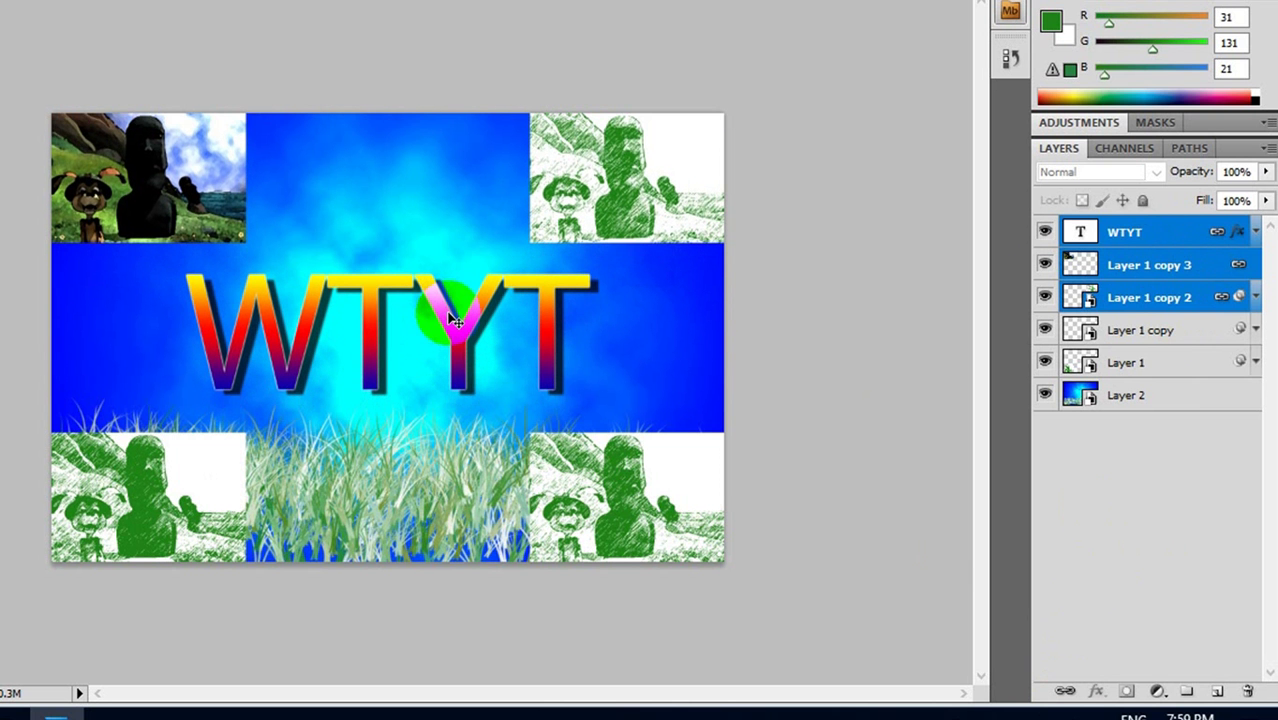
# Unlink the WTYT, Layer 1 copy 3 and Layer 1 copy 2 layers
pyautogui.click(1148, 328)
pyautogui.click(1152, 238)
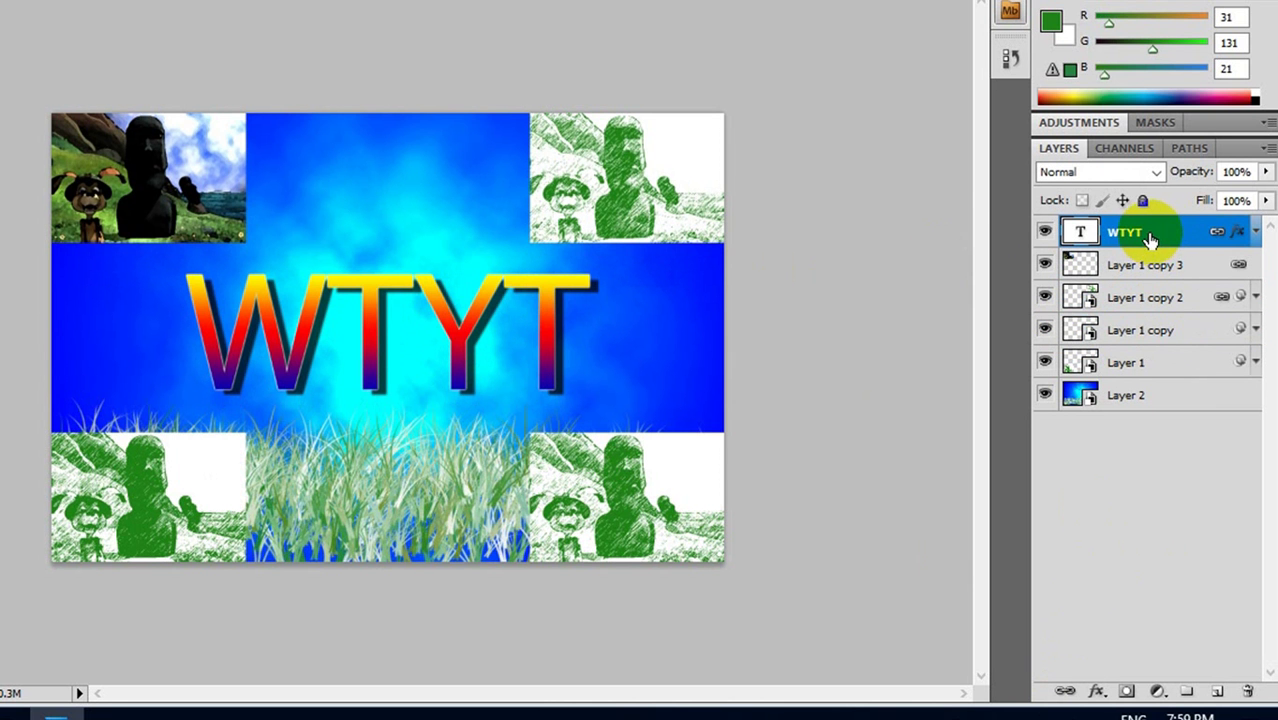
pyautogui.keyDown('shift'); pyautogui.click(1165, 300); pyautogui.keyUp('shift')
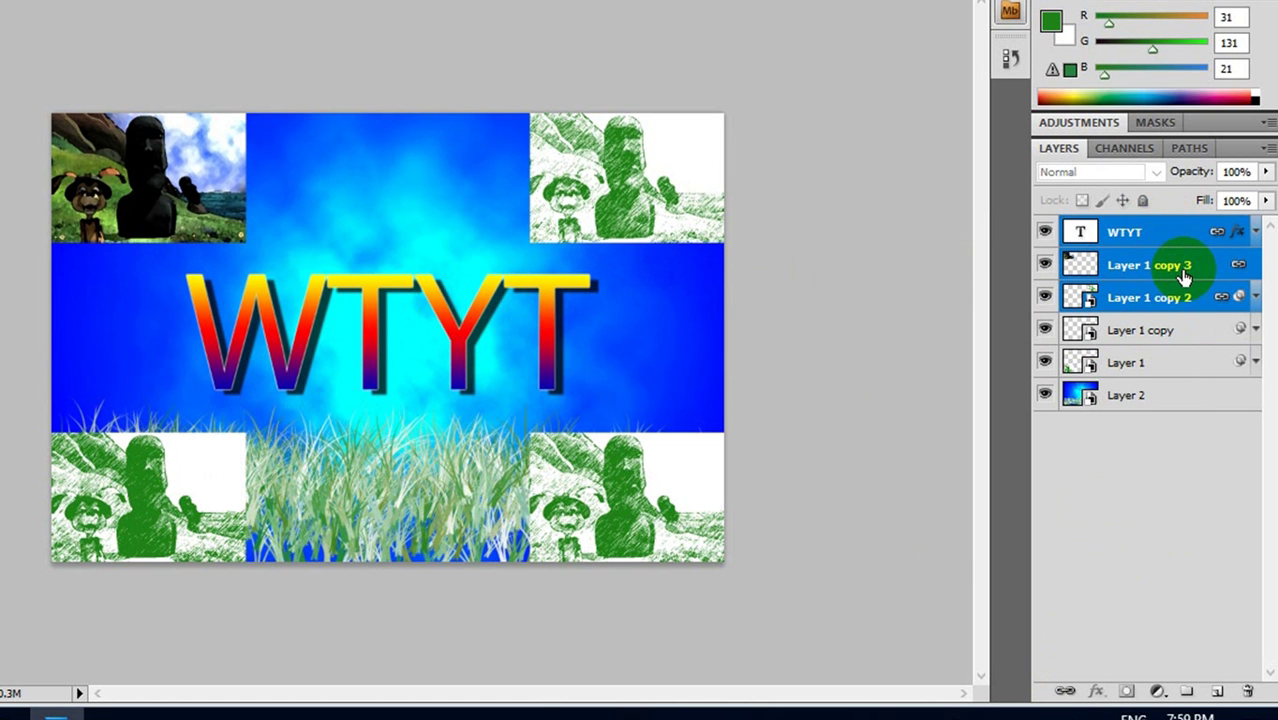
pyautogui.click(1065, 692)
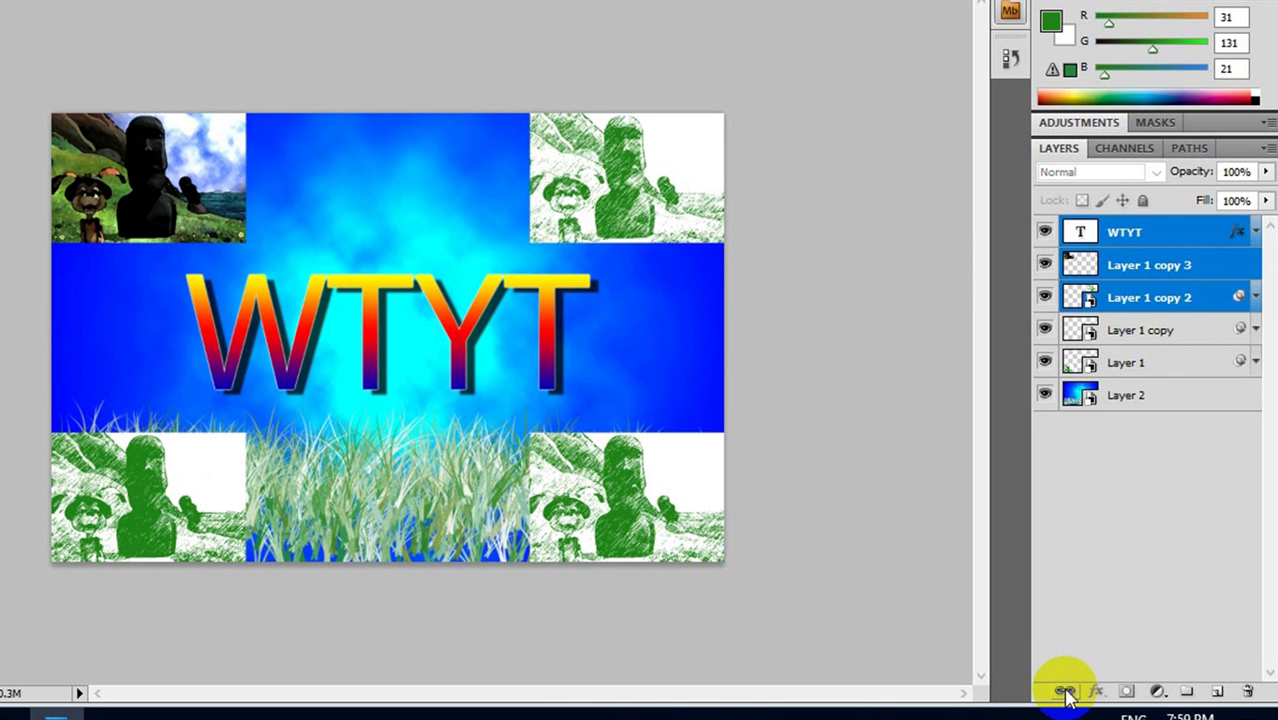
# Test moving the upper-right picture on its own, leaving it in its corner, and minimize Photoshop
pyautogui.click(1155, 335)
pyautogui.moveTo(650, 194)
pyautogui.mouseDown()
pyautogui.moveTo(580, 185)
pyautogui.moveTo(632, 183)
pyautogui.mouseUp()
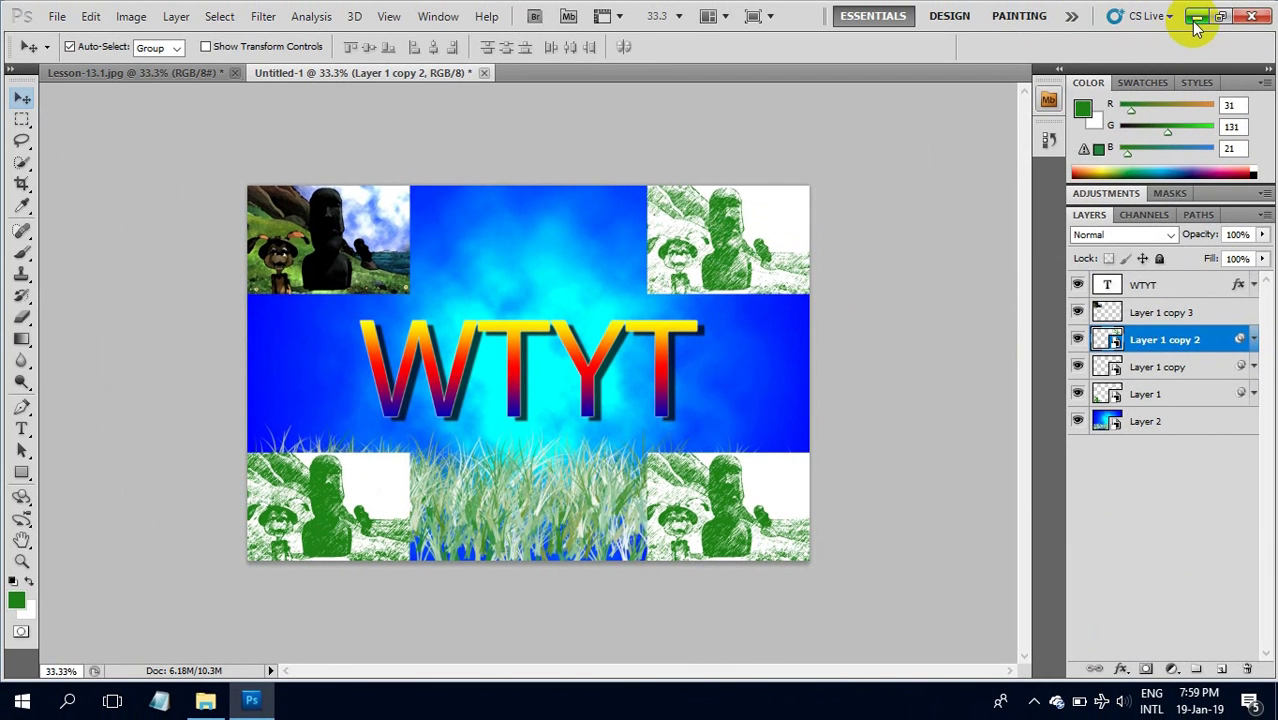
pyautogui.click(1196, 18)
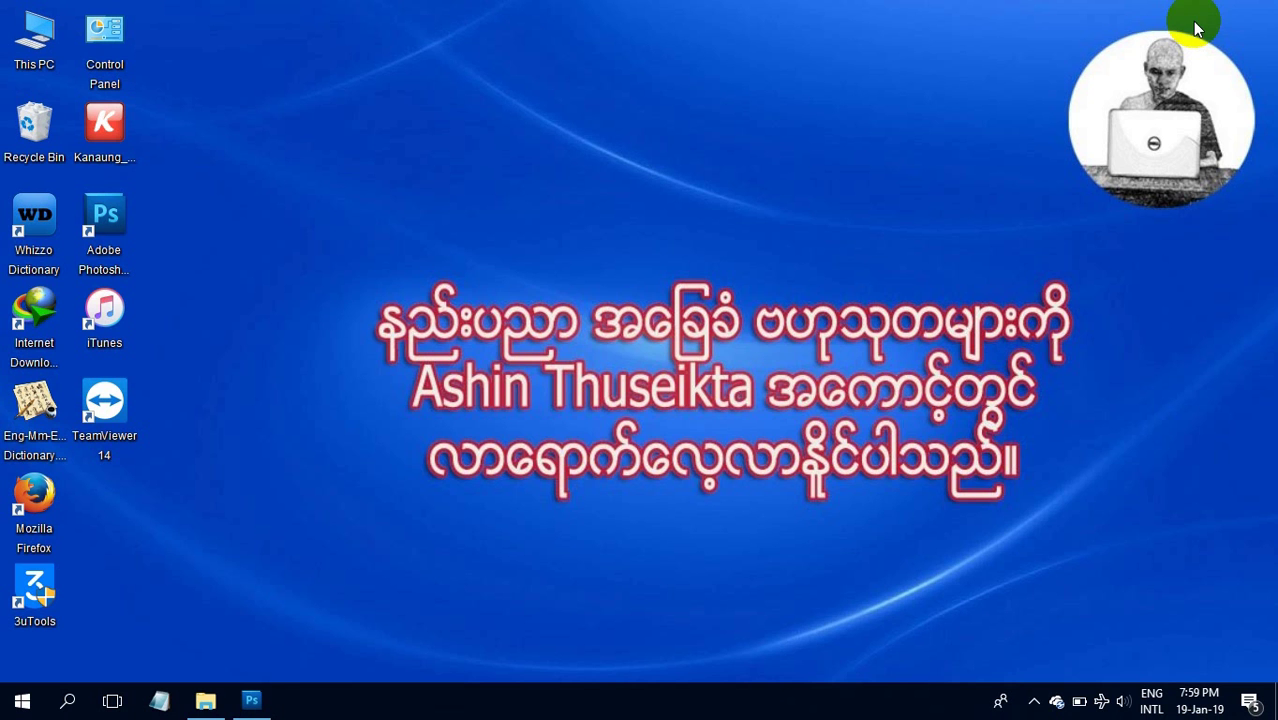